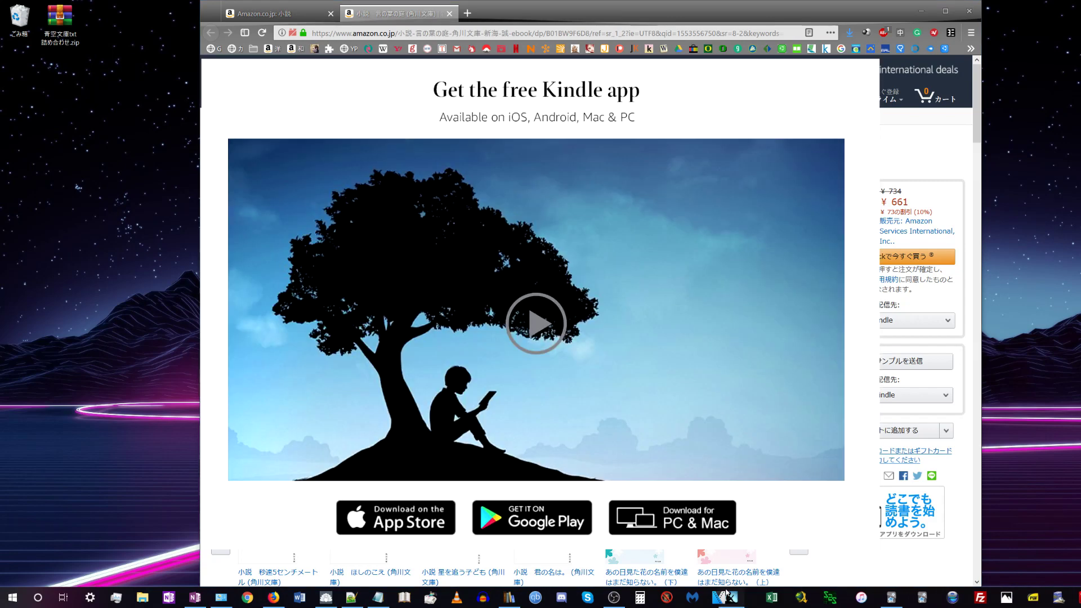
Move the Kindle for PC taskbar entry so that it sits directly beside the Firefox entry.
drag(726, 594, 301, 598)
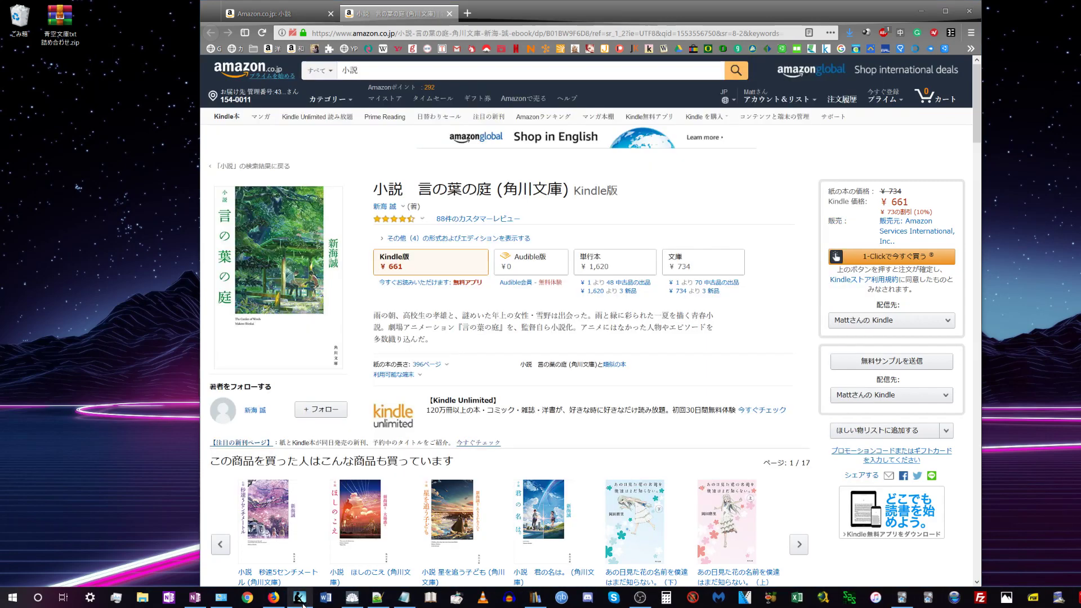
click(304, 602)
click(303, 603)
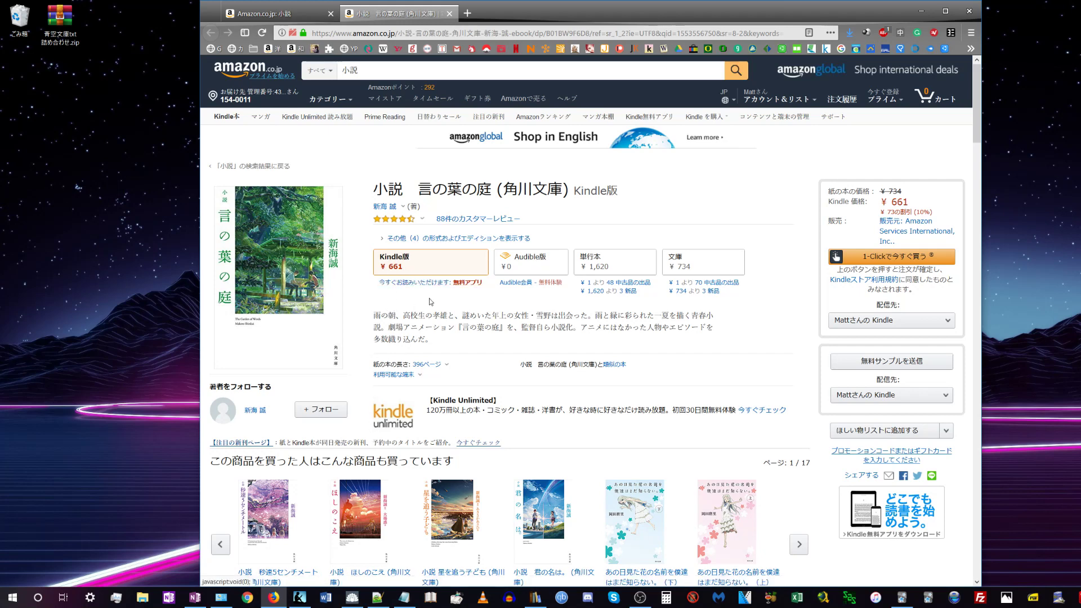
Switch to calibre to view the library, and minimise both calibre and the browser to clear the desktop.
click(535, 597)
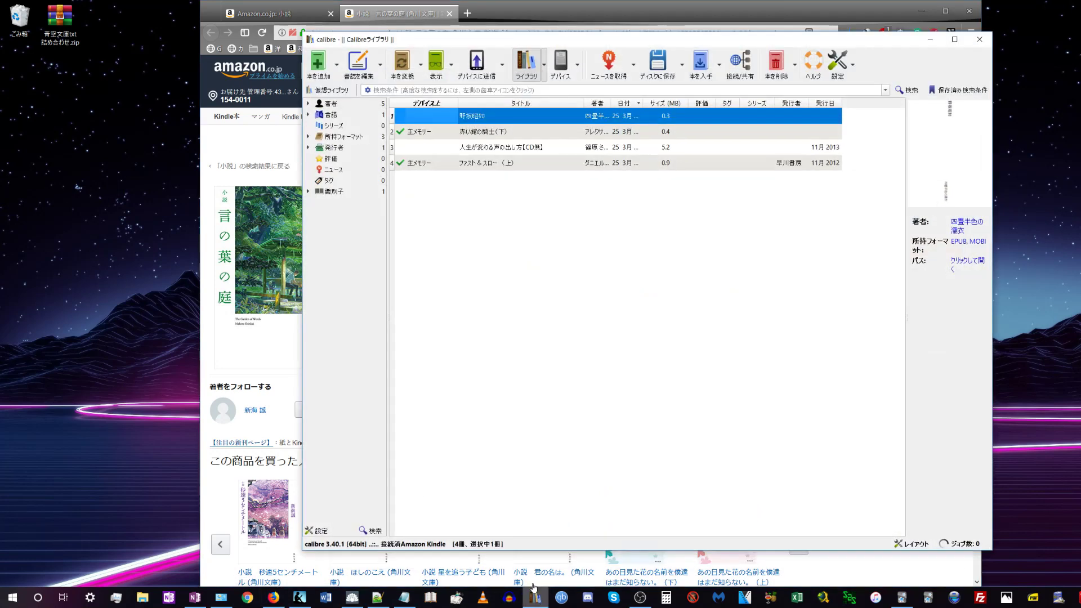
drag(568, 40, 520, 39)
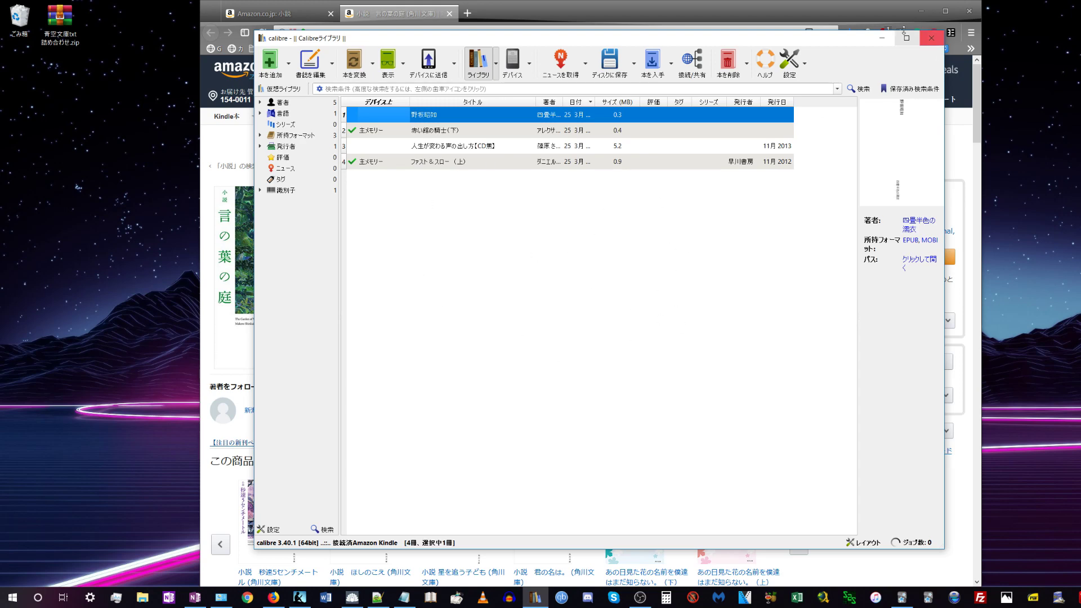
click(883, 38)
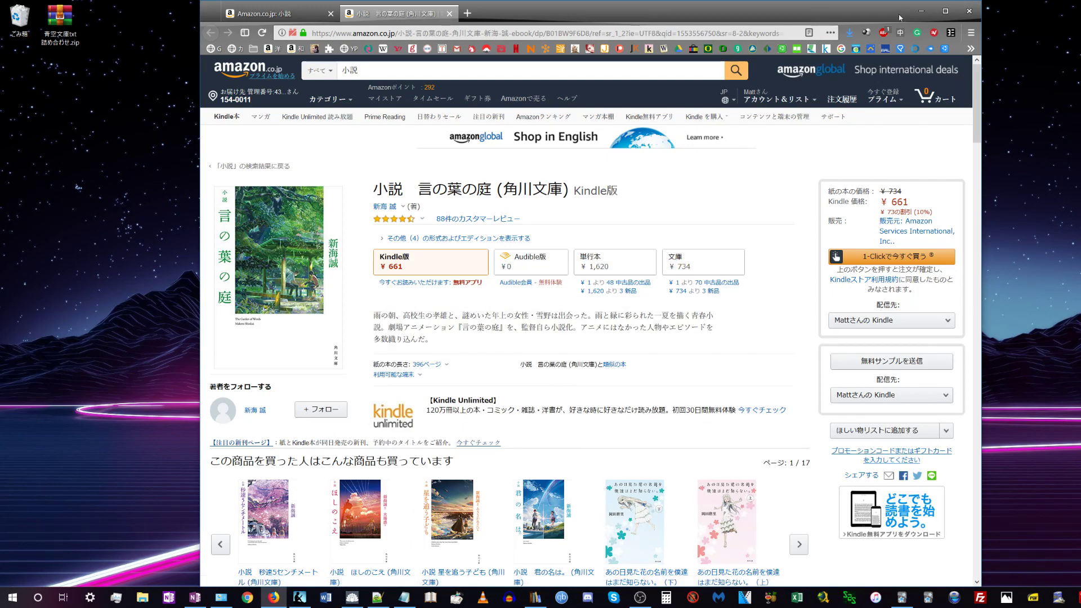
click(921, 10)
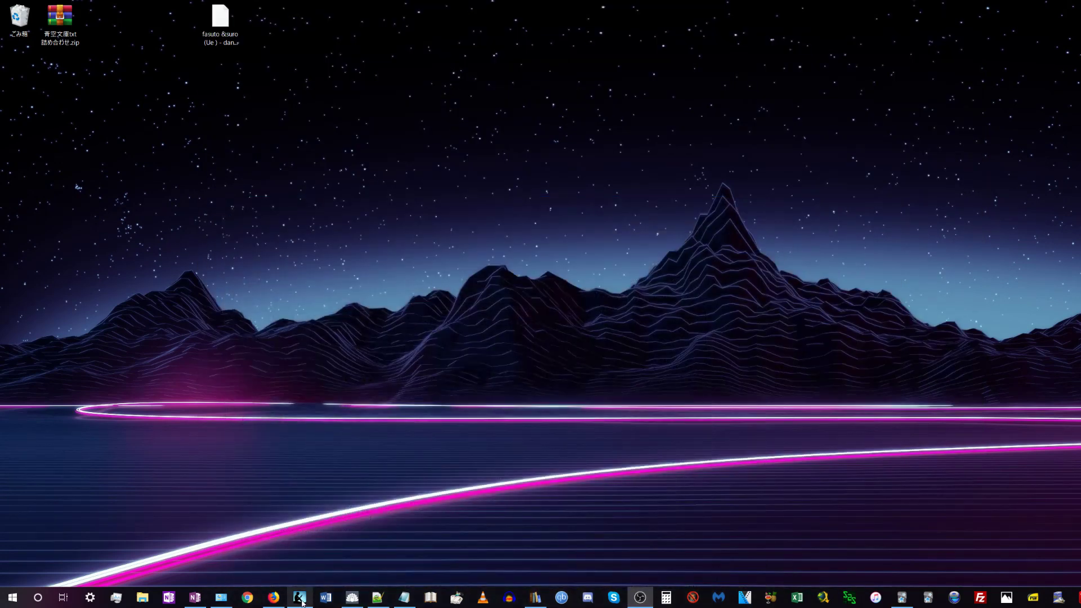
Browse the book library in Kindle for PC and open 動物化するポストモダン, closing the app when done.
click(300, 599)
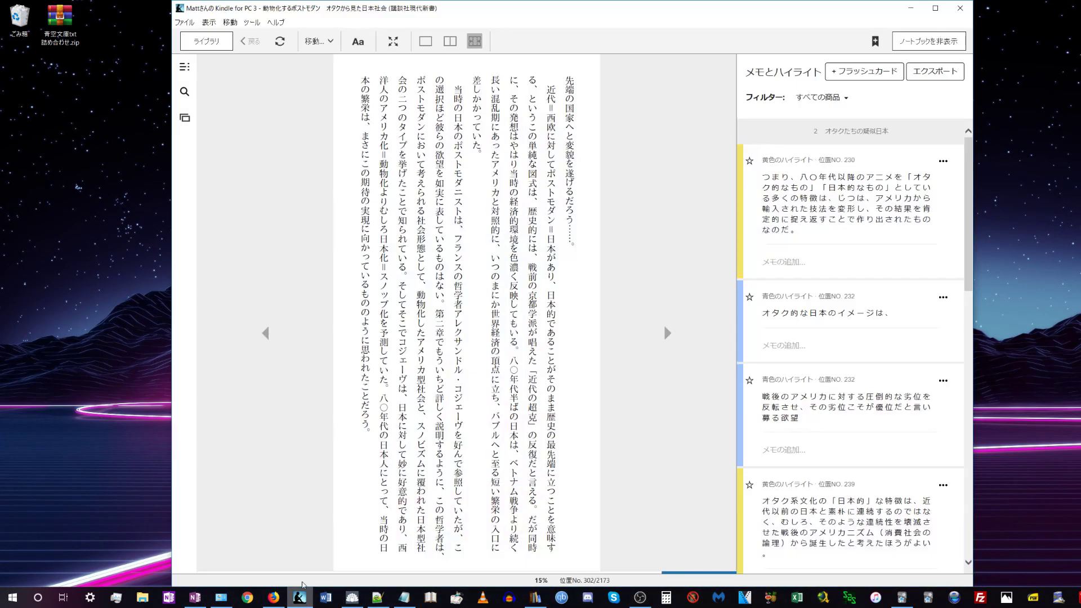
click(206, 42)
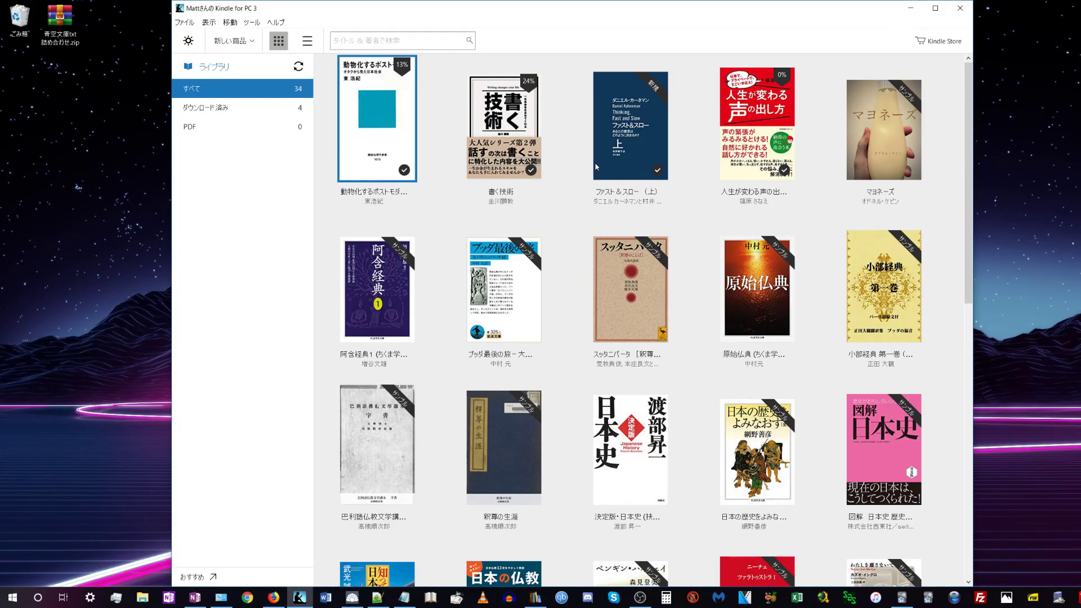
scroll(550, 200, down, 10)
scroll(535, 309, up, 10)
double_click(388, 103)
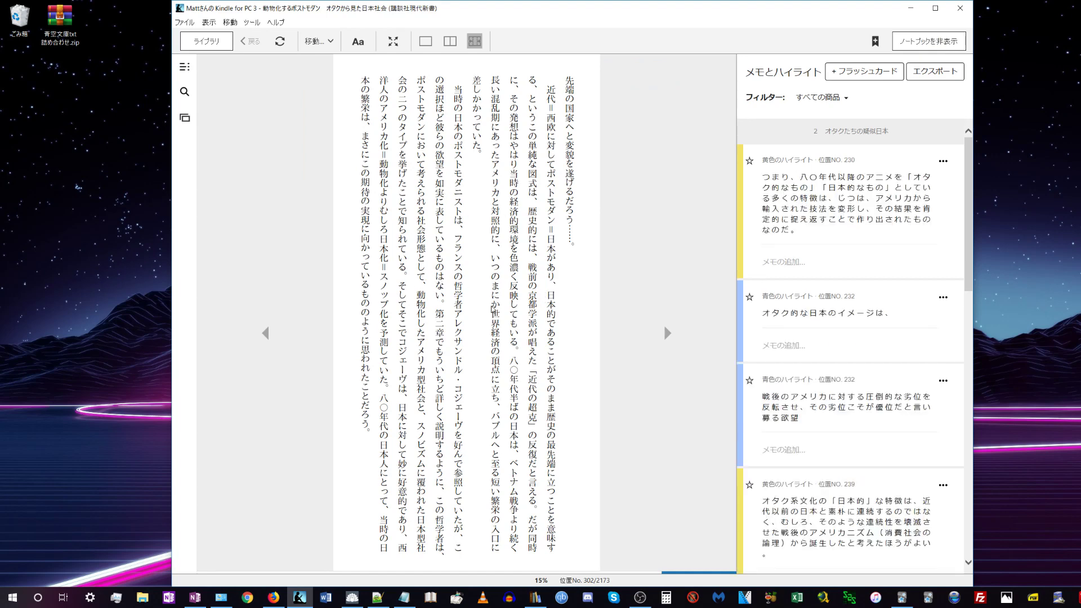
click(960, 8)
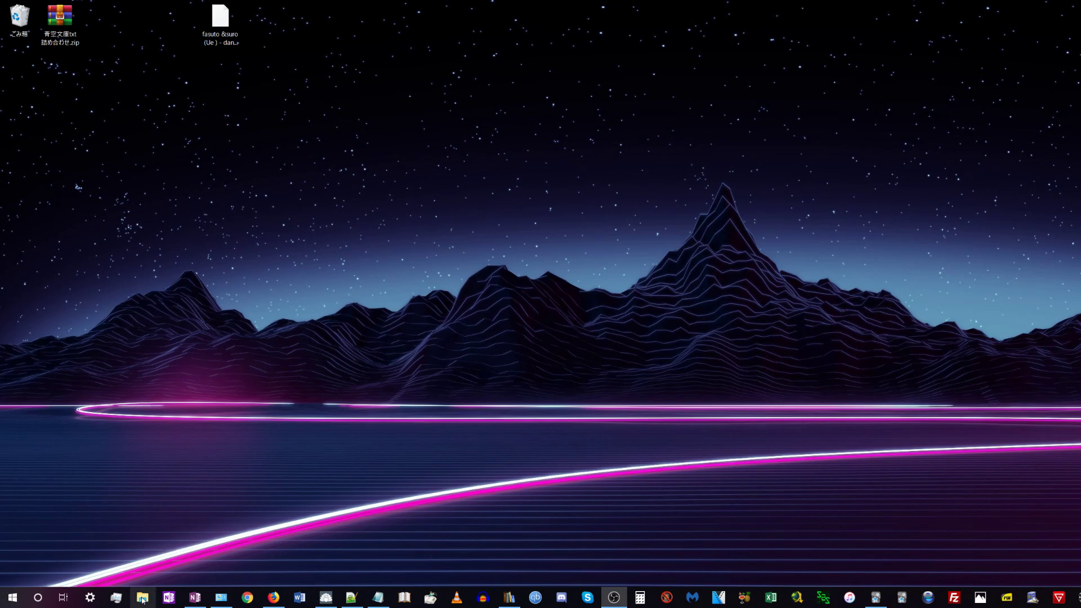
Open the My Kindle Content folder inside the Documents folder in File Explorer.
click(143, 598)
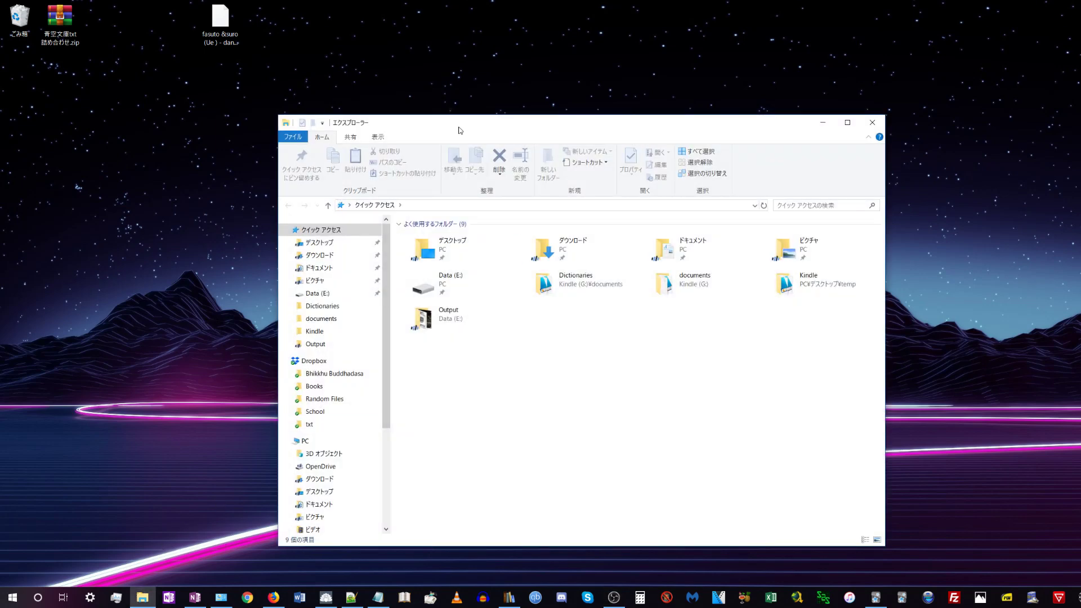
drag(459, 130, 432, 98)
scroll(310, 340, down, 1)
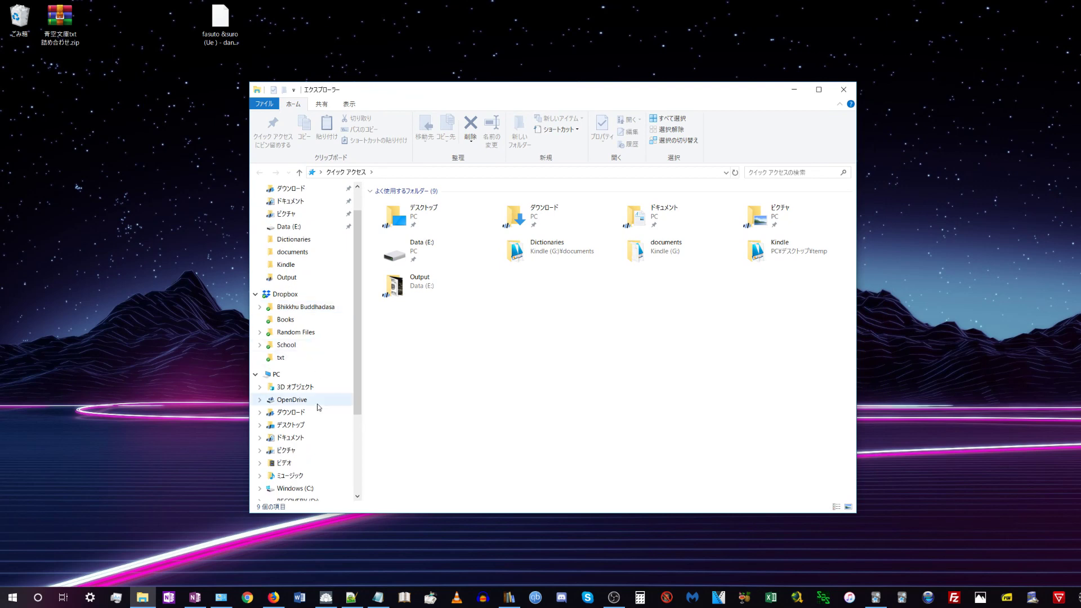
click(293, 438)
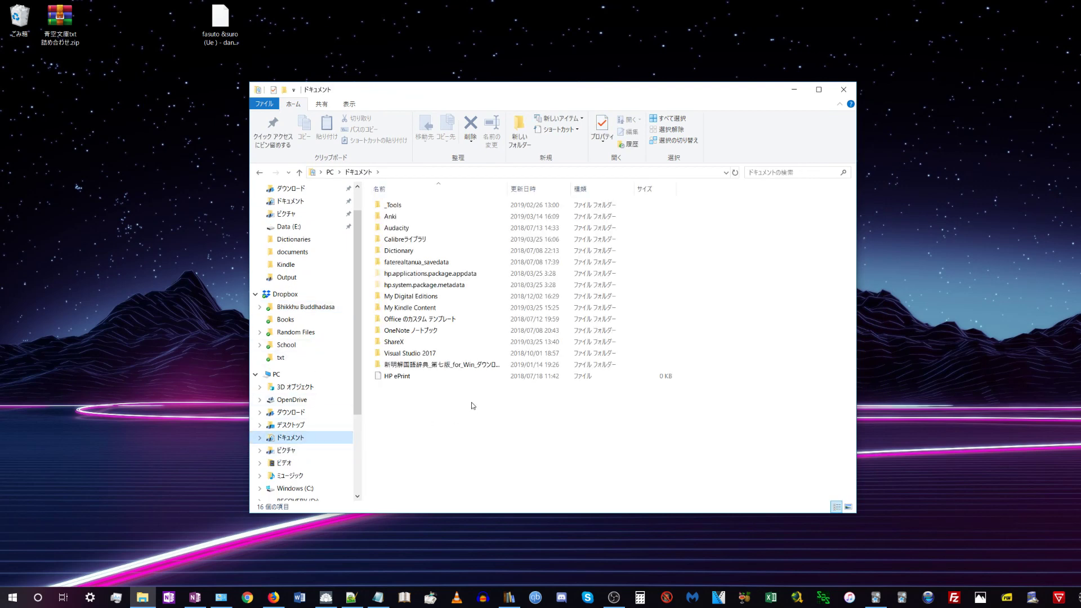
click(392, 311)
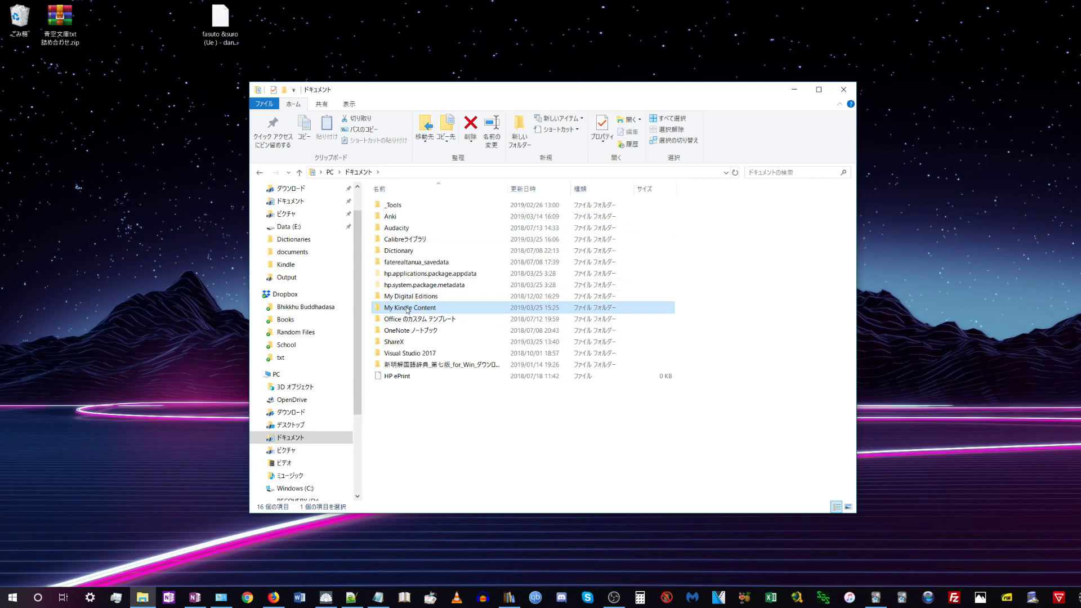
mouse_move(416, 310)
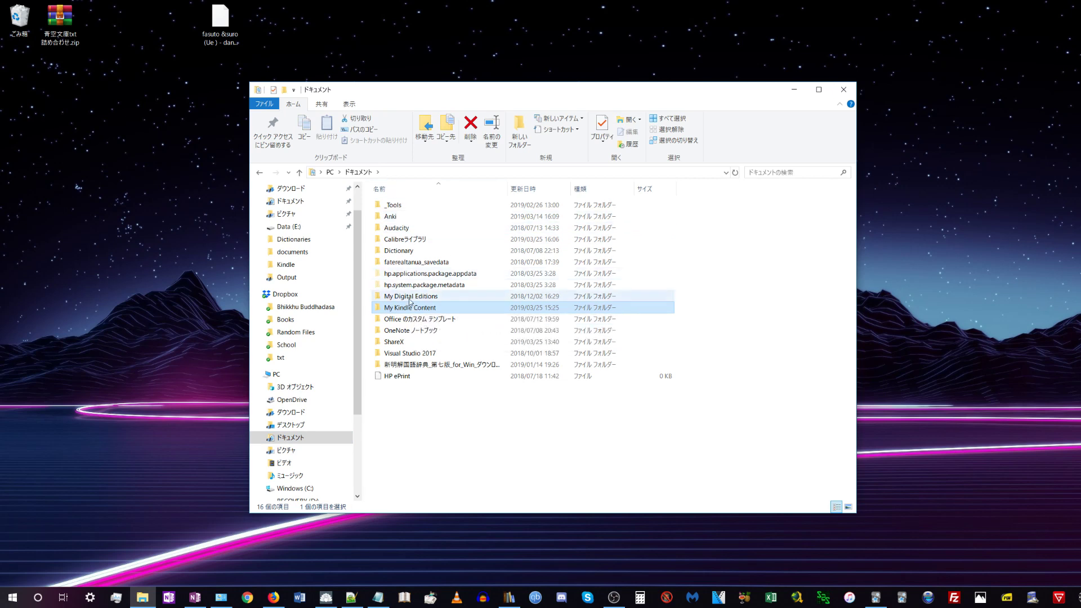
double_click(393, 308)
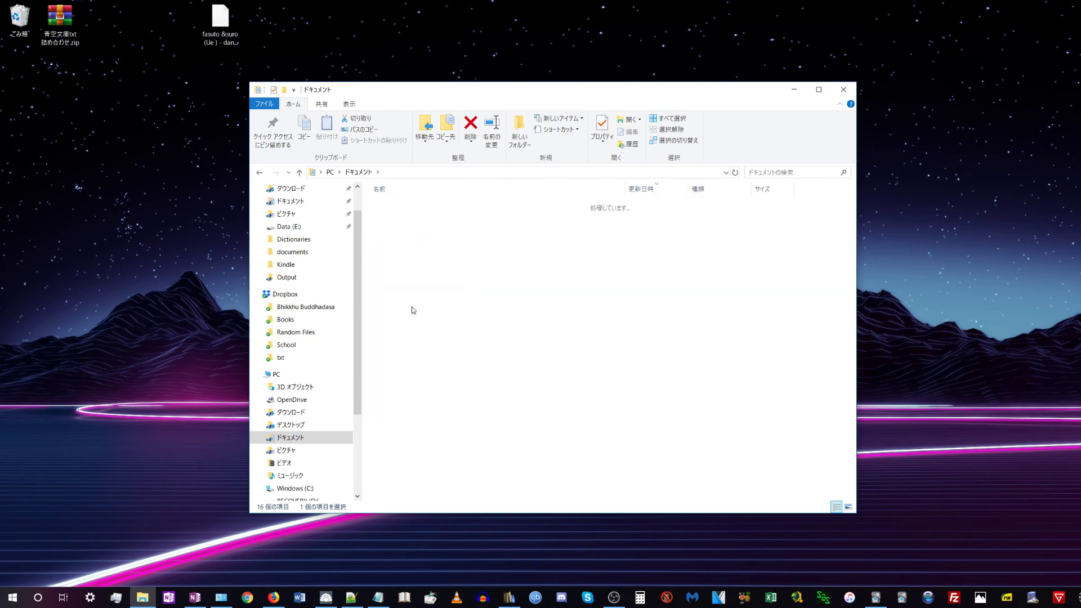
Examine the EBOK folders in My Kindle Content and compare their modification dates.
click(416, 216)
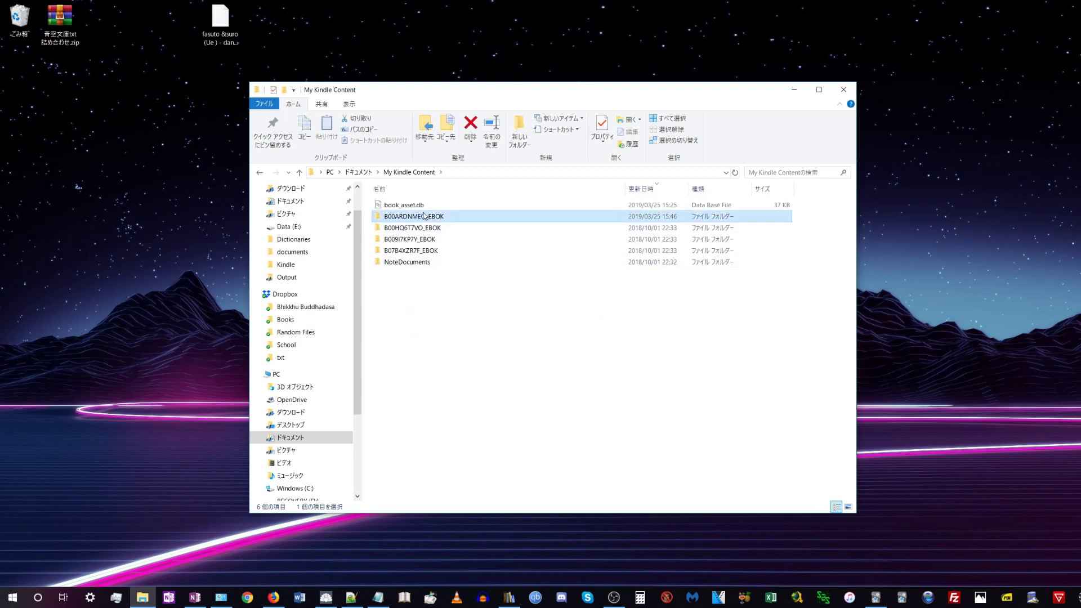
click(403, 228)
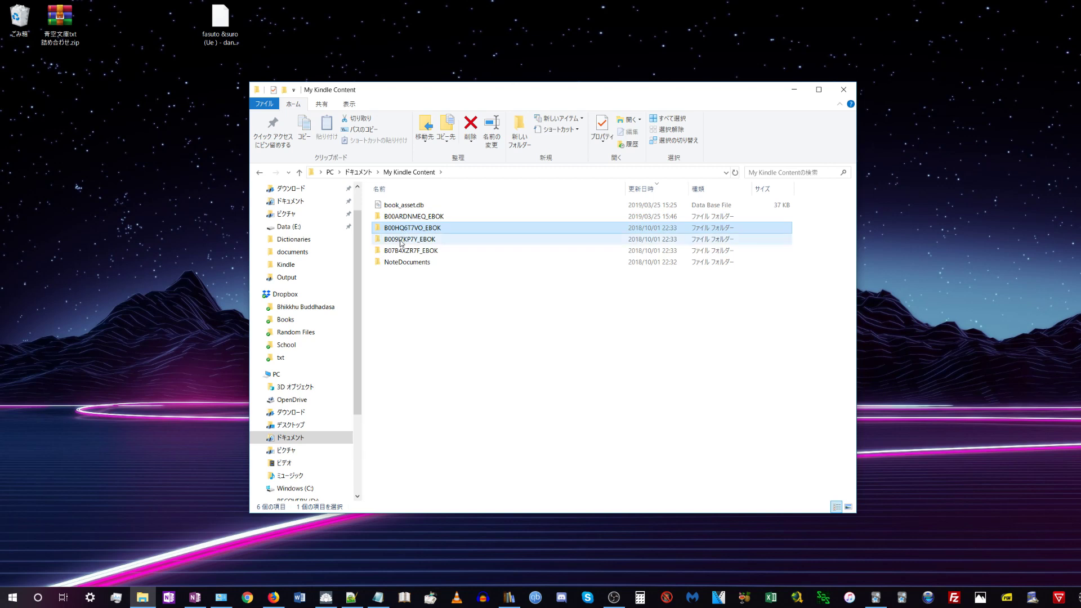
click(401, 241)
click(401, 250)
click(402, 239)
click(405, 229)
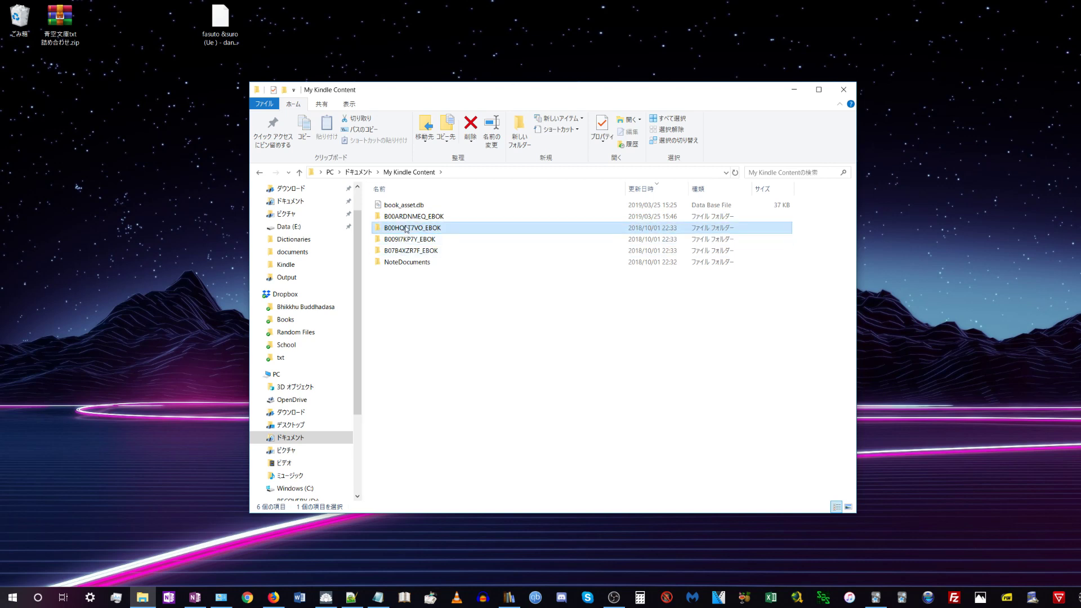
click(410, 218)
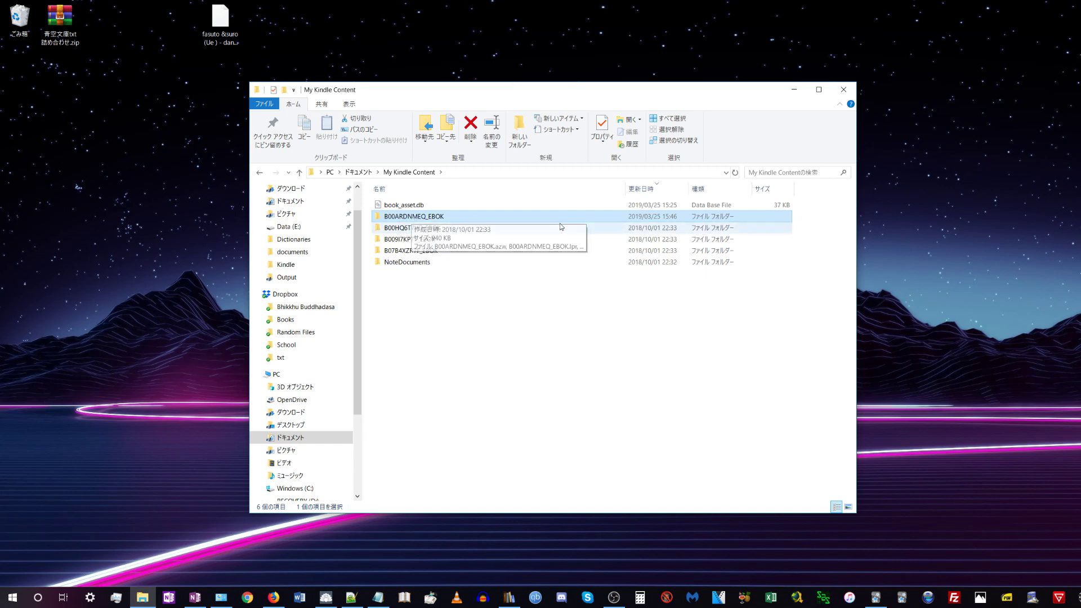
click(647, 228)
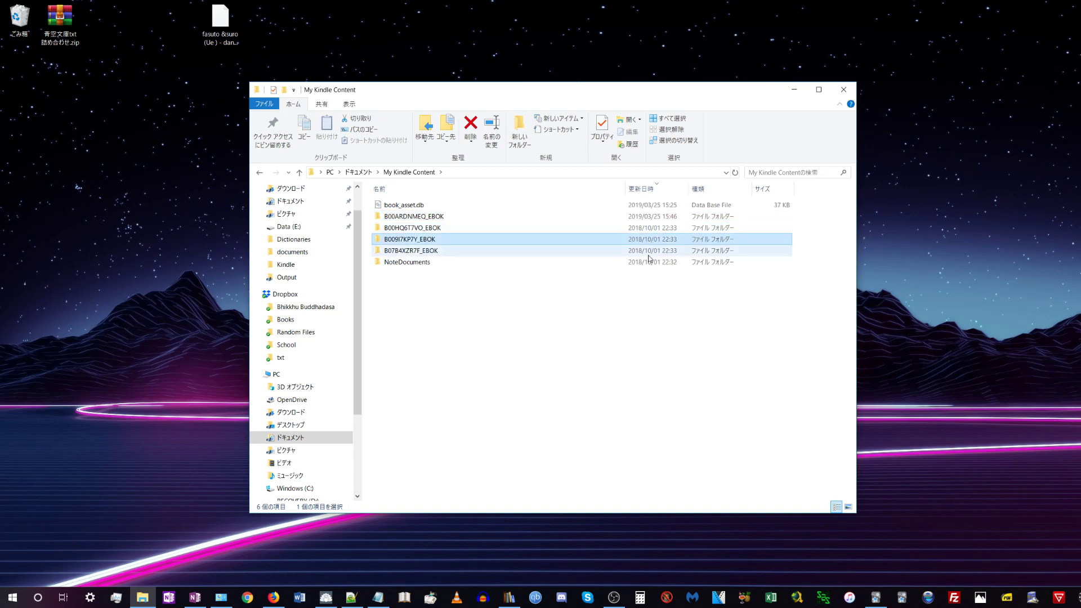
click(637, 218)
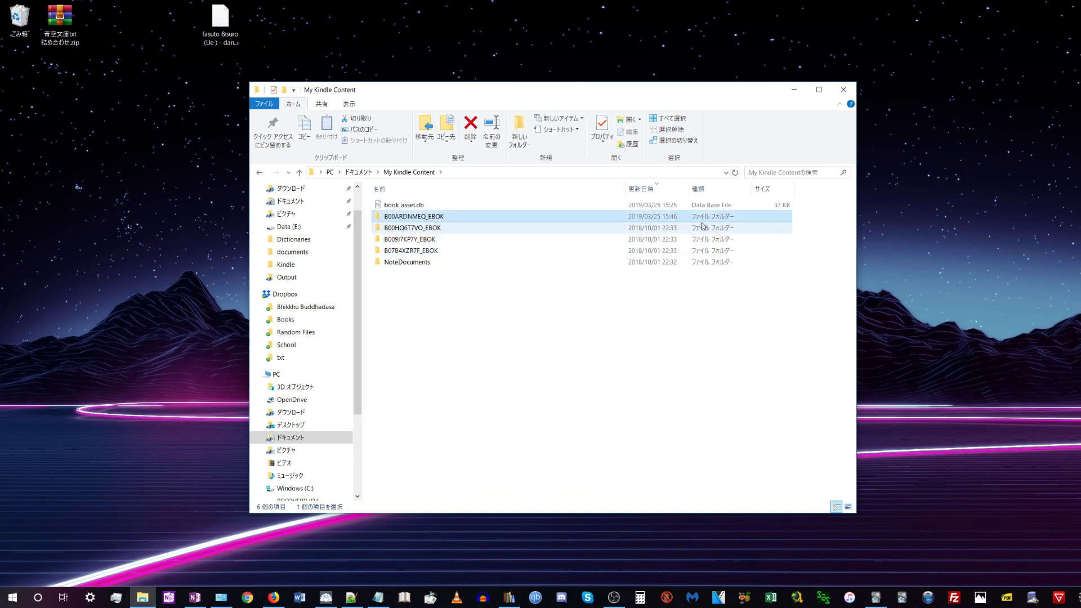
Open the B00ARDNMEQ_EBOK folder and select the B00ARDNMEQ_EBOK.azw file.
mouse_move(419, 221)
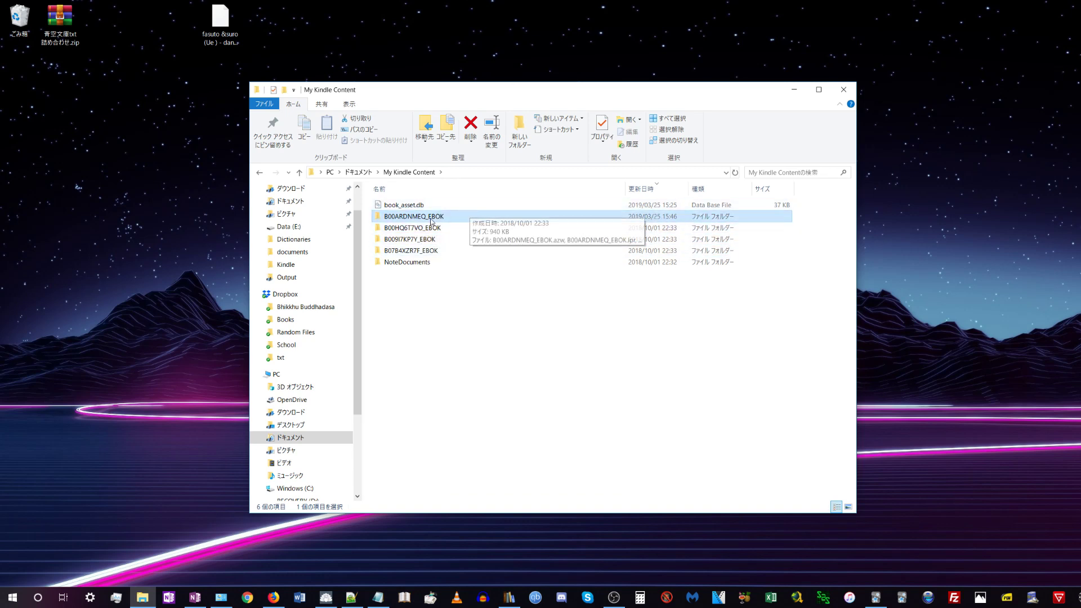
double_click(396, 218)
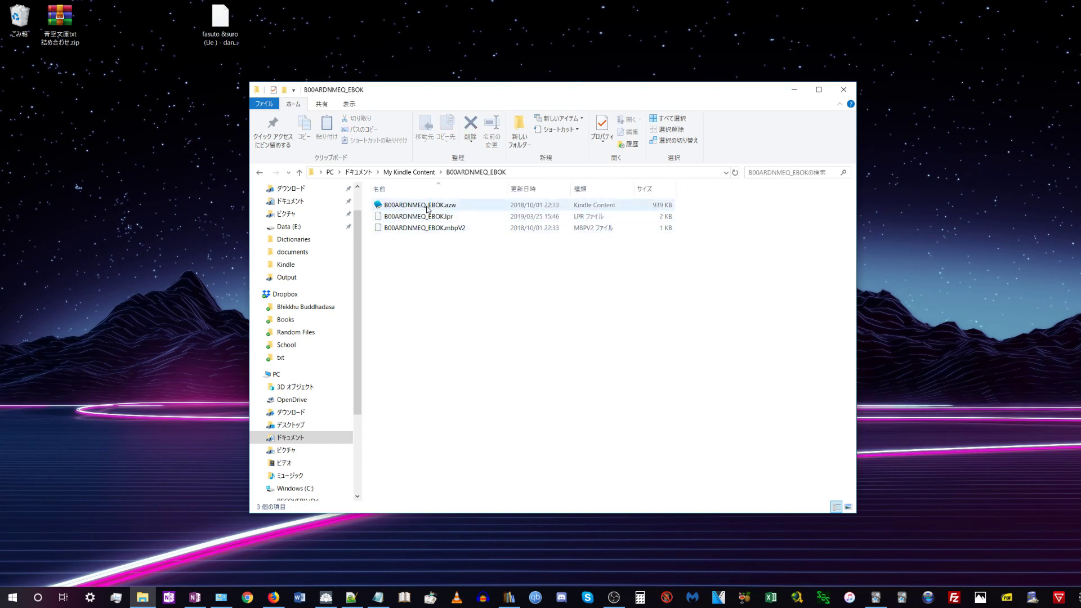
click(404, 207)
mouse_move(430, 211)
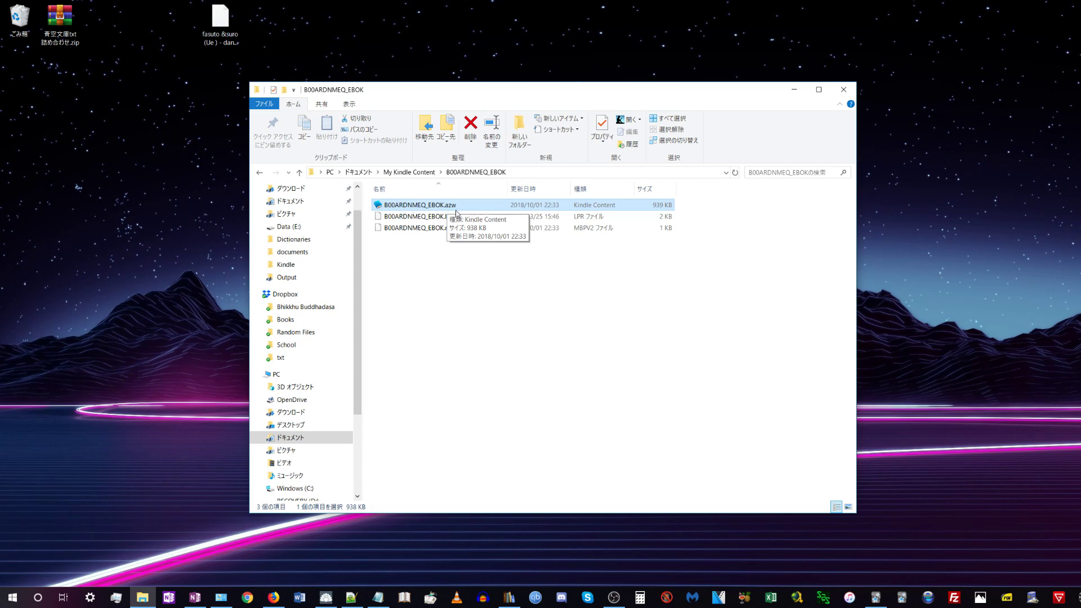
Place the calibre window beside the book folder window, and minimise the book folder window.
drag(542, 89, 332, 96)
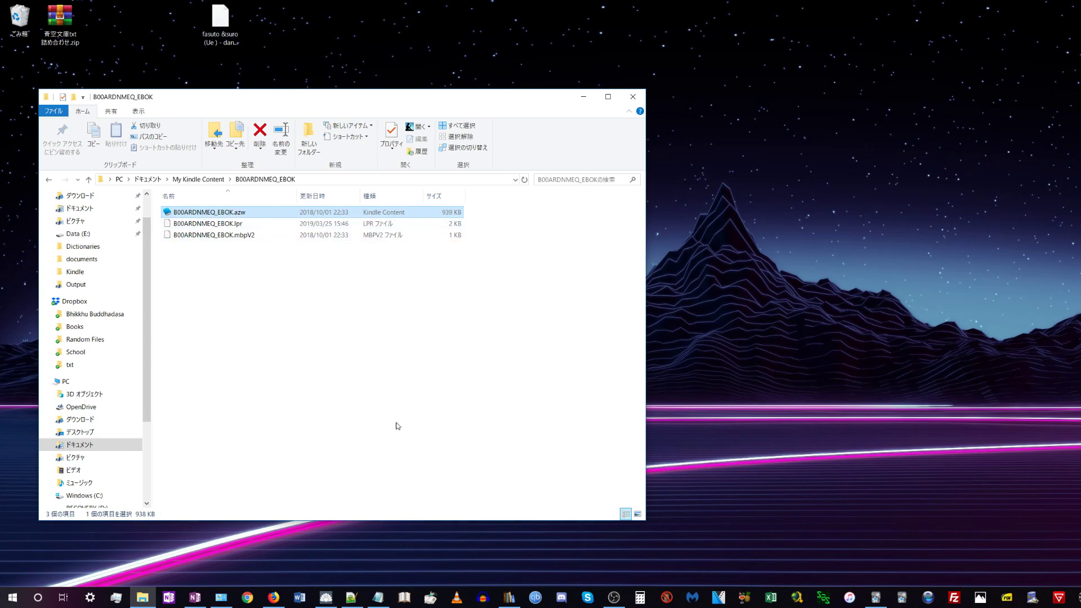
click(509, 597)
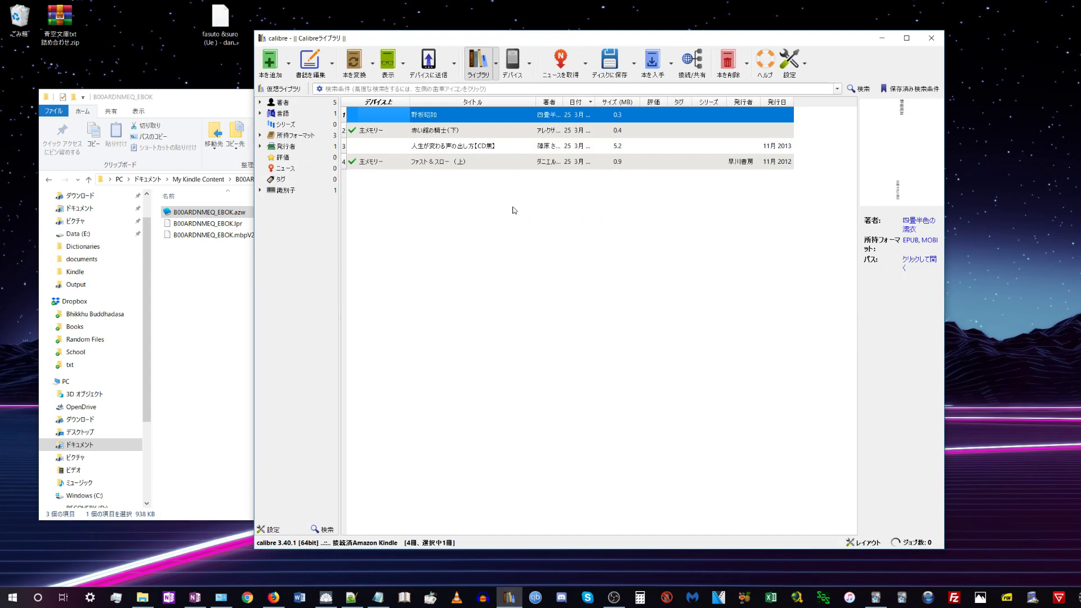
drag(512, 40, 545, 53)
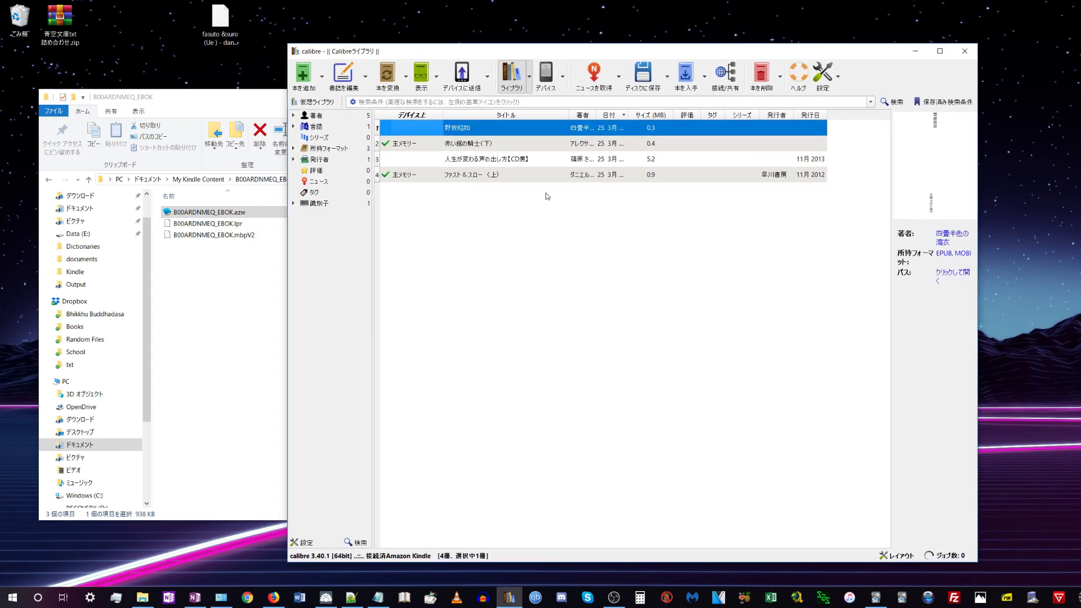
click(234, 100)
click(584, 98)
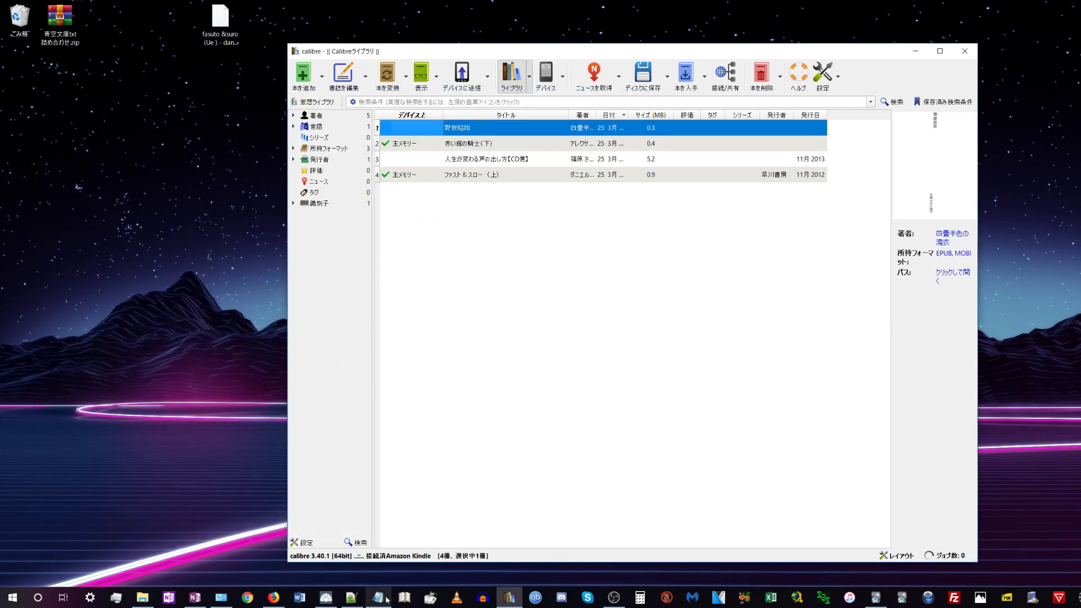
click(387, 600)
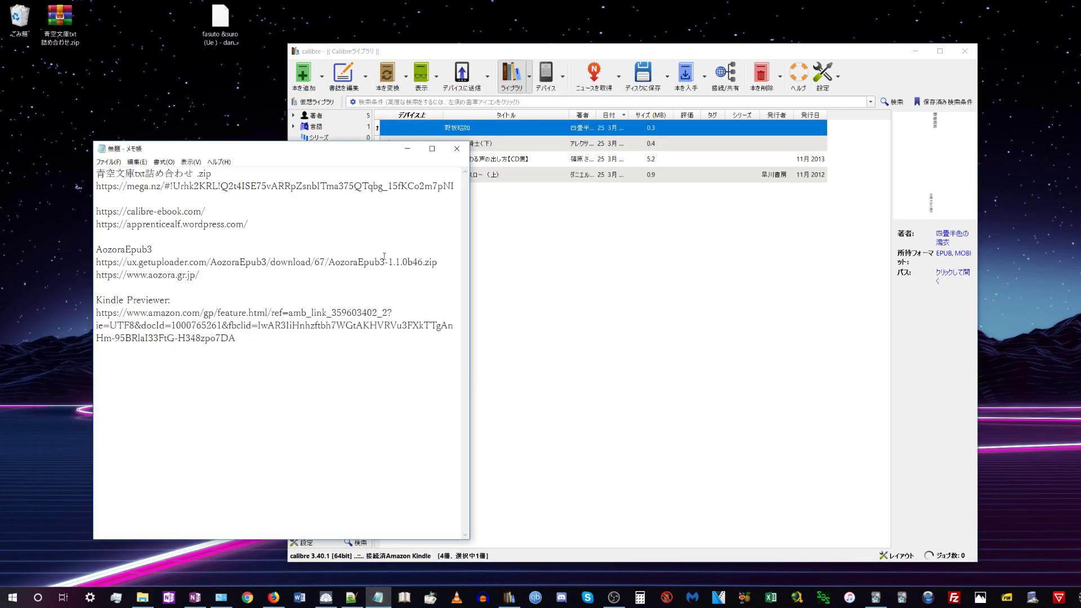
drag(255, 225, 96, 224)
key(ctrl+c)
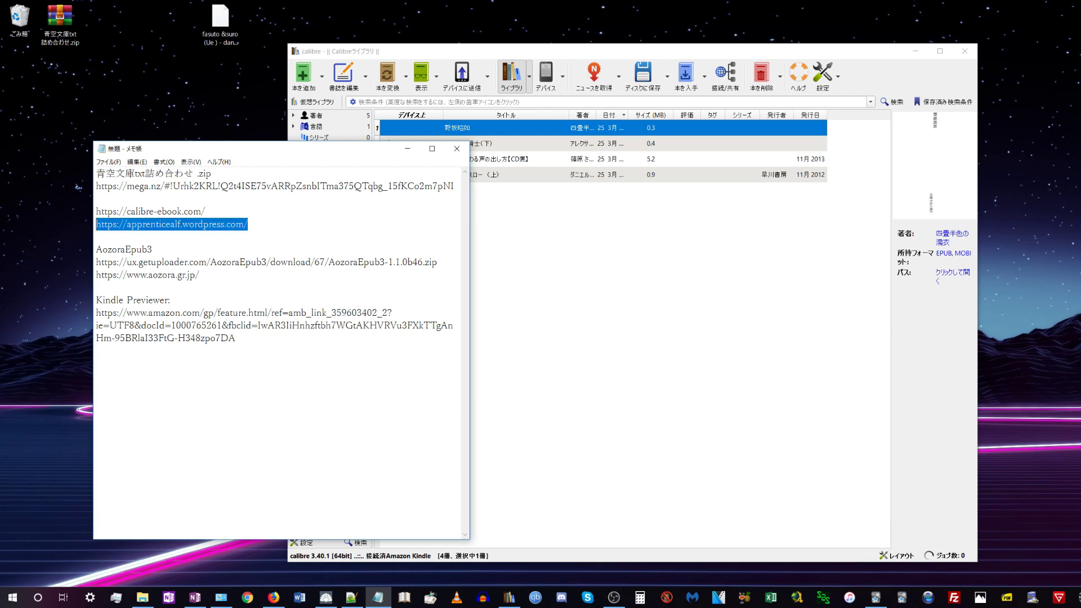
click(405, 148)
Load the copied blog address in a new Firefox tab and follow its link to the DeDRM_tools v6.6.2 release page on GitHub.
click(274, 597)
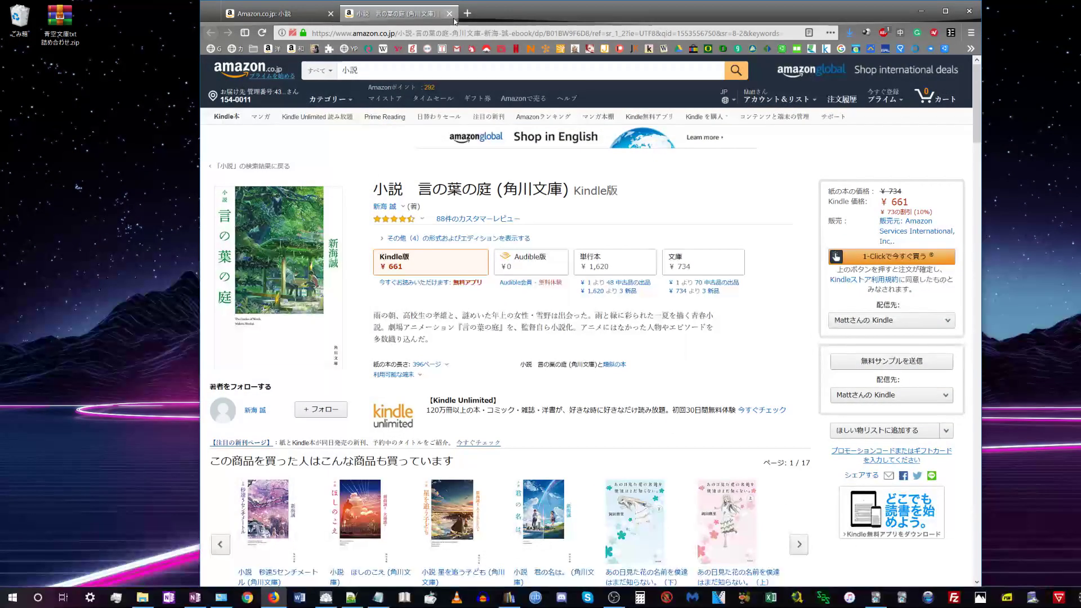
click(467, 13)
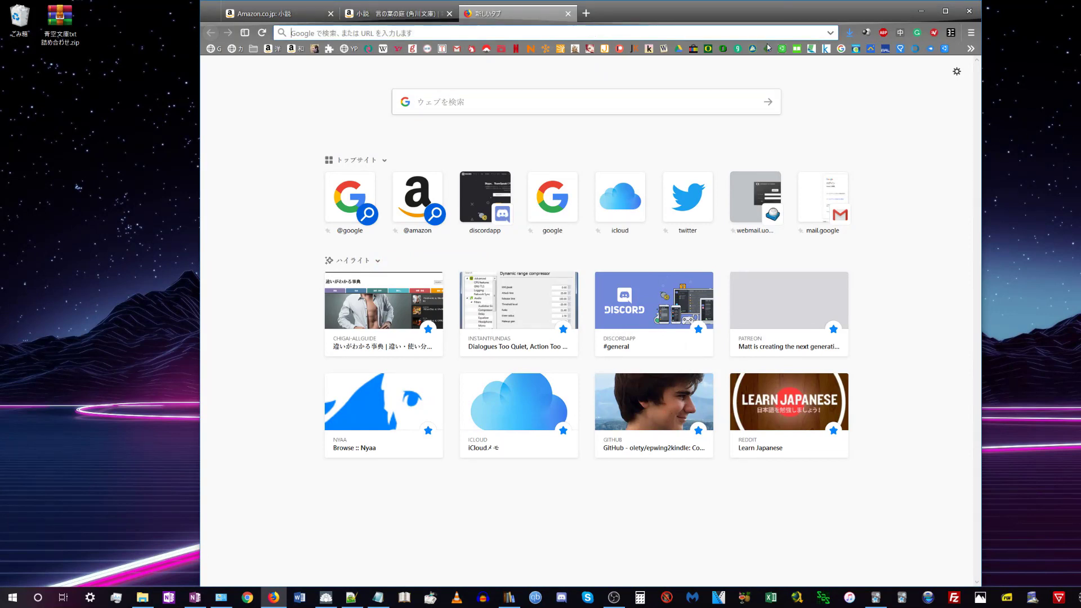
key(ctrl+v)
key(Return)
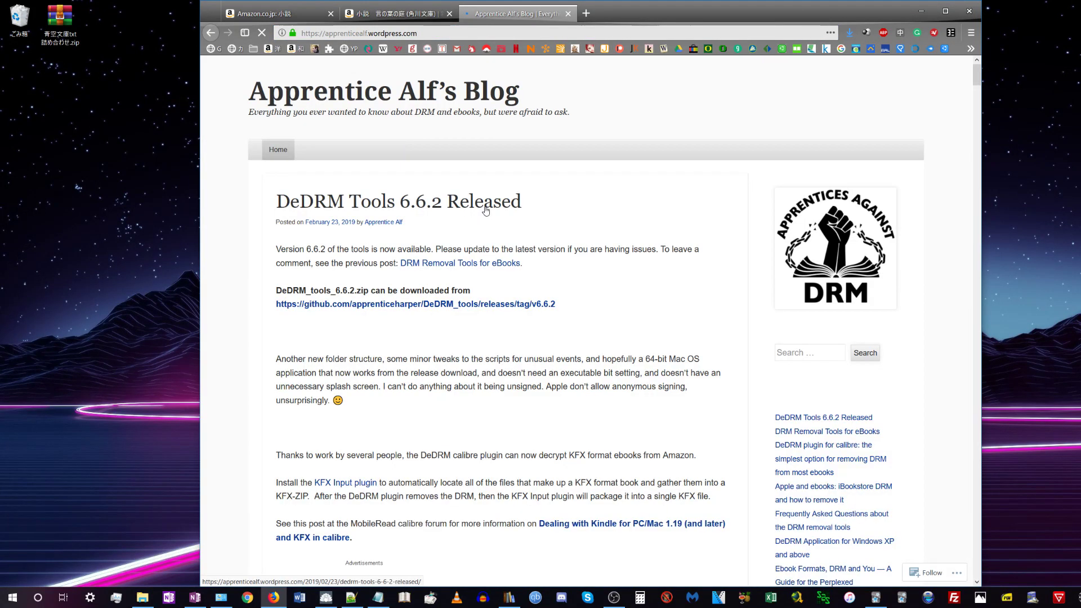
click(374, 305)
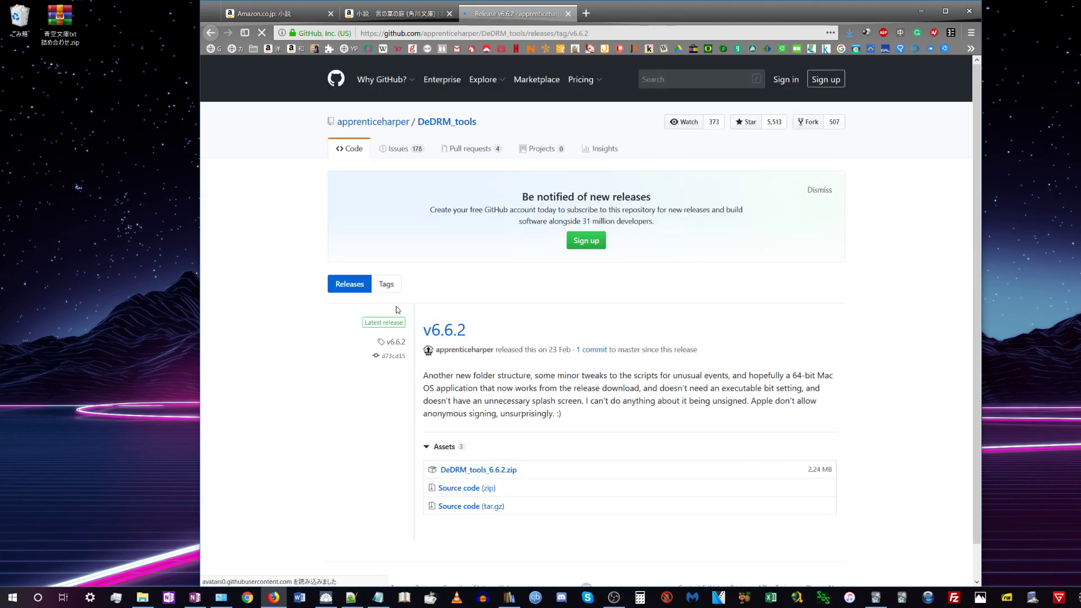
Download DeDRM_tools_6.6.2.zip, open it with WinRAR archiver and enter its DeDRM_calibre_plugin folder.
click(474, 471)
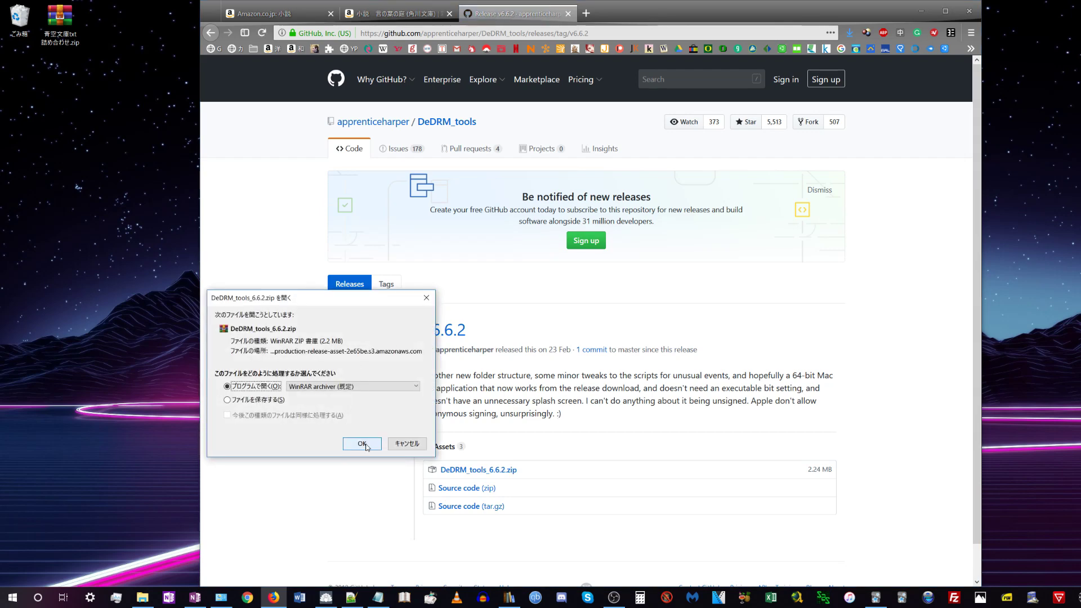
click(363, 444)
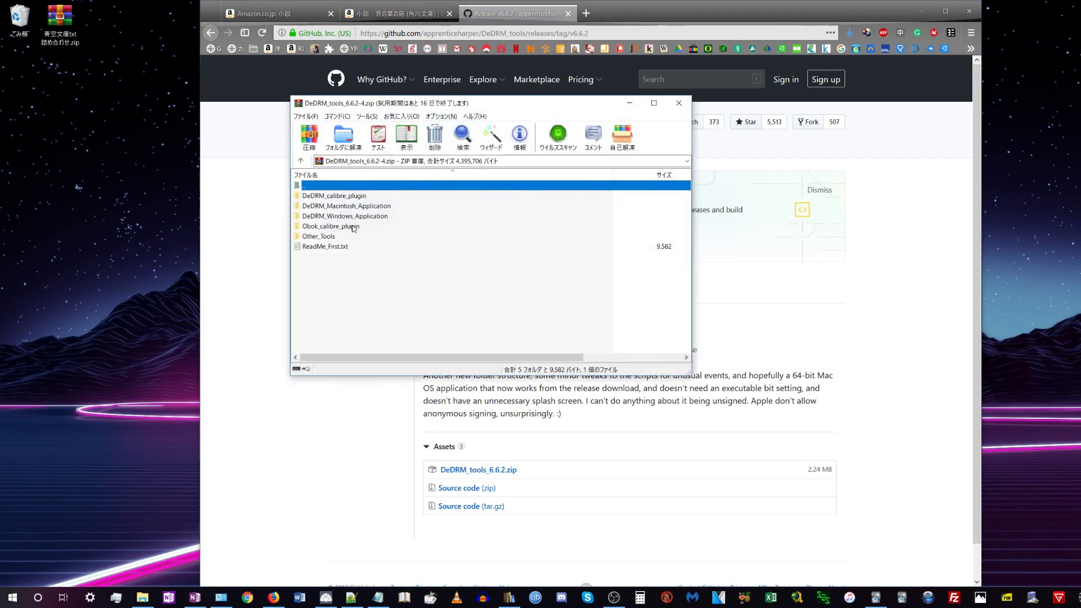
click(357, 197)
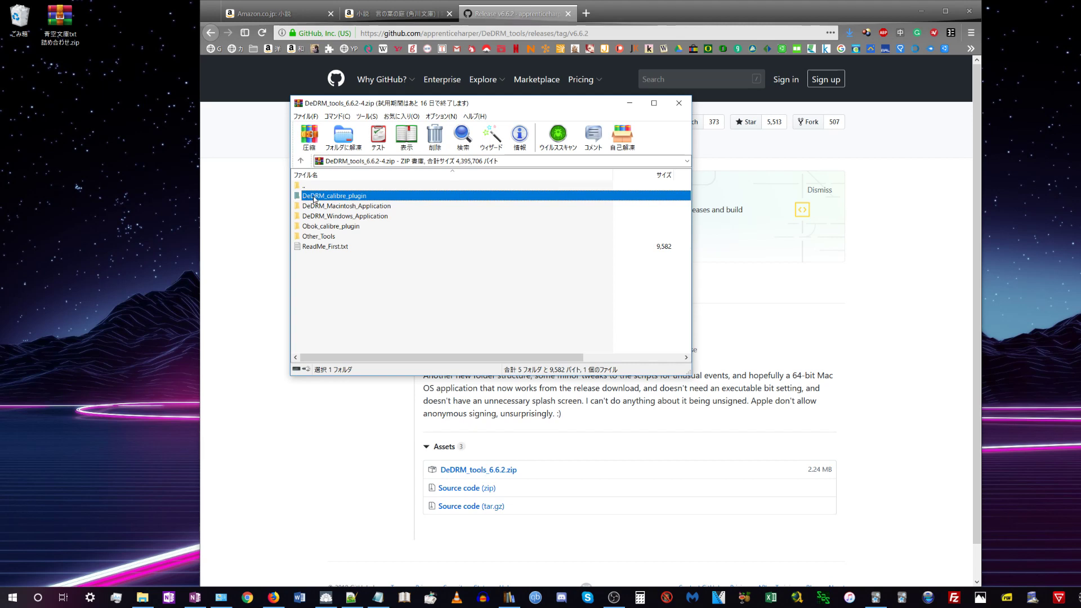
double_click(335, 197)
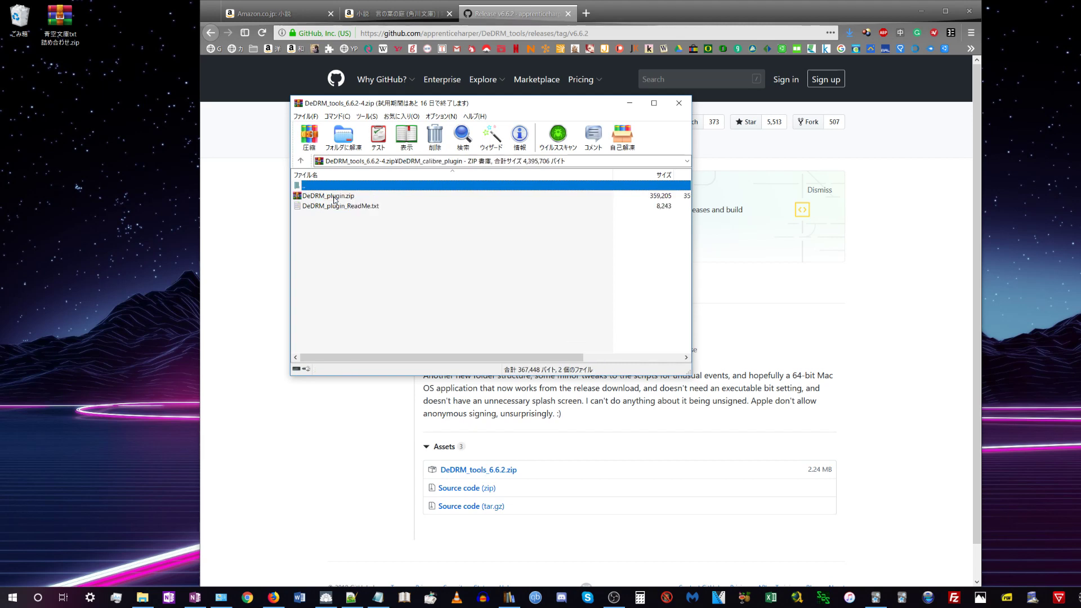
Extract DeDRM_plugin.zip from the archive to the desktop and close the archive window.
click(336, 197)
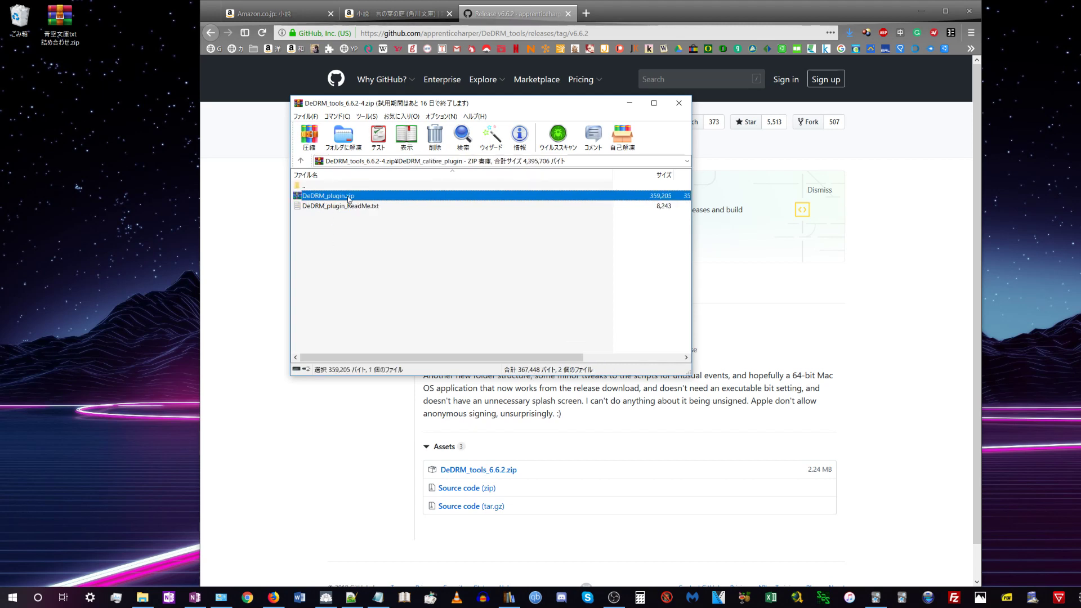
drag(346, 199, 19, 71)
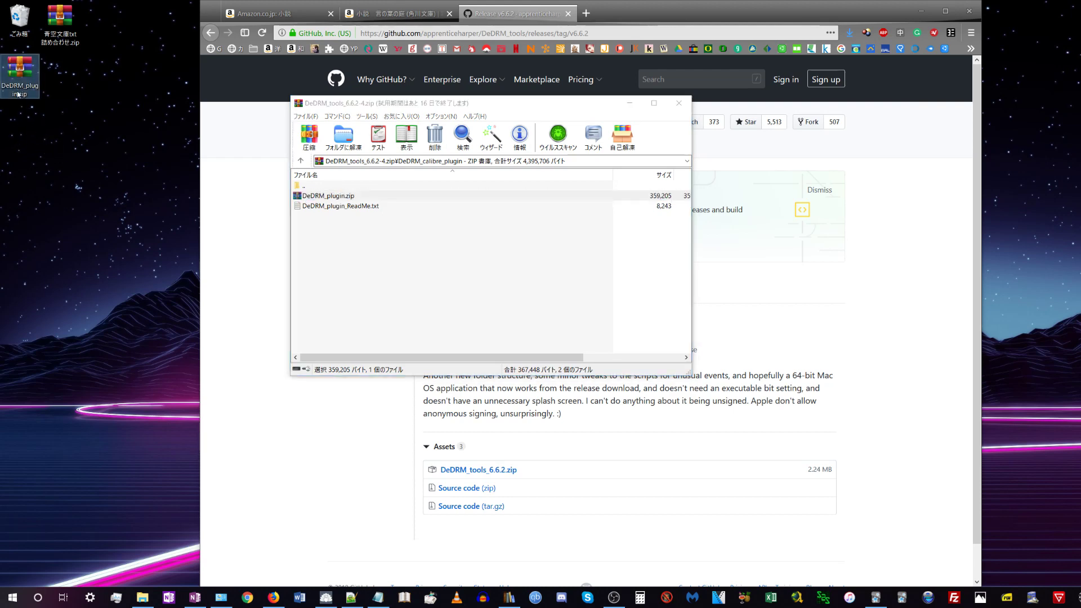
click(680, 105)
Switch to calibre and open the plugin page of its preferences.
click(509, 598)
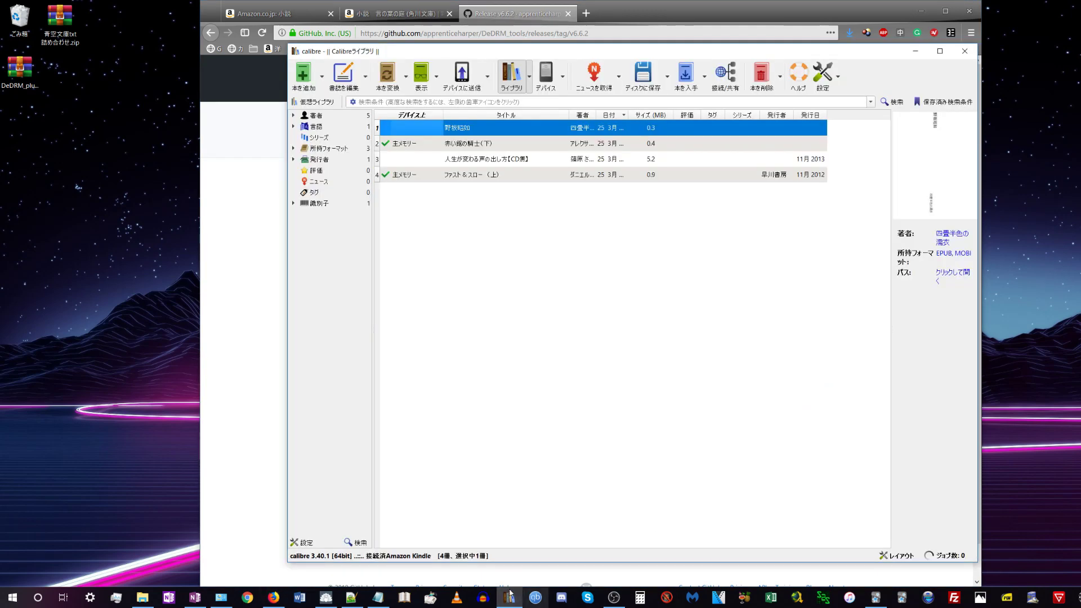
click(20, 69)
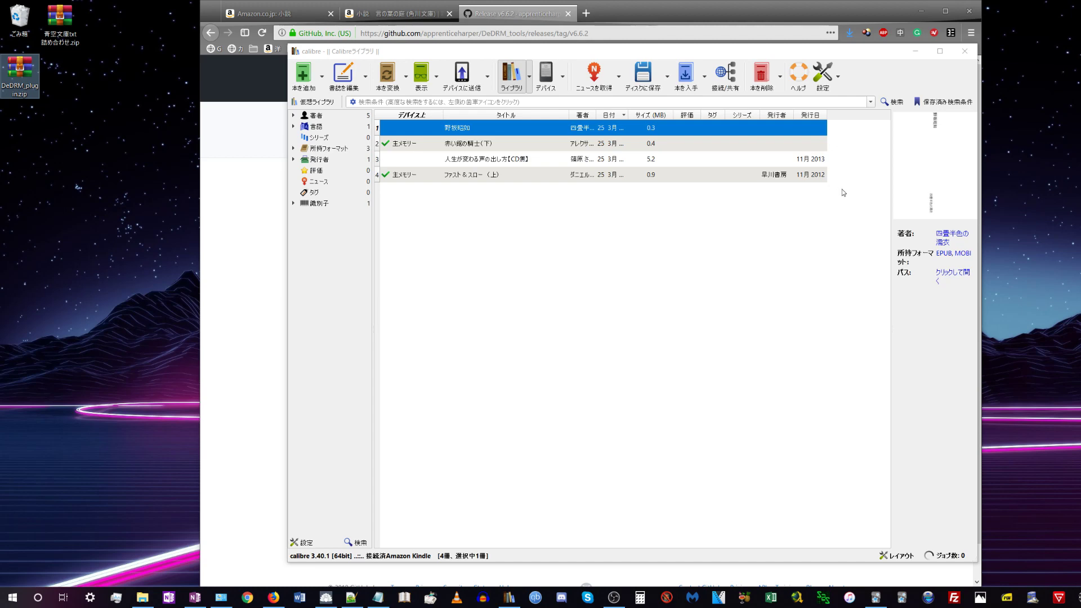
drag(618, 49, 607, 47)
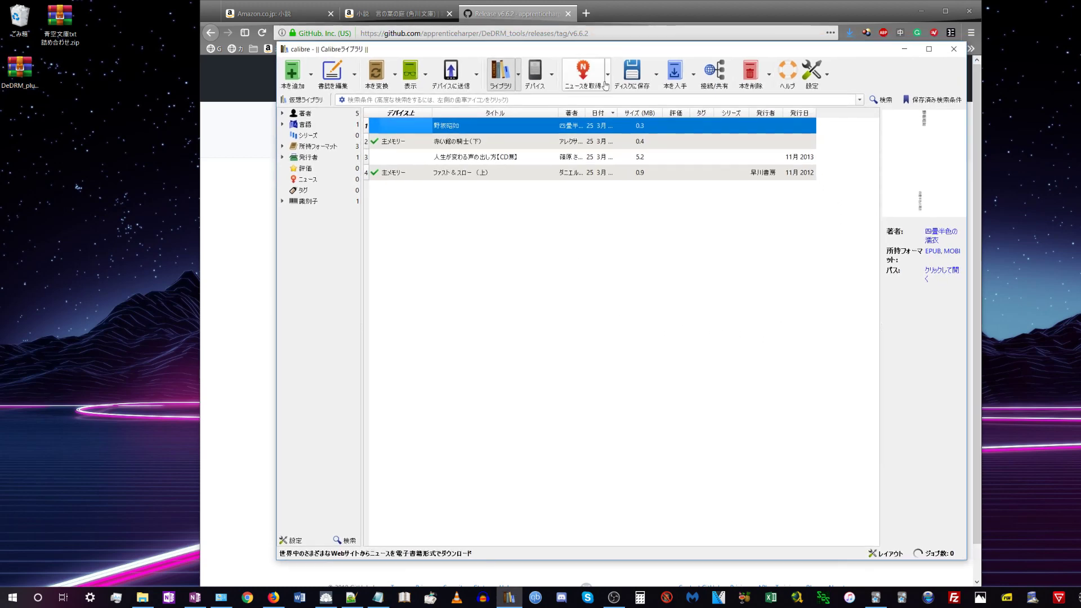
click(811, 72)
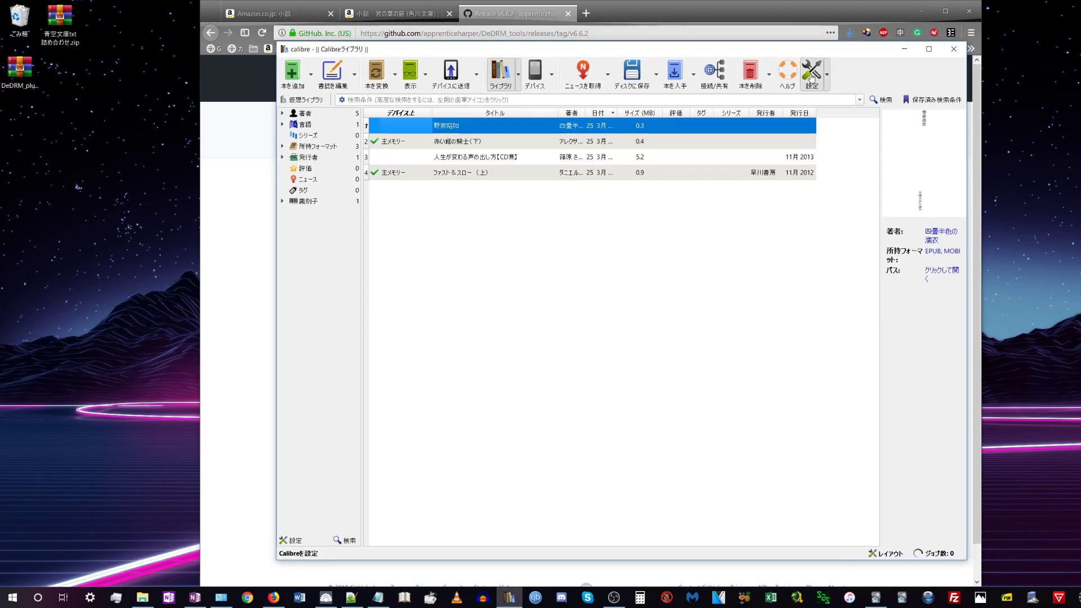
scroll(482, 192, down, 1)
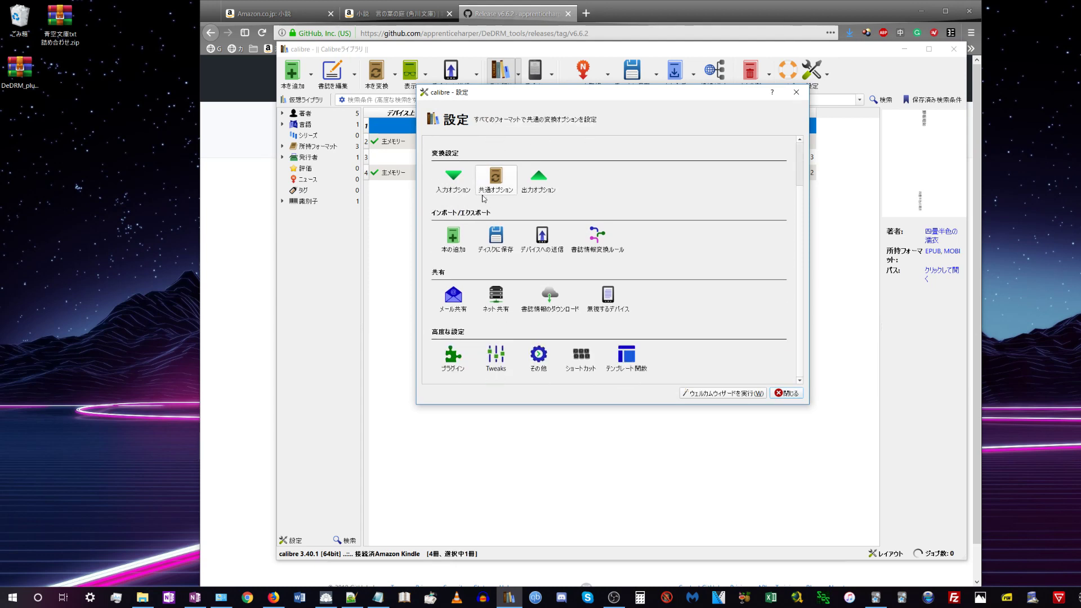
click(457, 355)
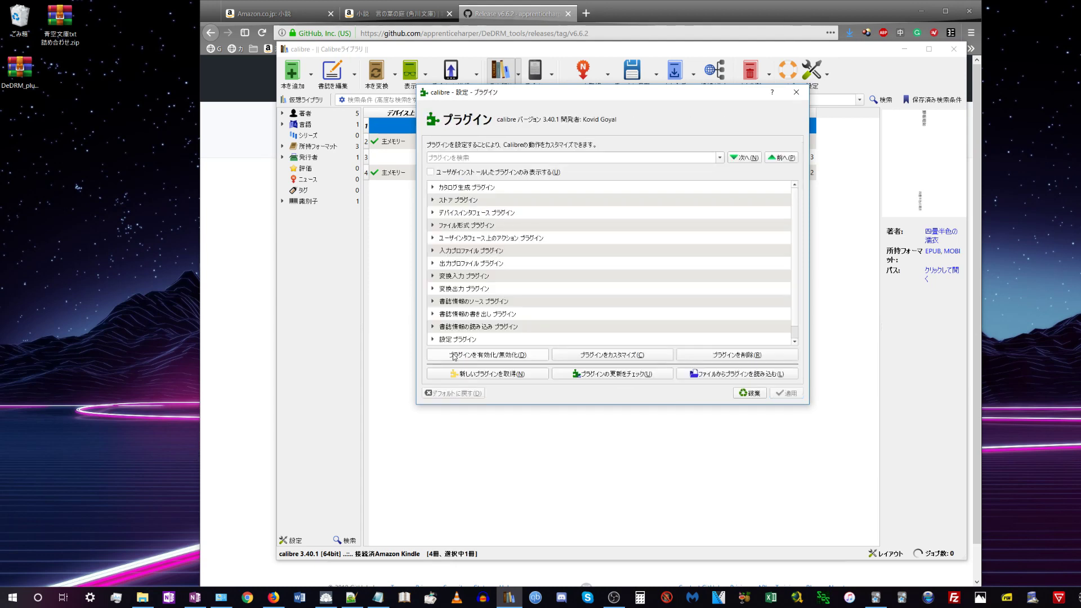
Install DeDRM_plugin.zip from the desktop as a calibre plugin, accepting the security prompt.
click(743, 376)
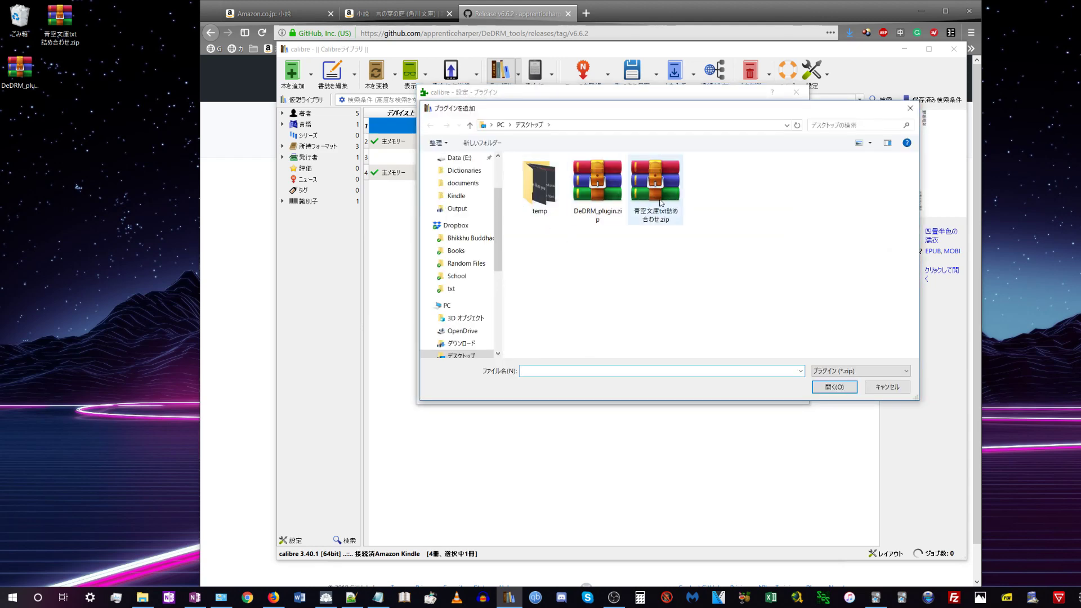
click(589, 202)
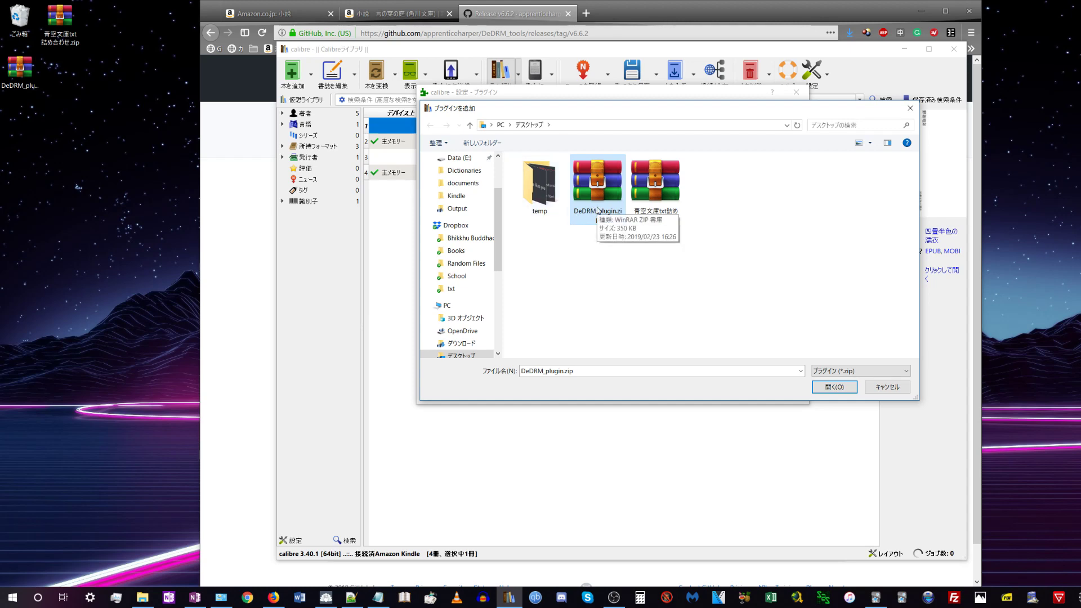
double_click(597, 210)
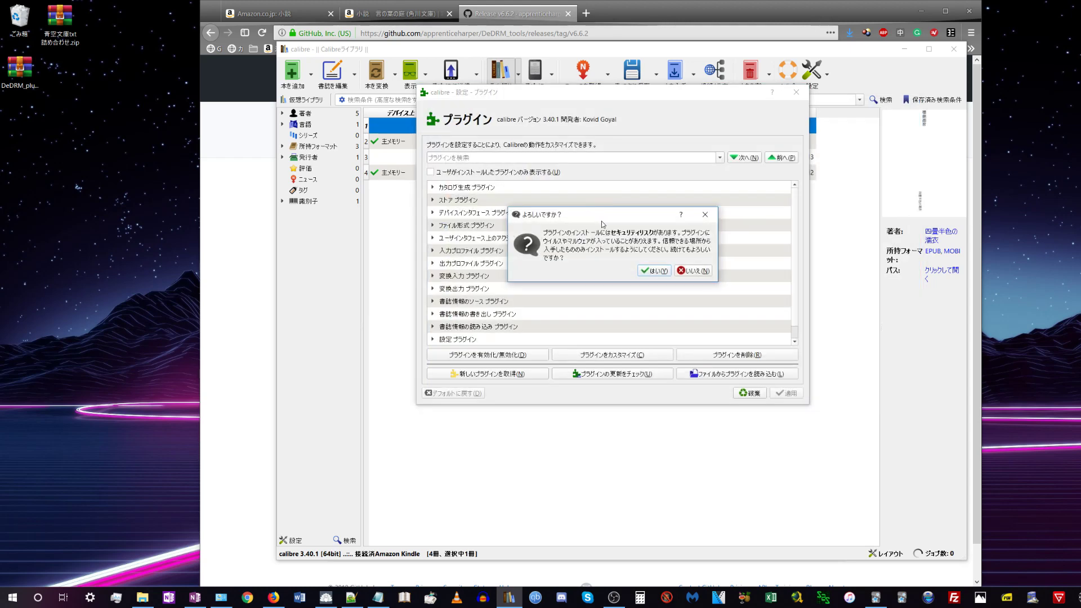
click(653, 271)
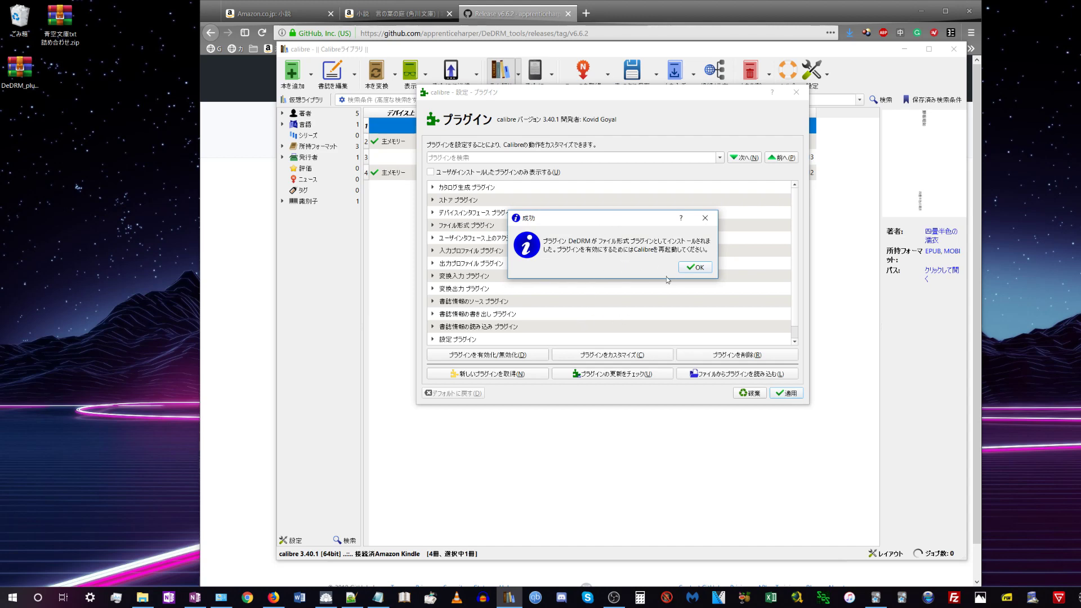
click(696, 269)
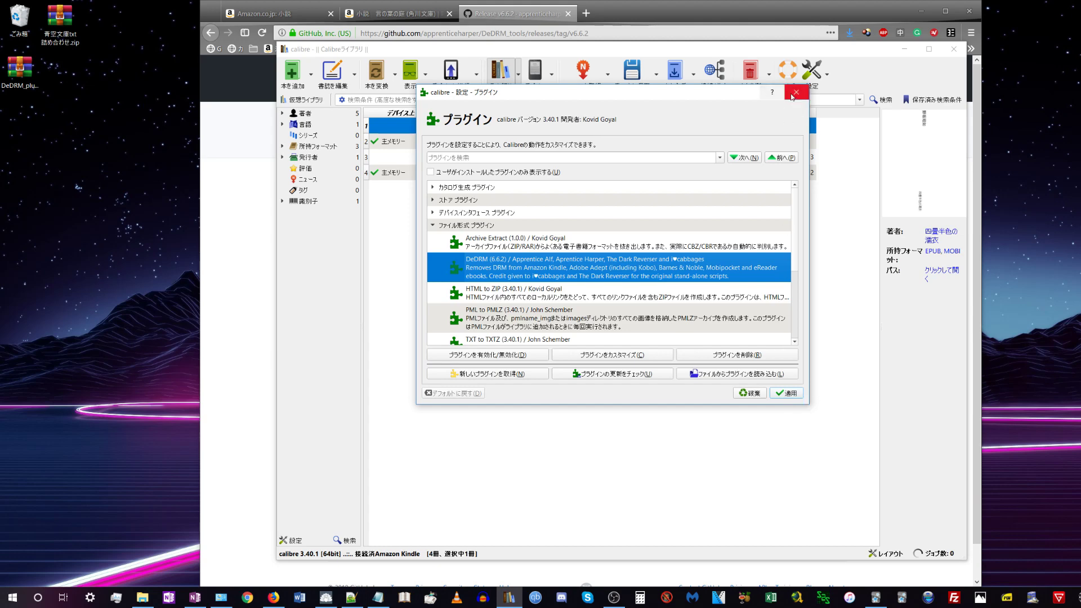
Apply the plugin changes, close the preferences and restart calibre, minimising the browser window in between.
click(787, 393)
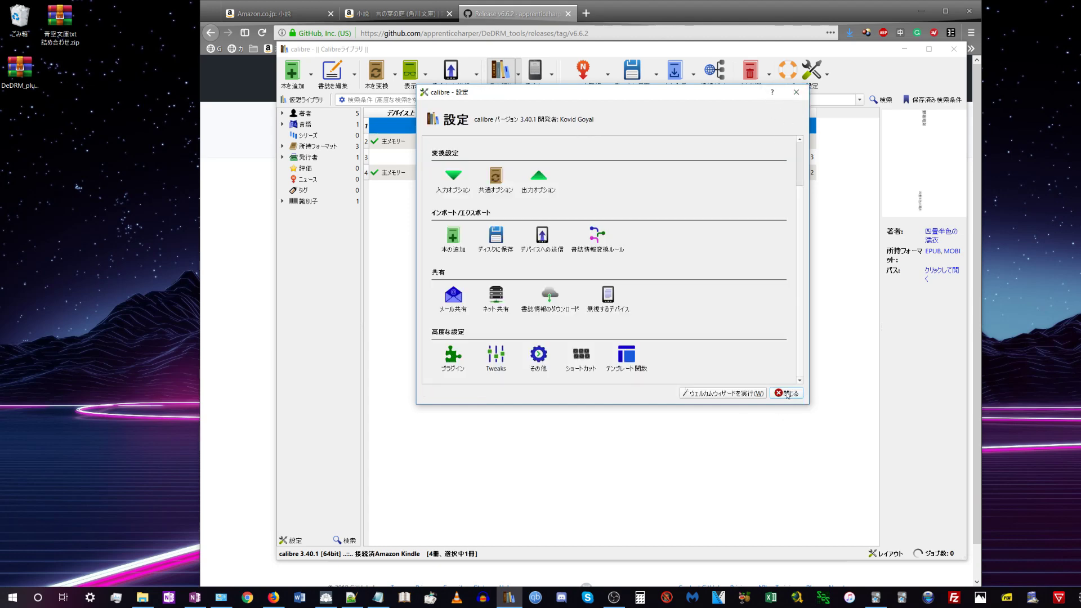
click(787, 393)
click(954, 49)
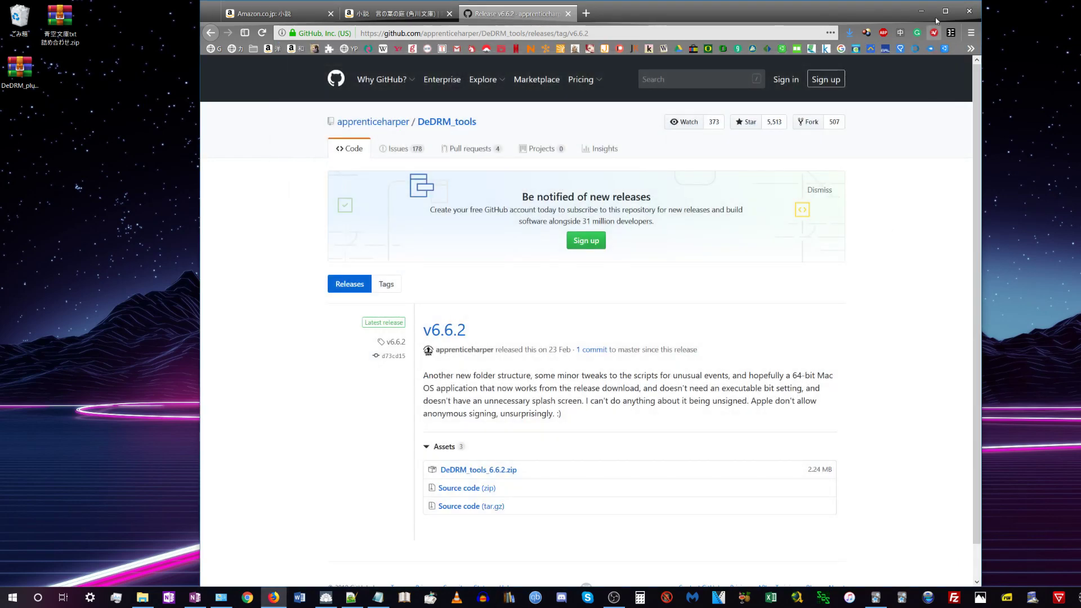
click(921, 10)
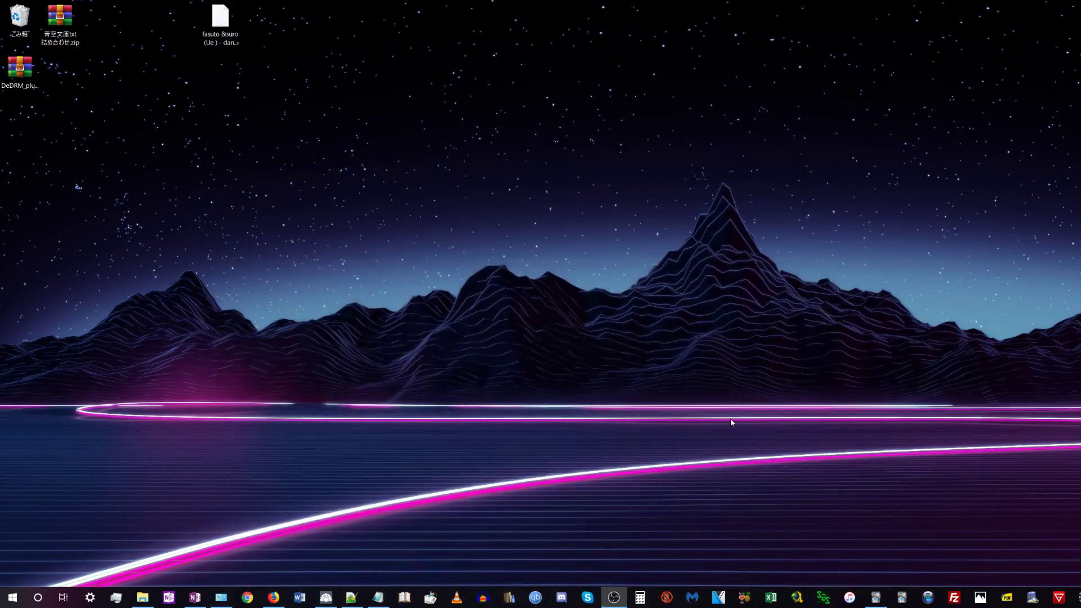
click(509, 598)
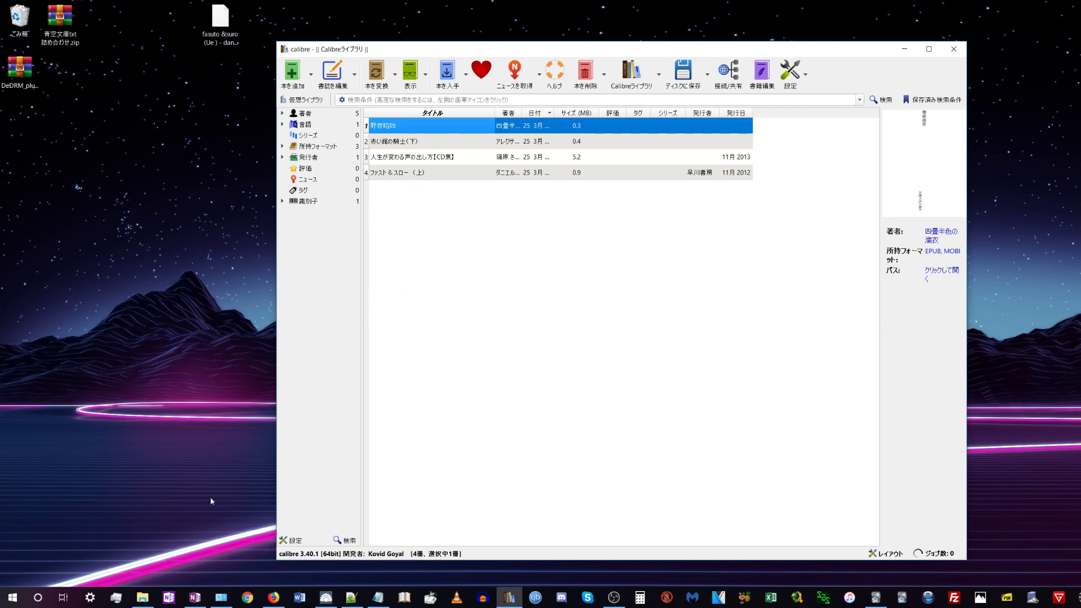
Select all books in the calibre library and delete them.
click(428, 157)
key(ctrl+a)
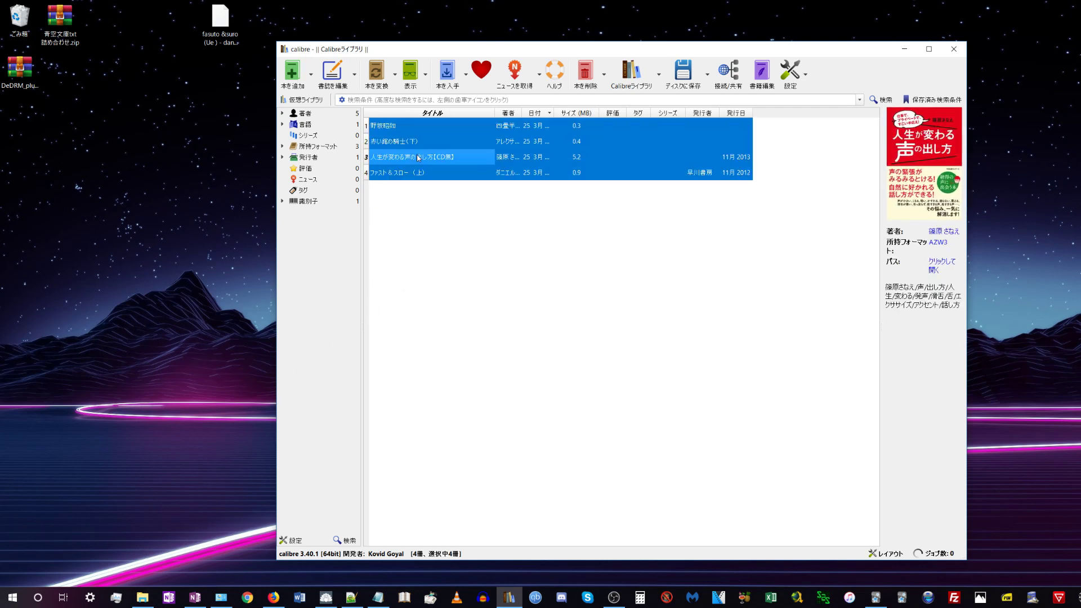
key(Delete)
click(656, 328)
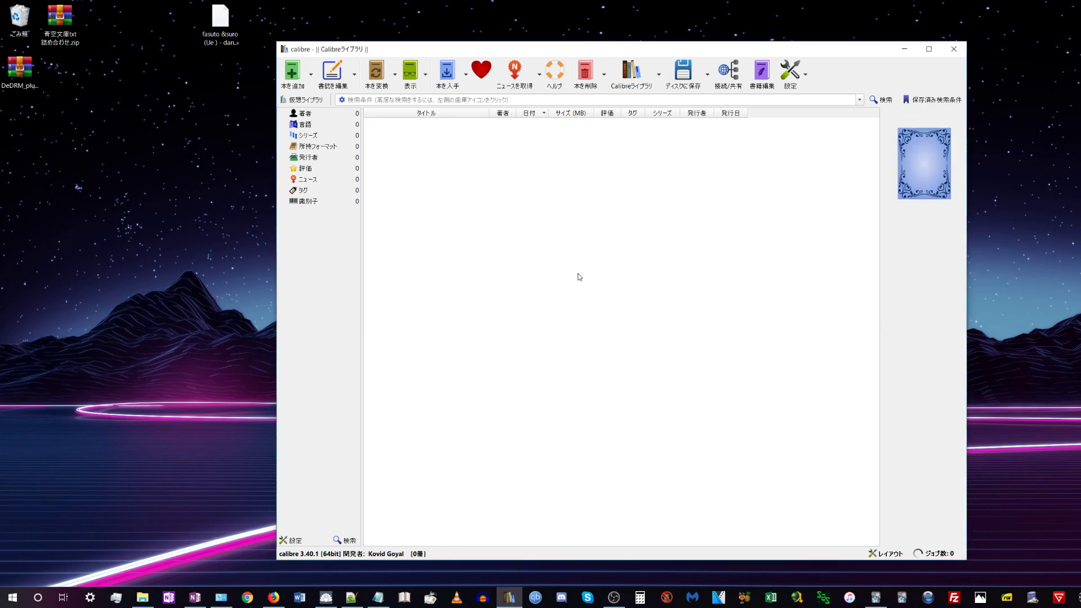
Place the B00ARDNMEQ_EBOK folder window beside calibre and add B00ARDNMEQ_EBOK.azw to the calibre library.
click(143, 597)
drag(353, 96, 416, 278)
click(501, 188)
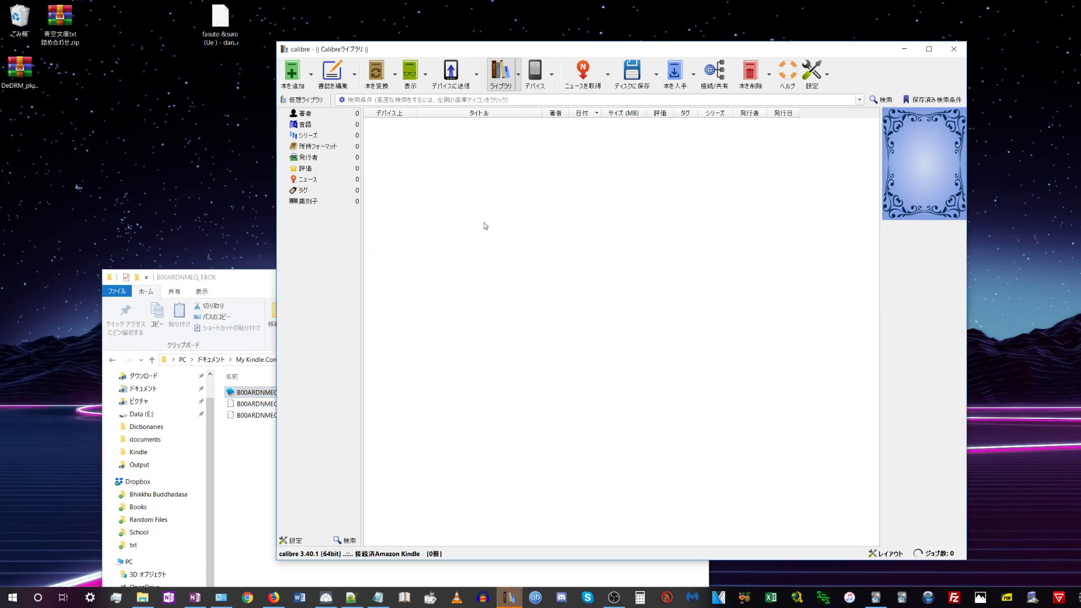
drag(586, 56, 655, 57)
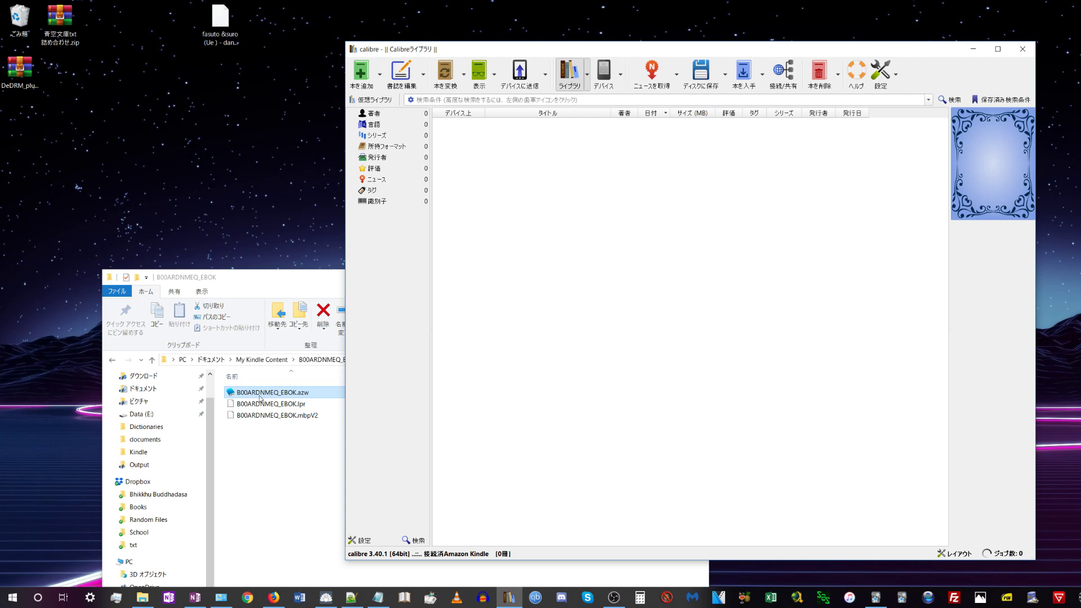
drag(253, 399, 584, 248)
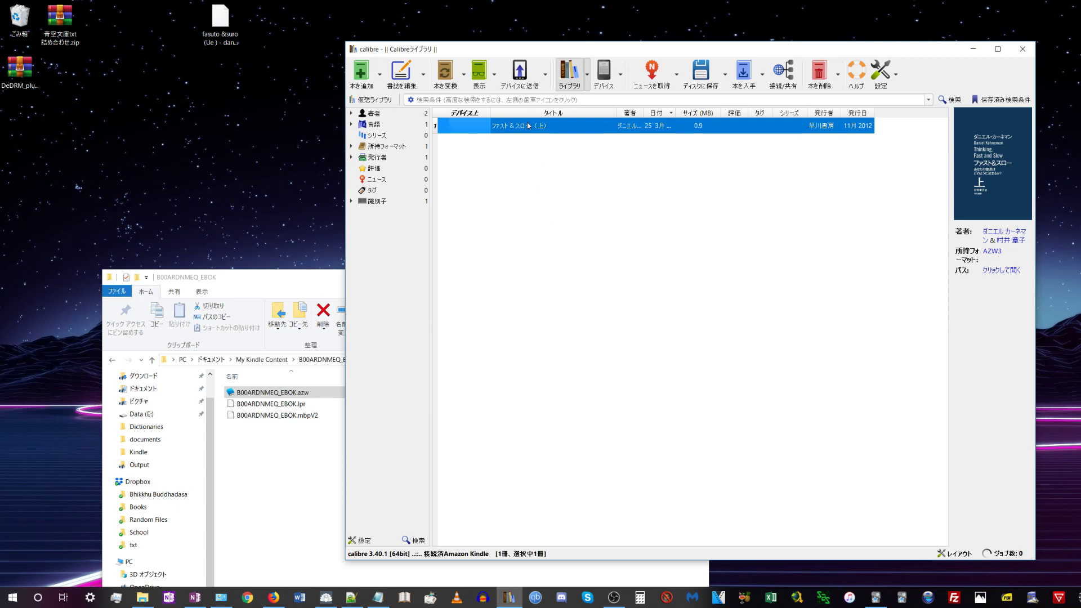
Select the imported book ファスト&スロー(上), close the source folder window and reposition the calibre window.
click(529, 126)
click(536, 136)
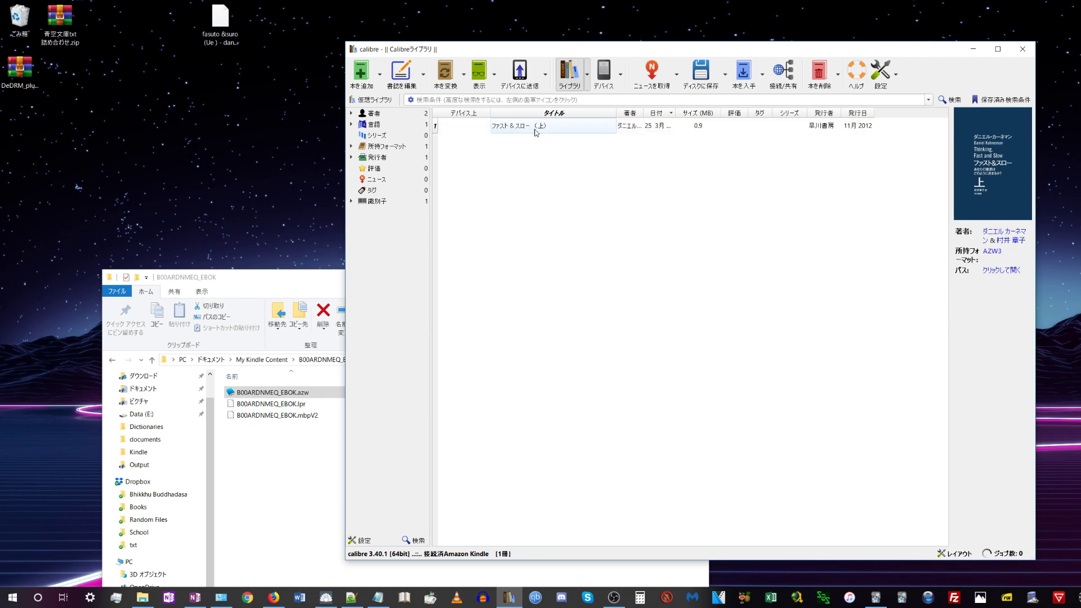
click(544, 130)
click(312, 280)
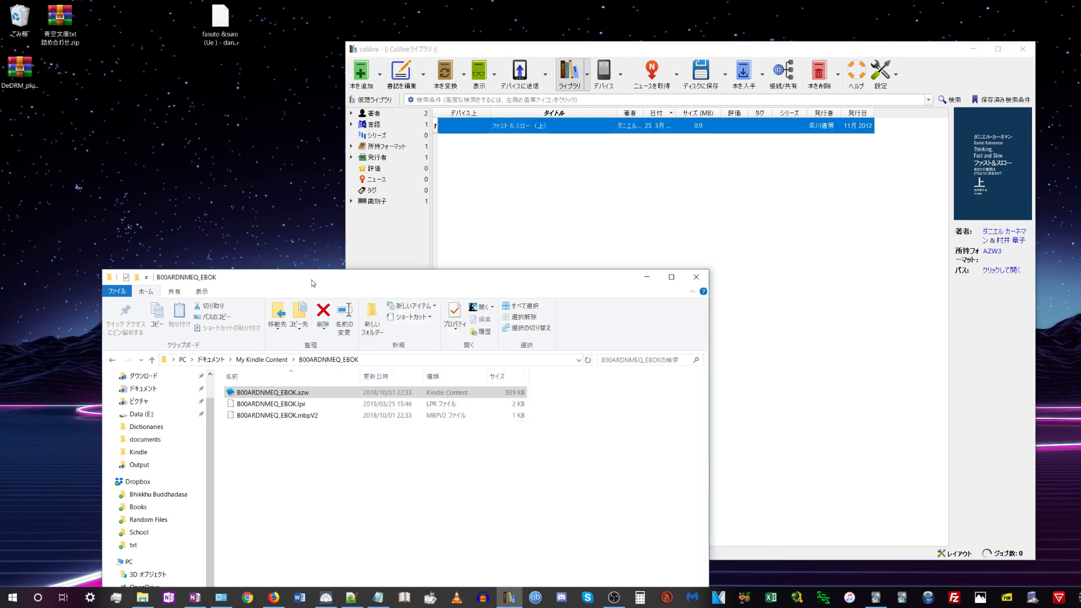
click(698, 278)
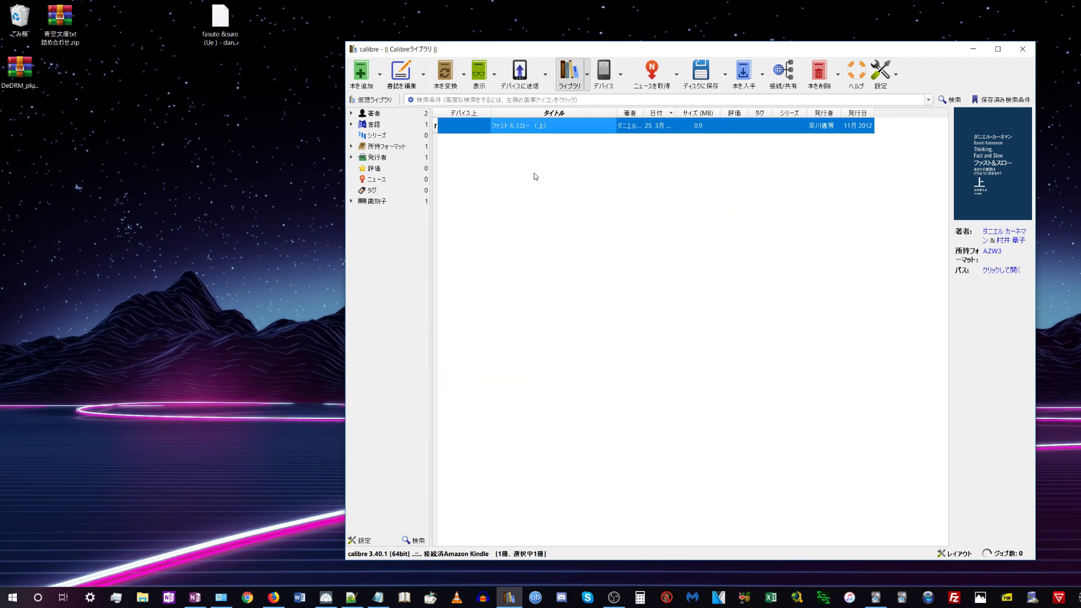
drag(515, 47, 426, 44)
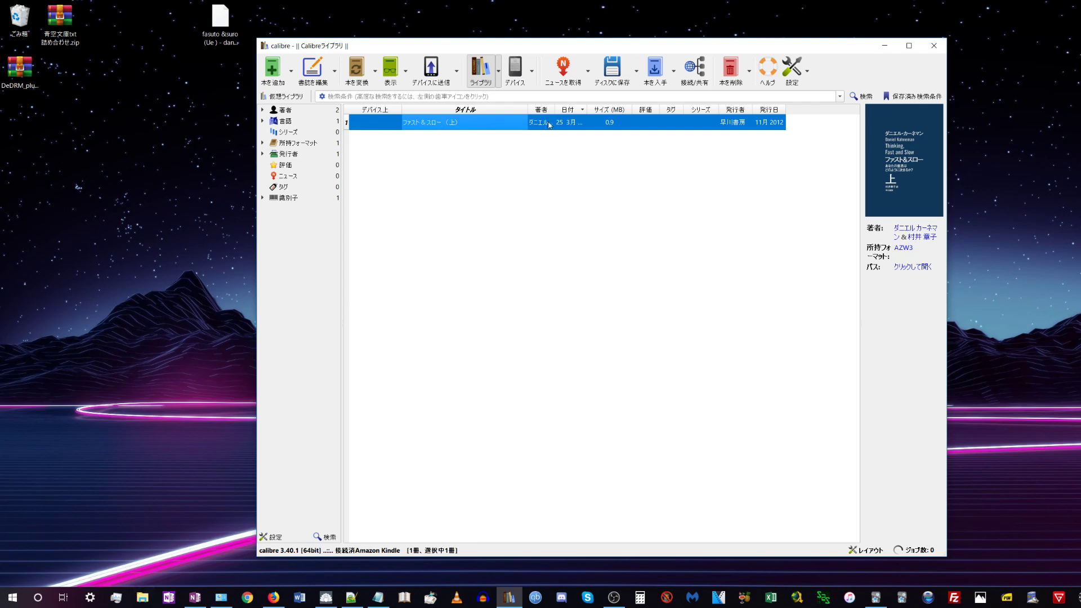
Open the Calibreライブラリ folder under ドキュメント in a new File Explorer window.
click(143, 597)
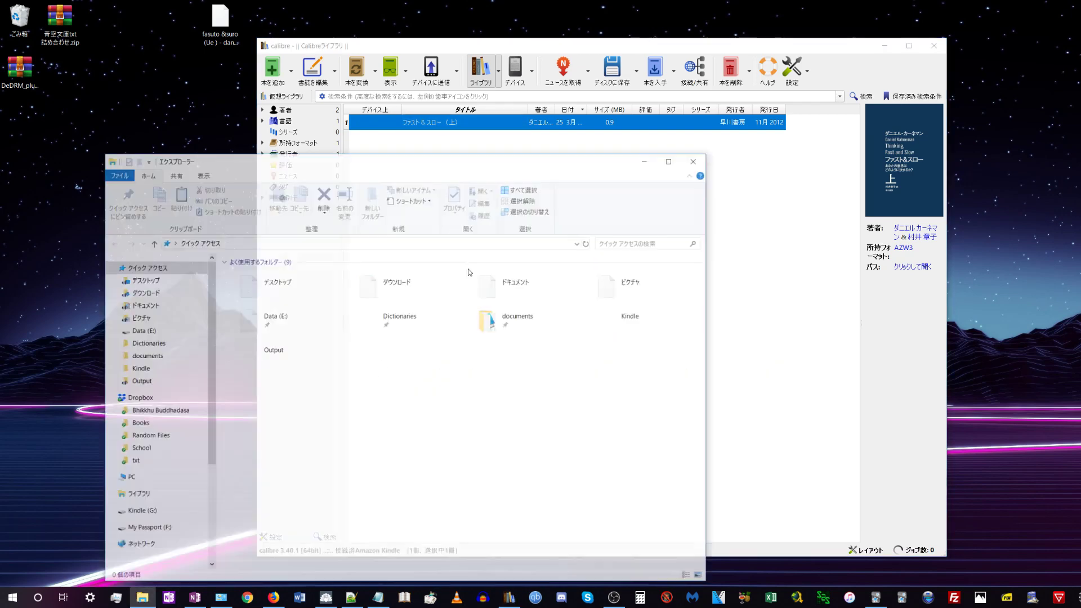
drag(309, 160, 449, 74)
click(284, 455)
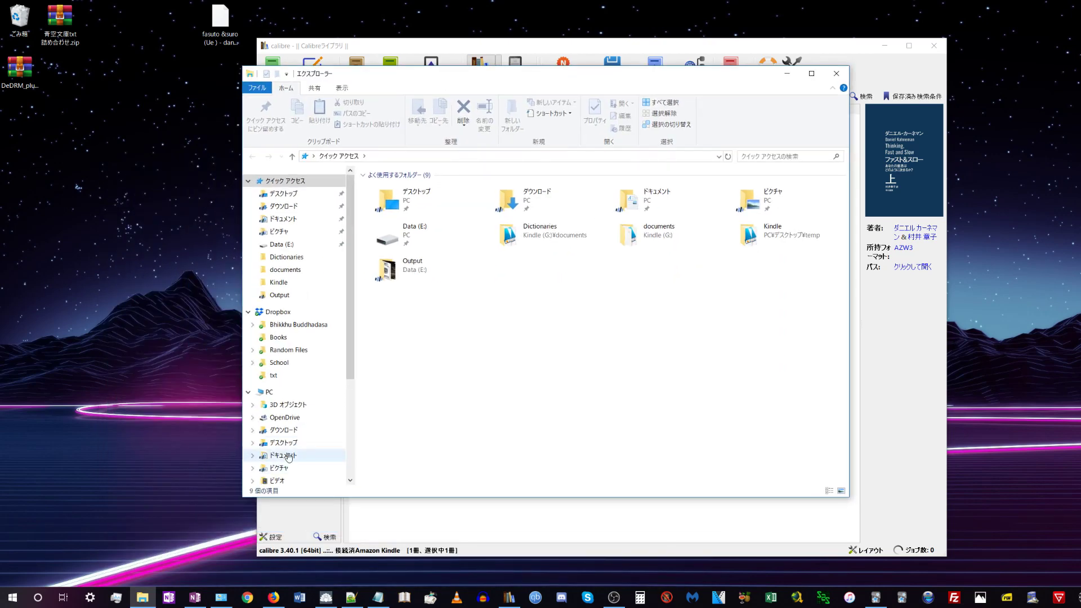
click(410, 225)
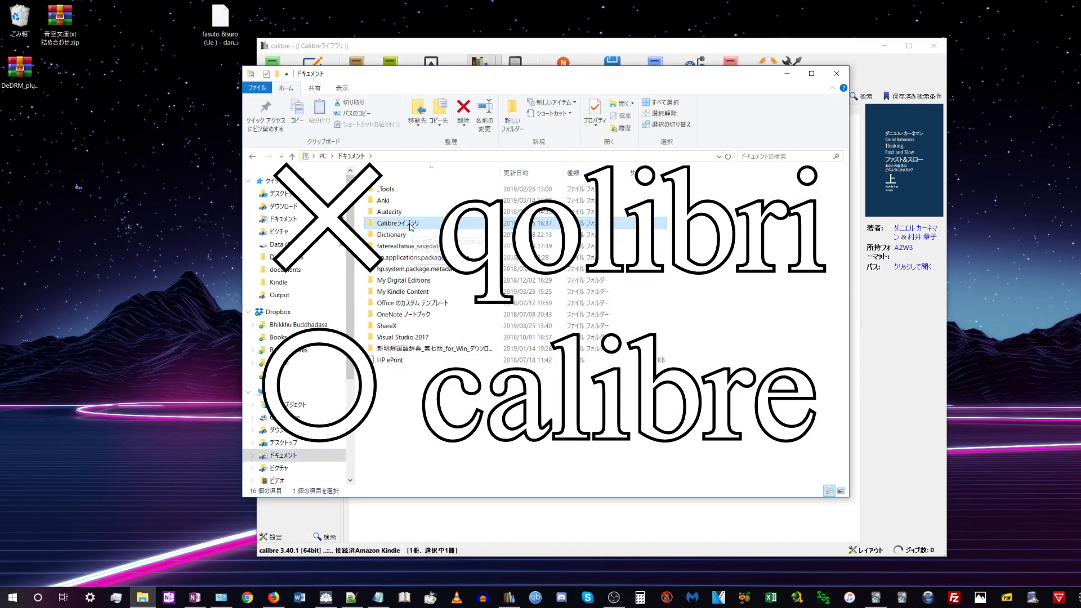
double_click(410, 224)
Reposition the File Explorer window and open the book author's folder inside Calibreライブラリ.
click(400, 215)
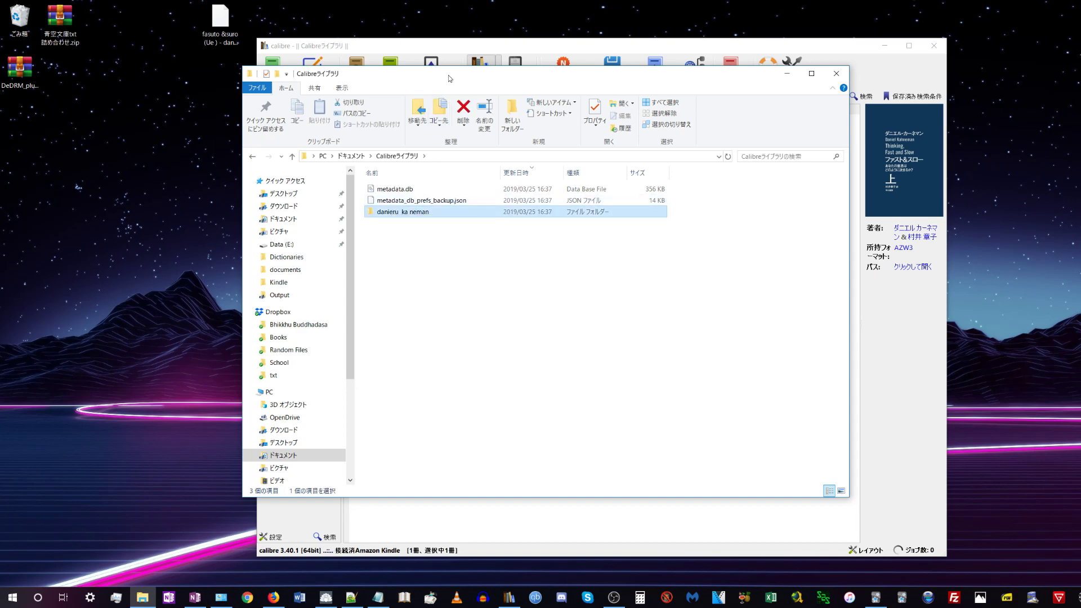
drag(449, 75, 405, 92)
double_click(373, 229)
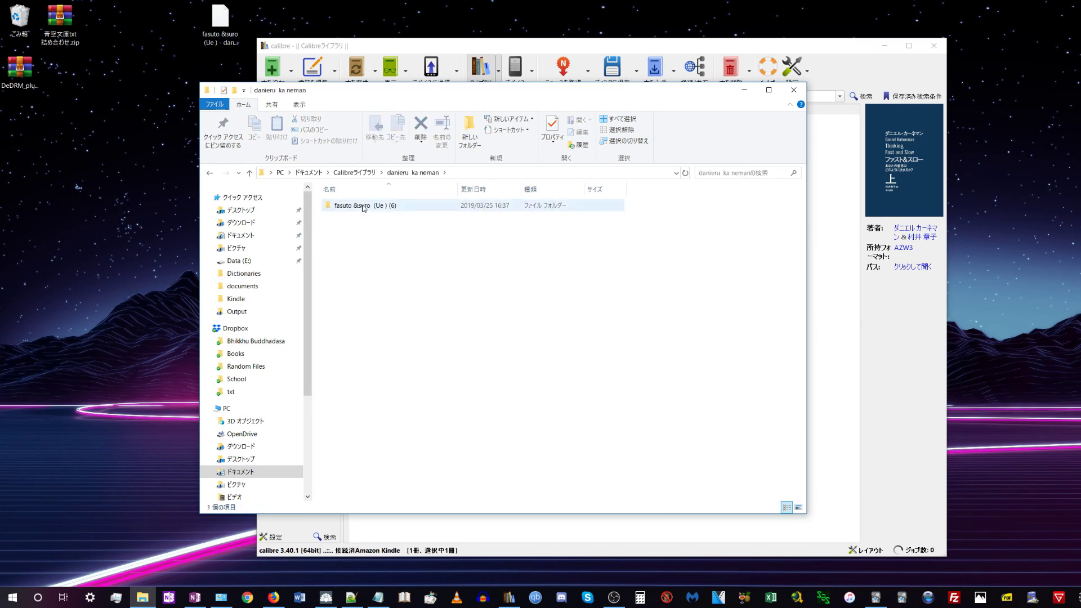
Open the fasuto &suro (Ue ) (6) folder, widen its name column and select the book's AZW3 file.
click(363, 206)
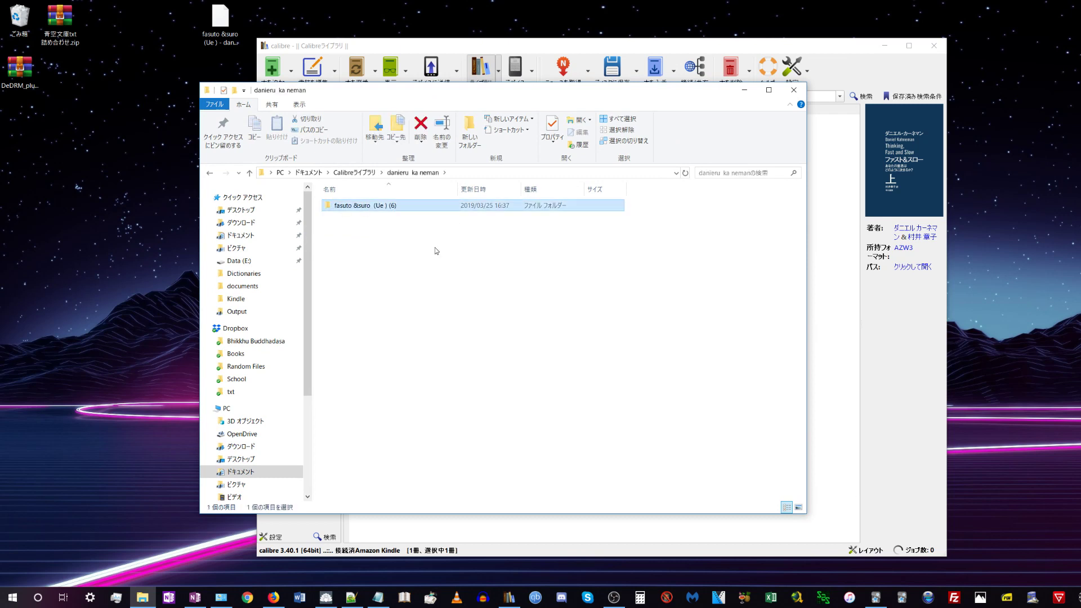
double_click(378, 208)
click(384, 220)
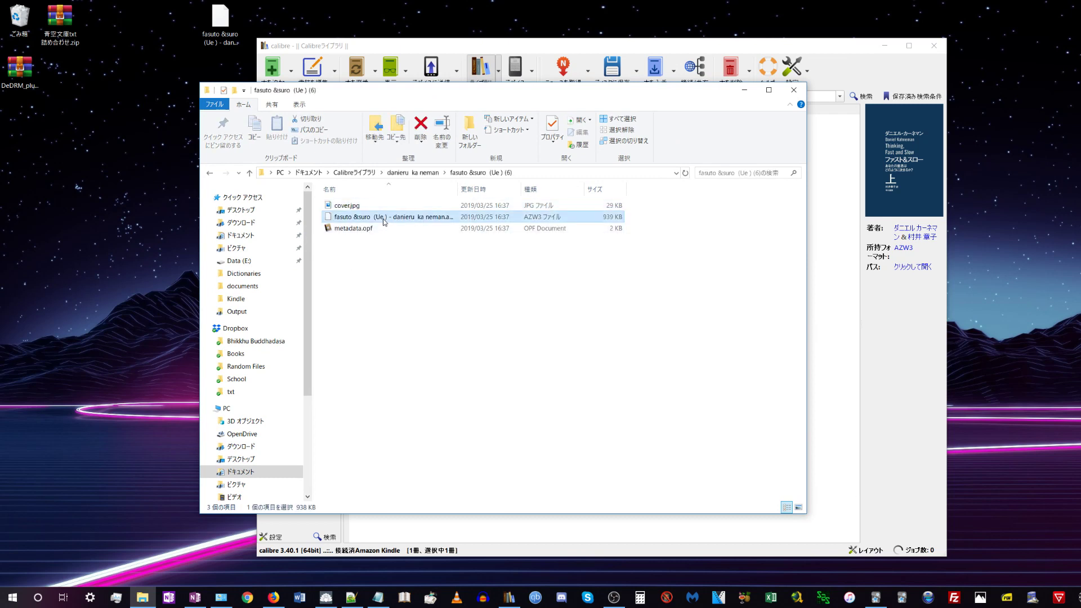
drag(458, 189, 502, 189)
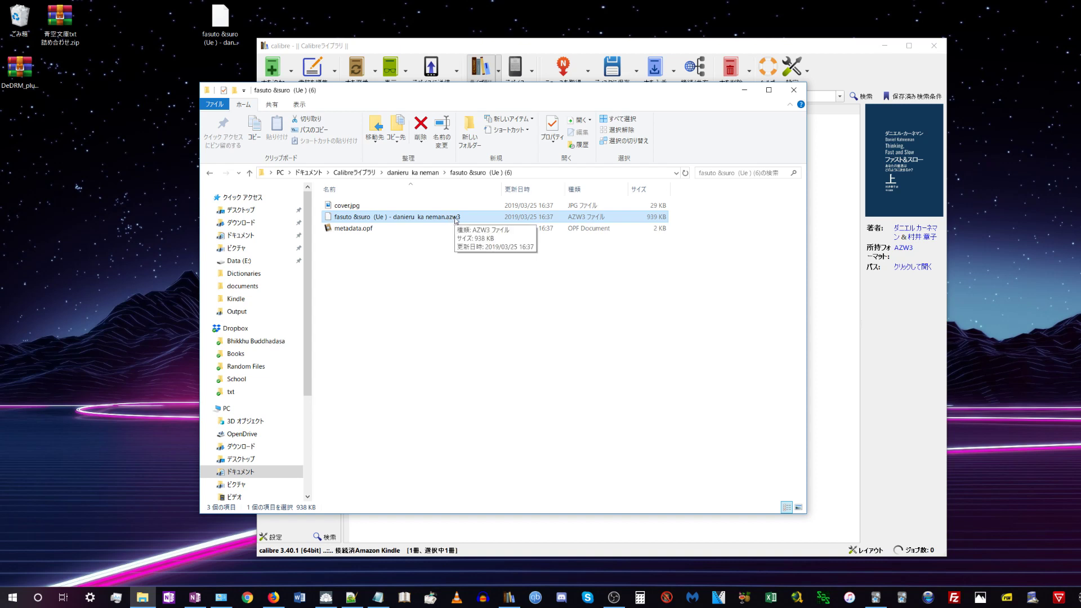
click(431, 226)
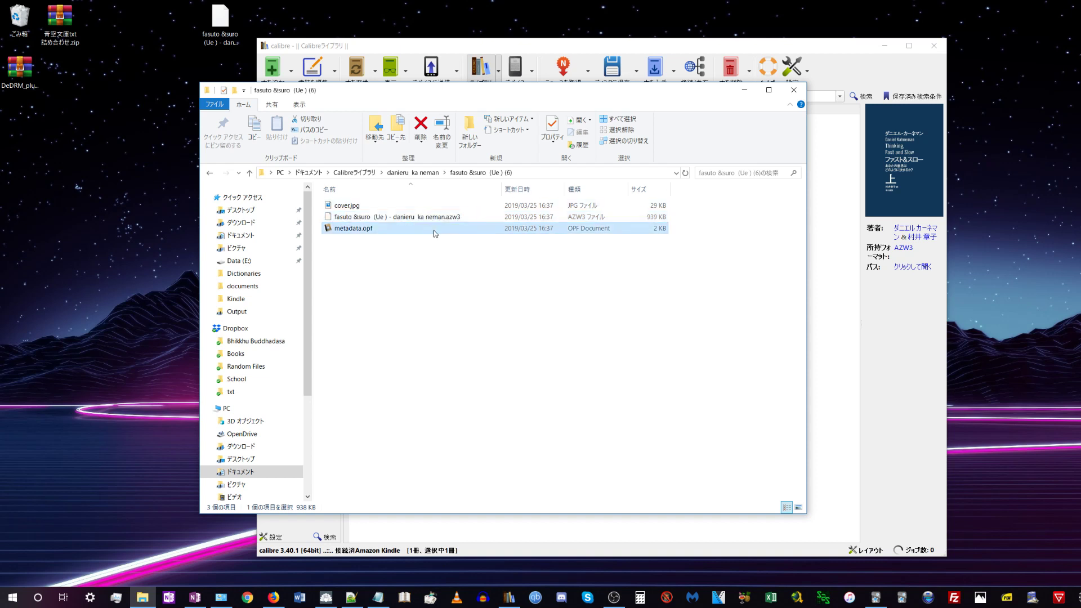
click(429, 219)
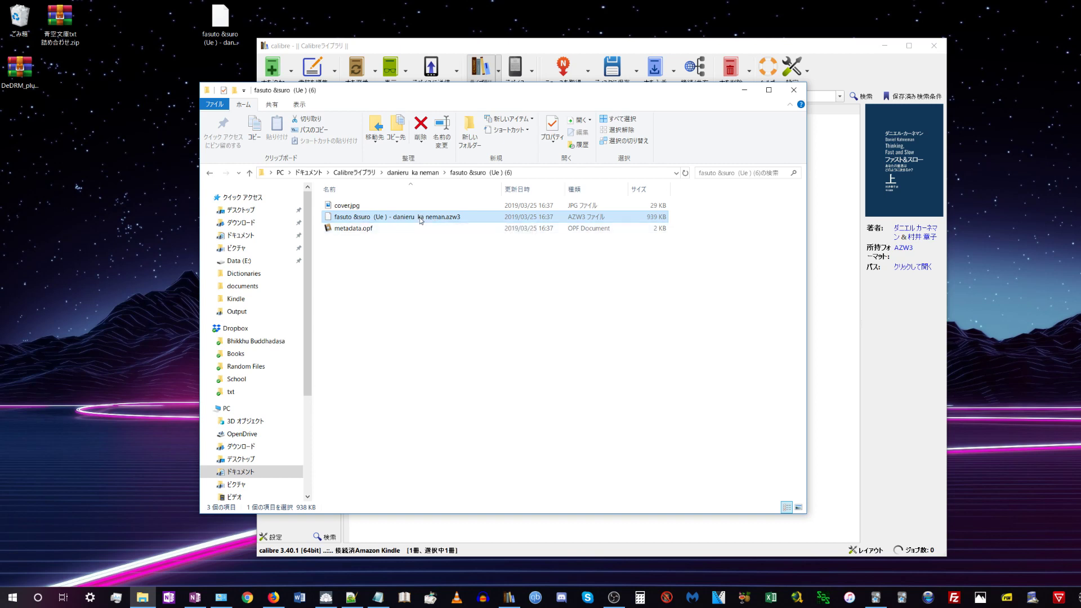
Copy the book's AZW3 file to the desktop beside 青空文庫txt詰め合わせ.zip, and clear away the library folder and calibre windows.
drag(420, 221, 169, 42)
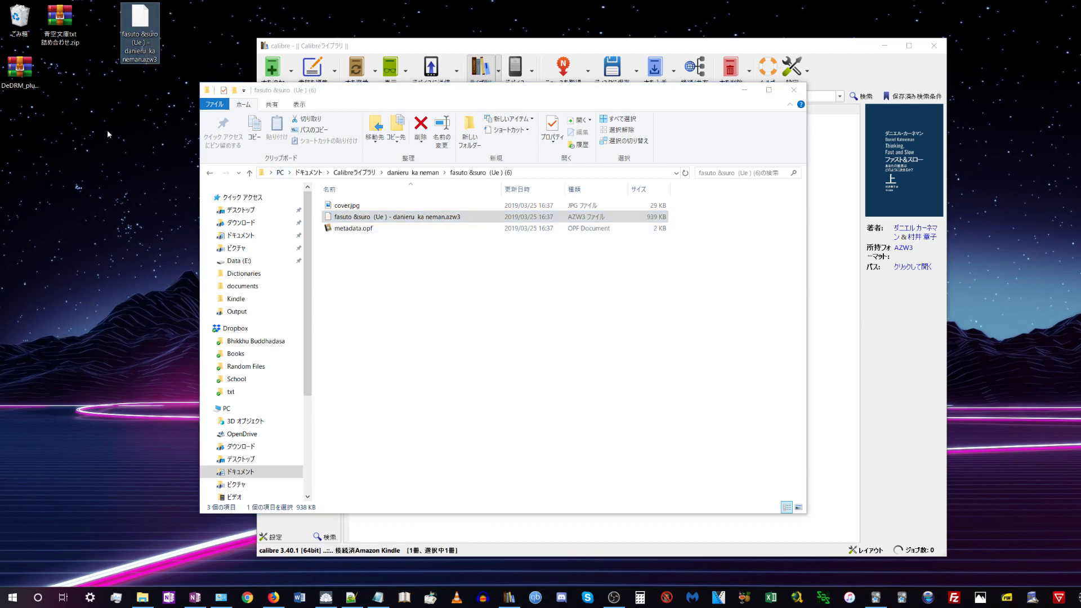
drag(142, 34, 21, 34)
key(ctrl+z)
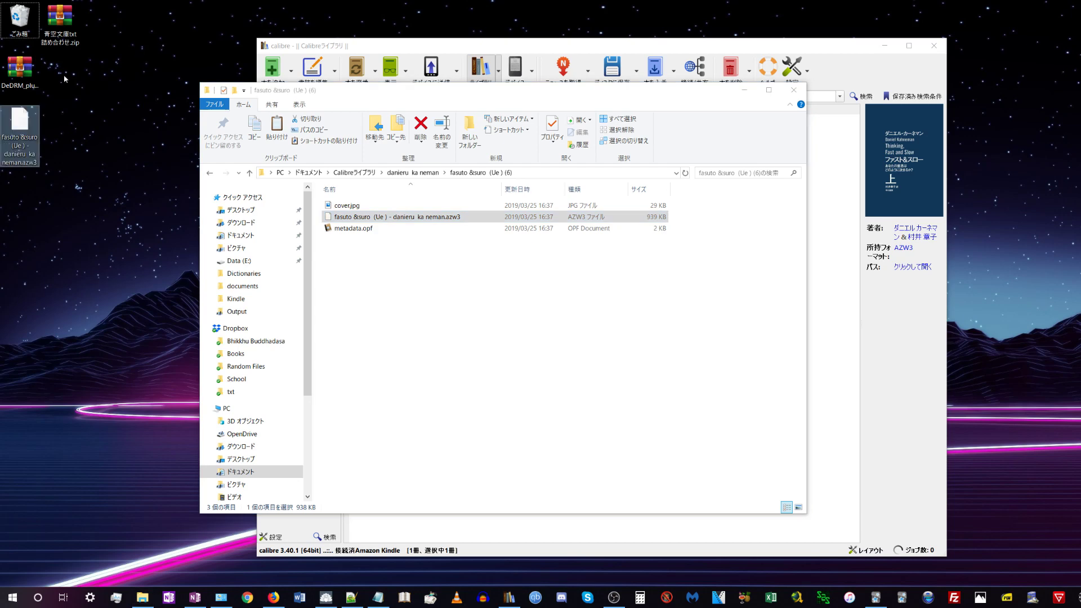
drag(20, 132, 109, 34)
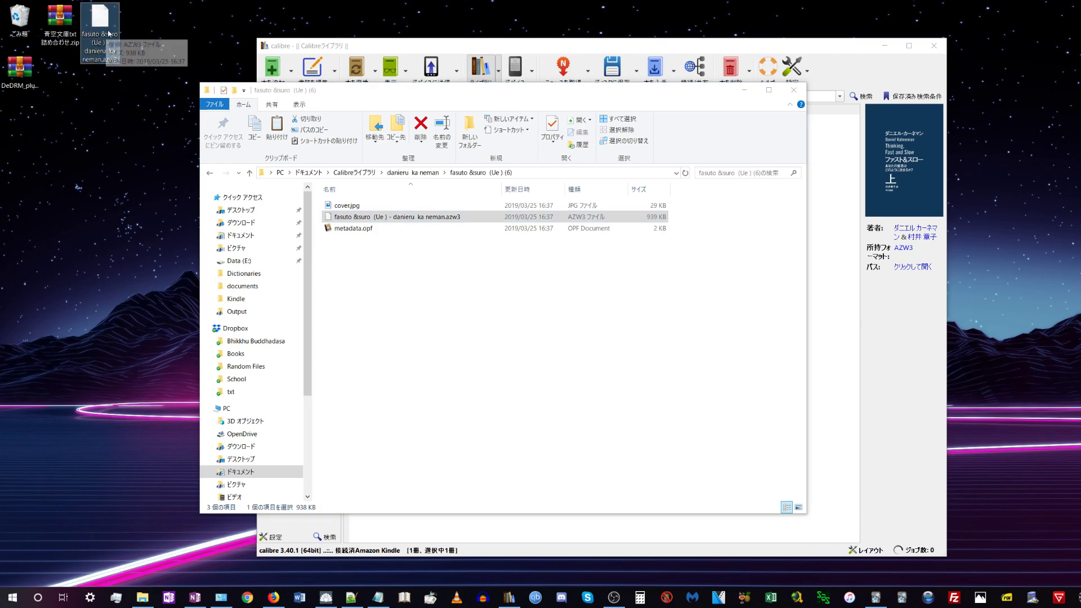
click(794, 90)
click(885, 46)
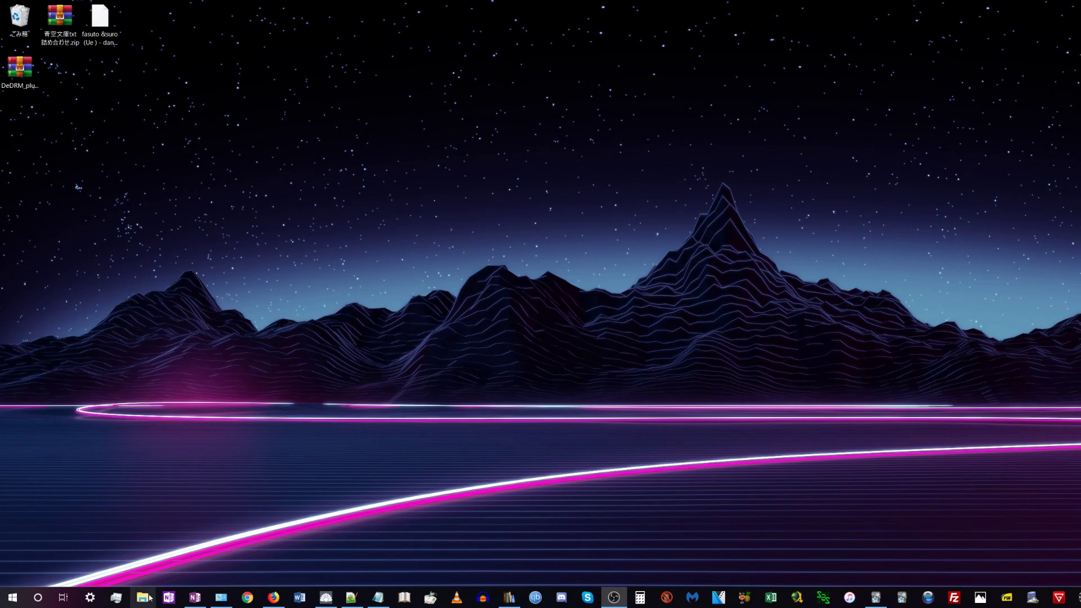
Open the documents folder on the Kindle (G:) drive in a new File Explorer window and locate the book's AZW3 file.
click(143, 598)
scroll(248, 366, down, 2)
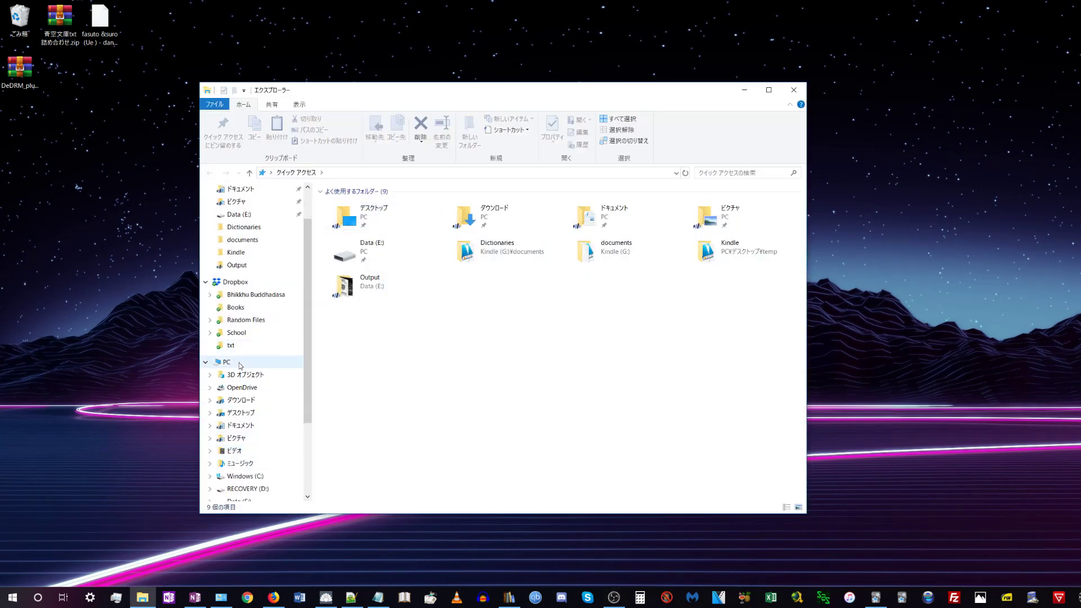
click(227, 362)
click(644, 351)
double_click(644, 350)
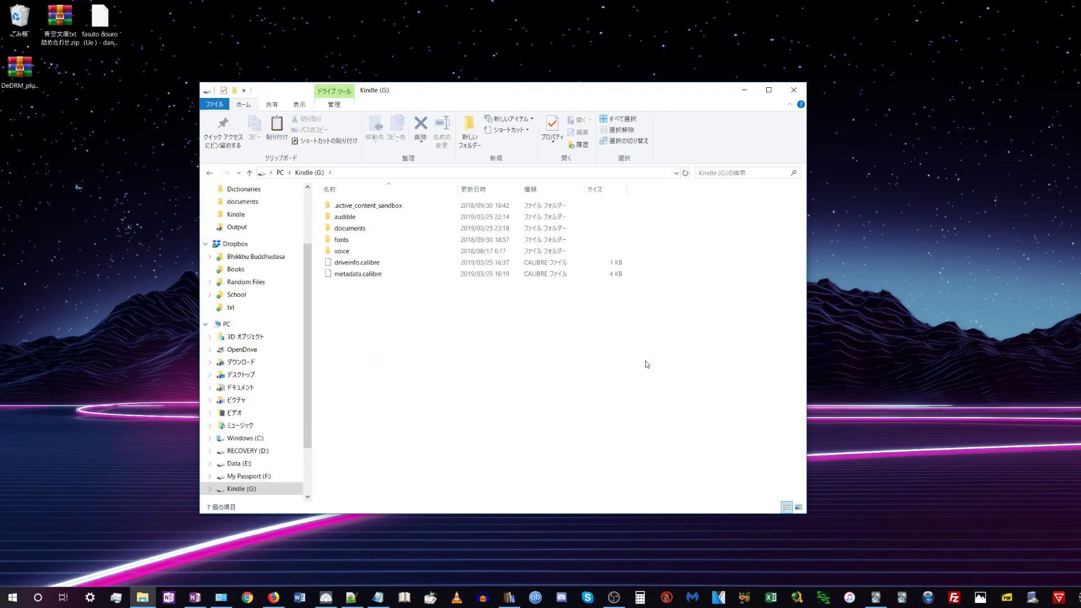
click(349, 232)
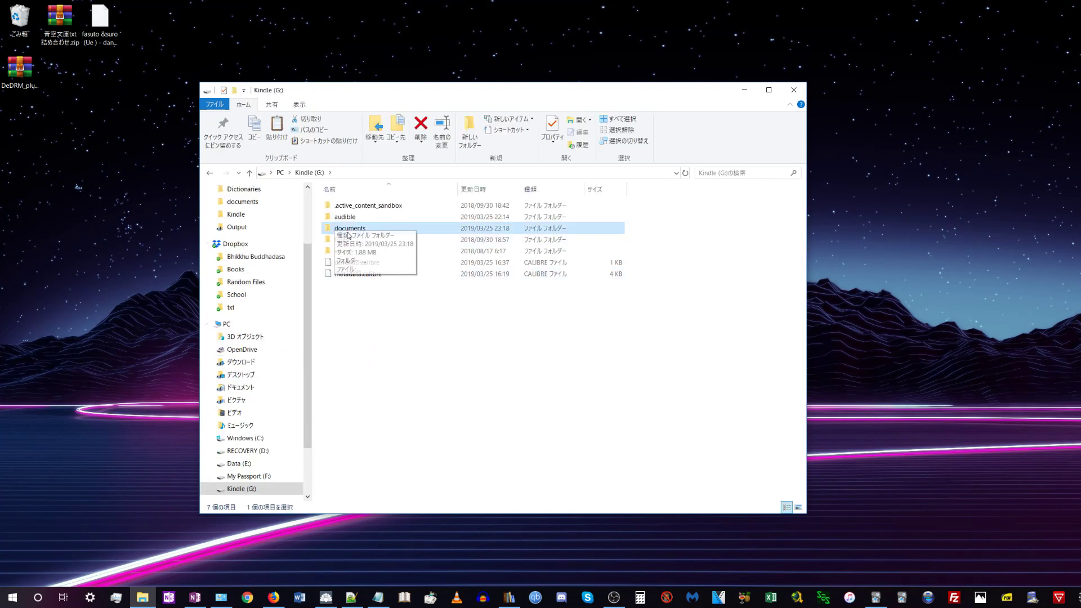
double_click(347, 236)
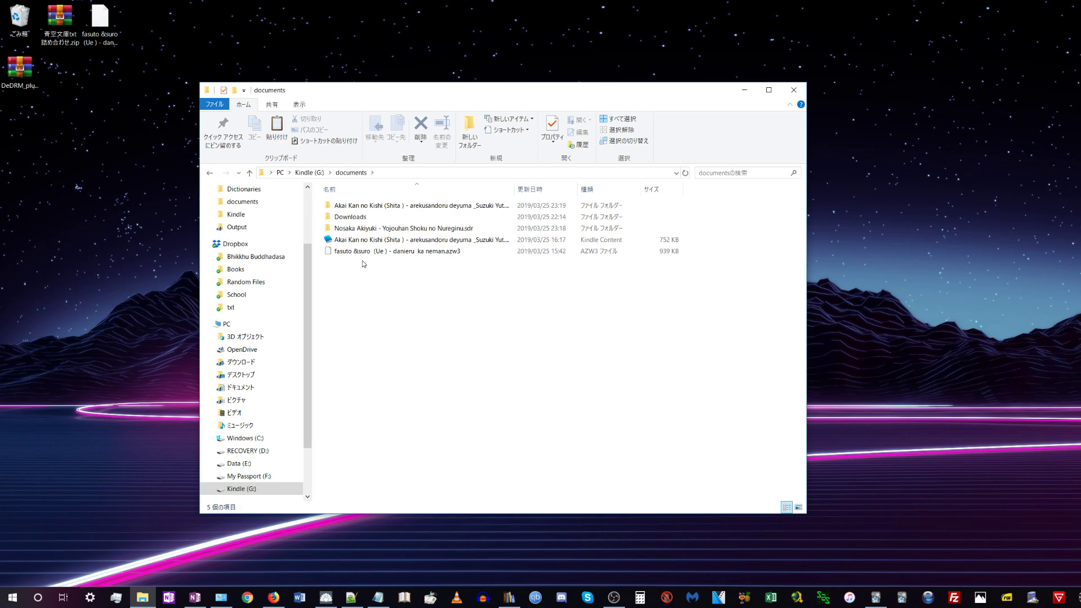
click(397, 254)
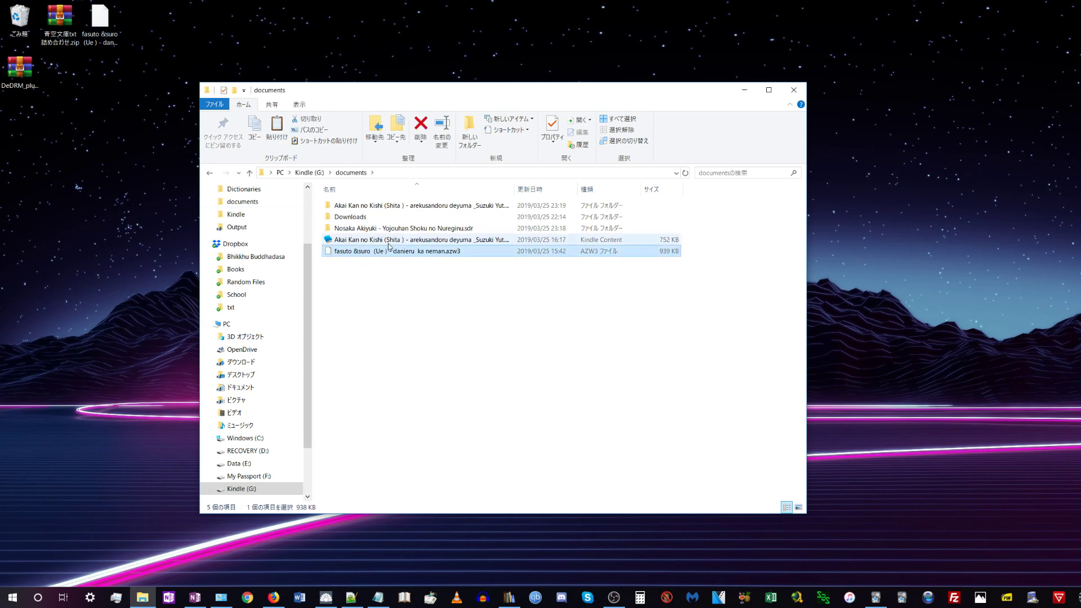
click(374, 282)
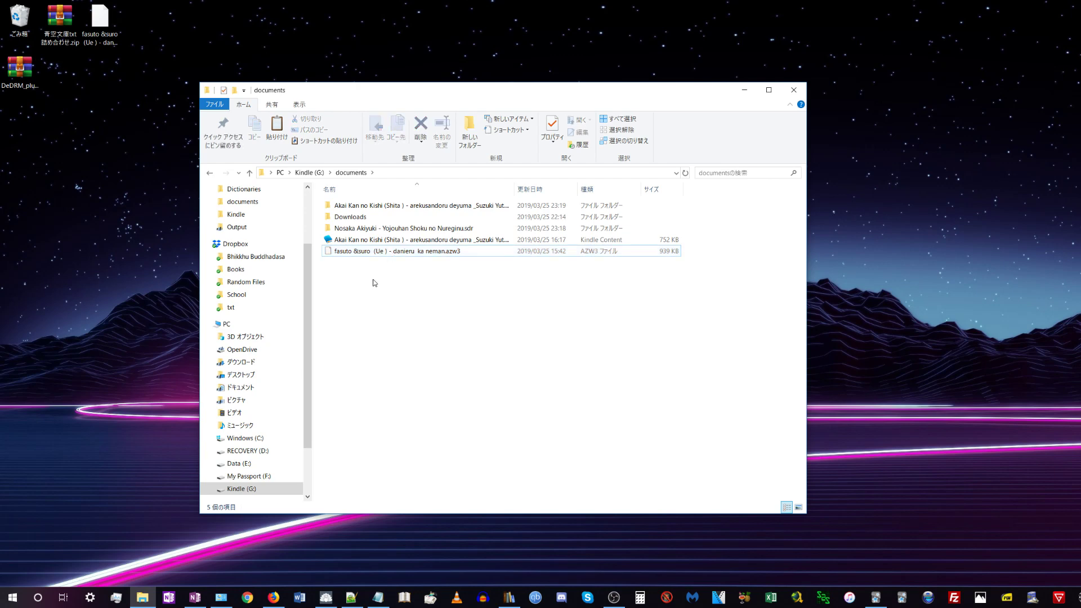
Select the book ファスト&スロー(上) in the calibre library and return to the desktop.
key(super+d)
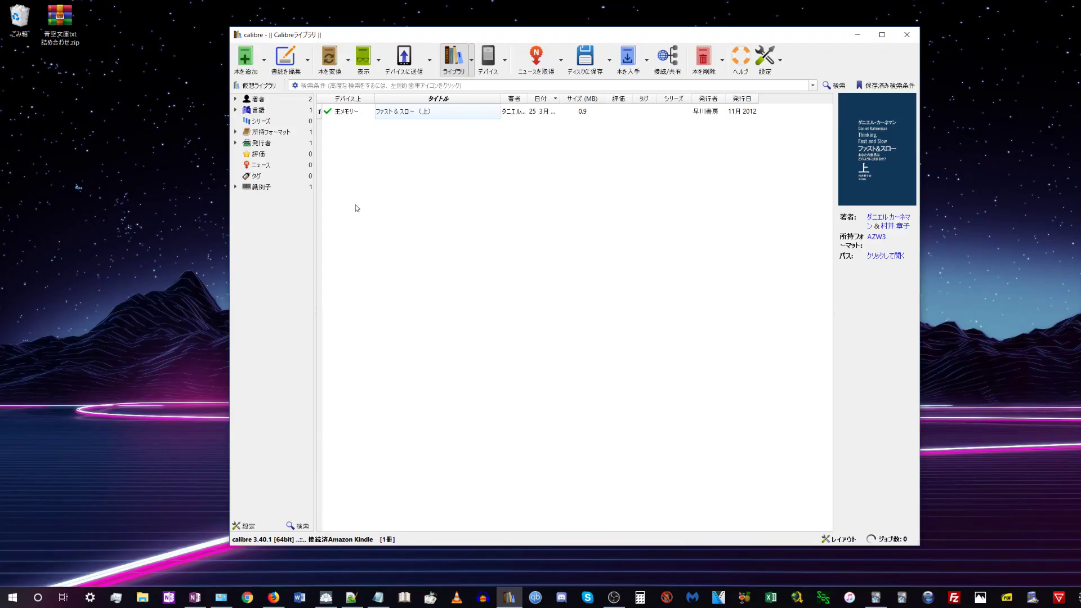
click(419, 116)
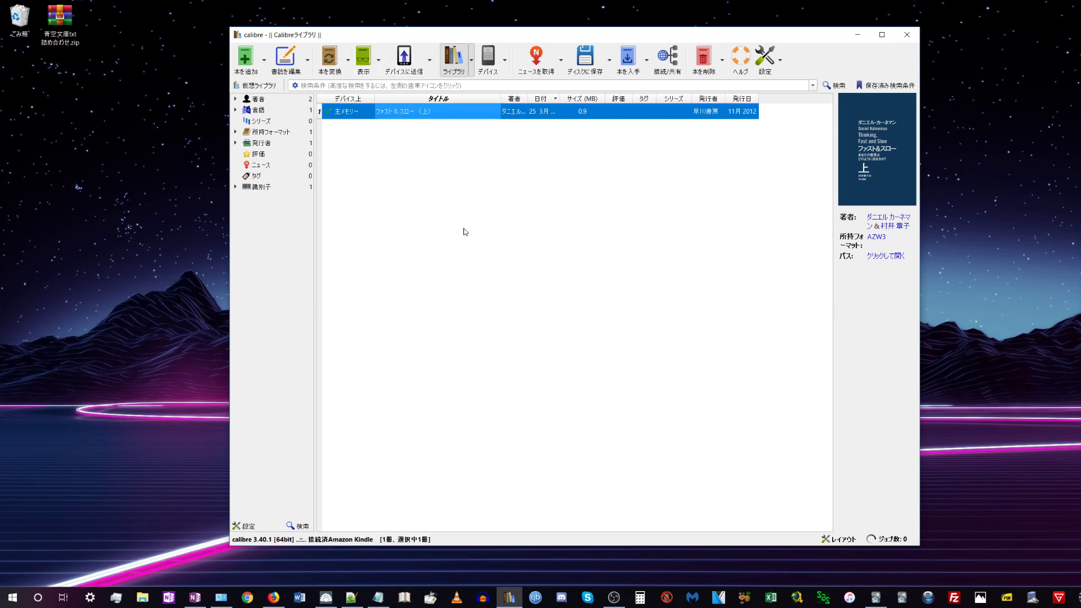
key(super+d)
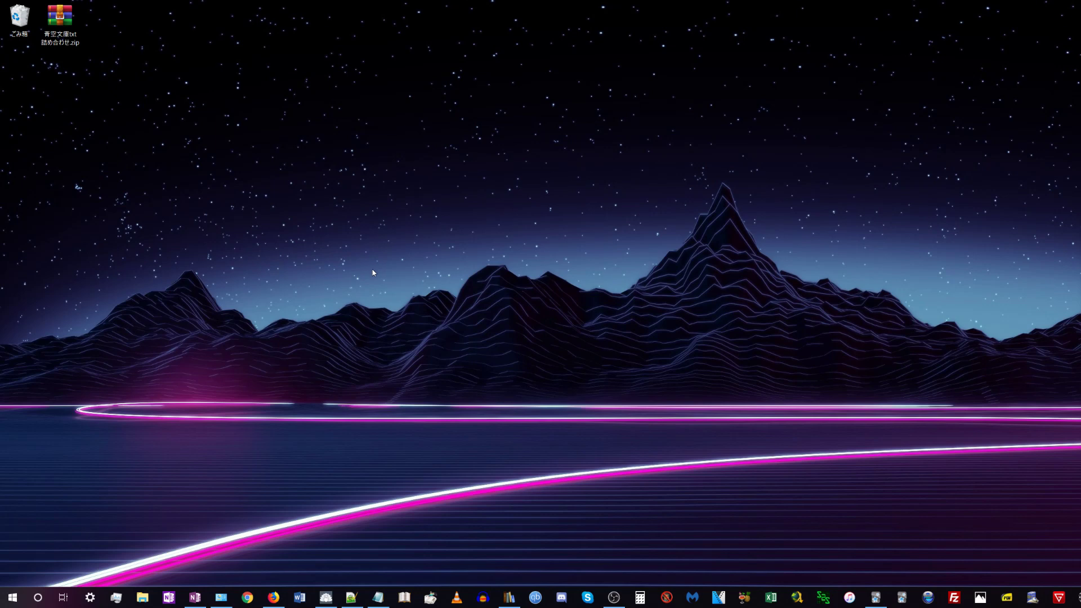
Open 青空文庫txt詰め合わせ.zip from the desktop, enlarge the archive window and enter the 青空文庫txt詰め合わせ folder inside it.
click(72, 32)
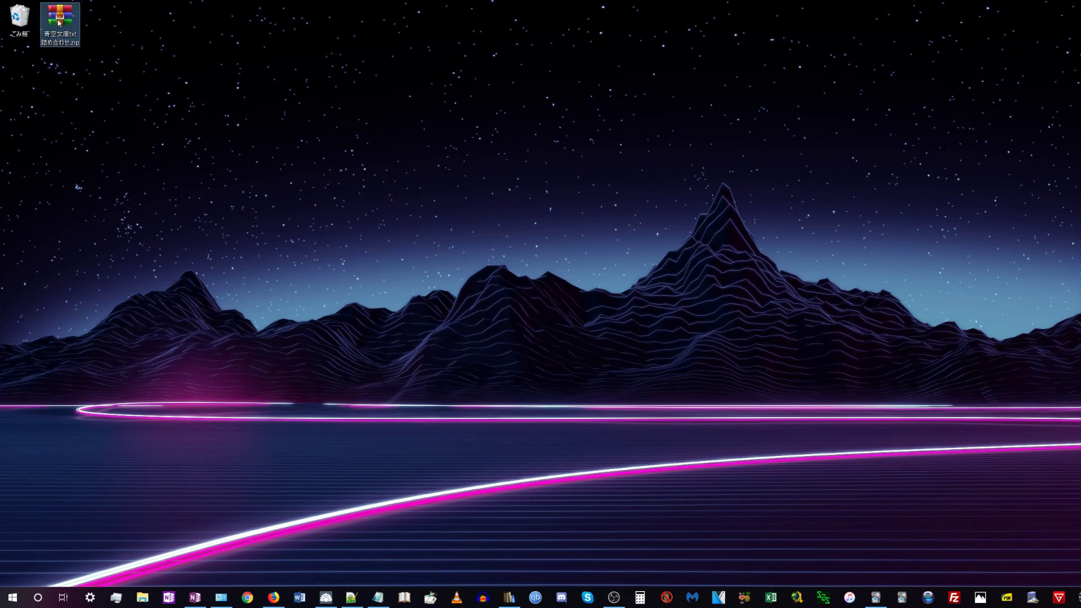
double_click(61, 24)
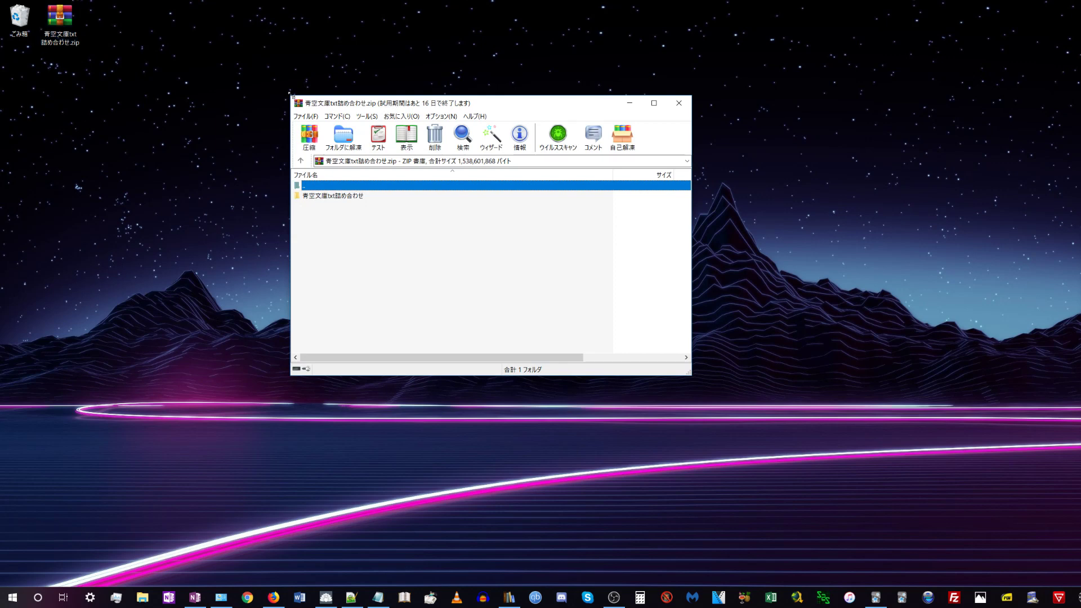
drag(290, 95, 213, 63)
double_click(254, 163)
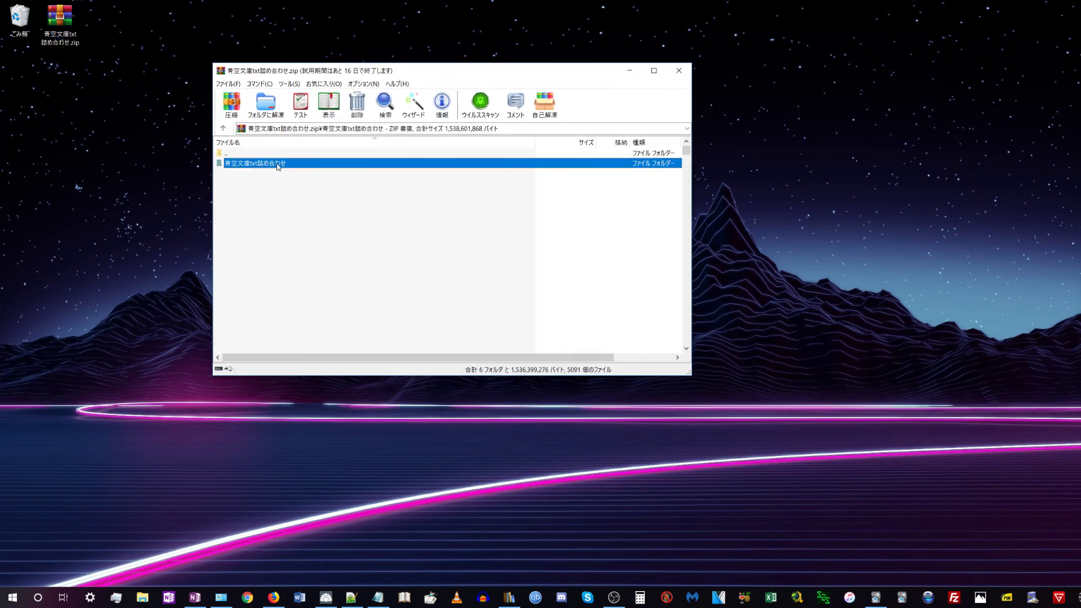
Look through the list of Aozora Bunko text files in the archive folder, examining the available titles.
scroll(308, 220, down, 10)
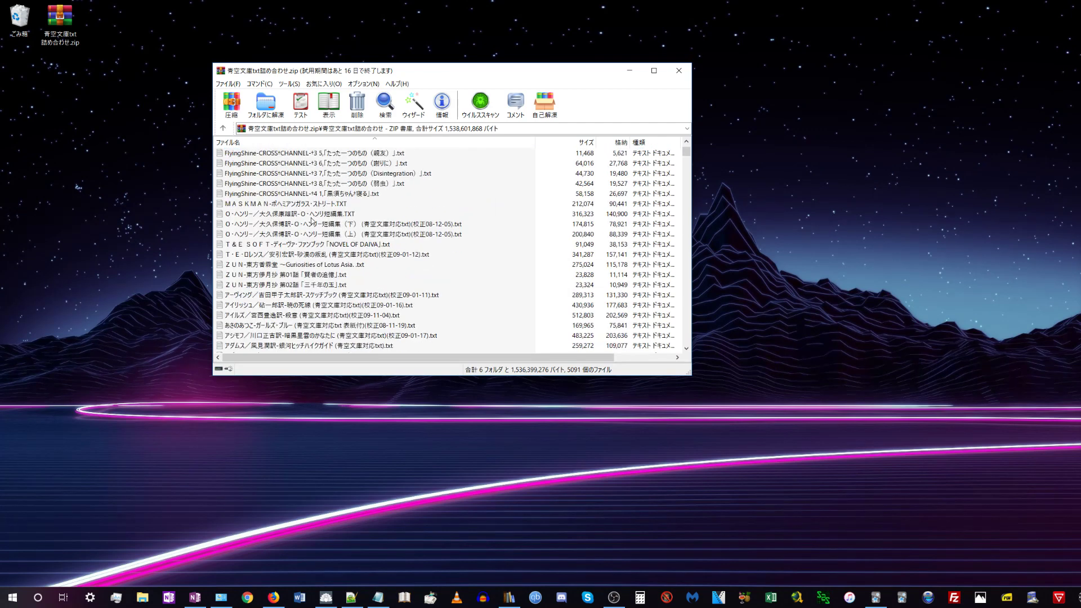
click(405, 215)
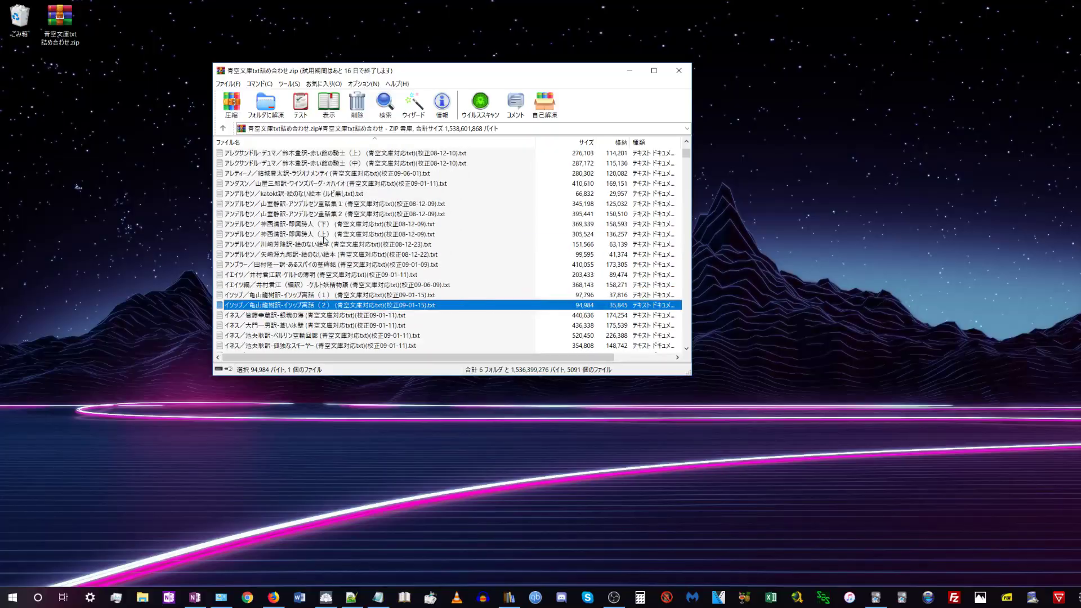
scroll(333, 263, up, 10)
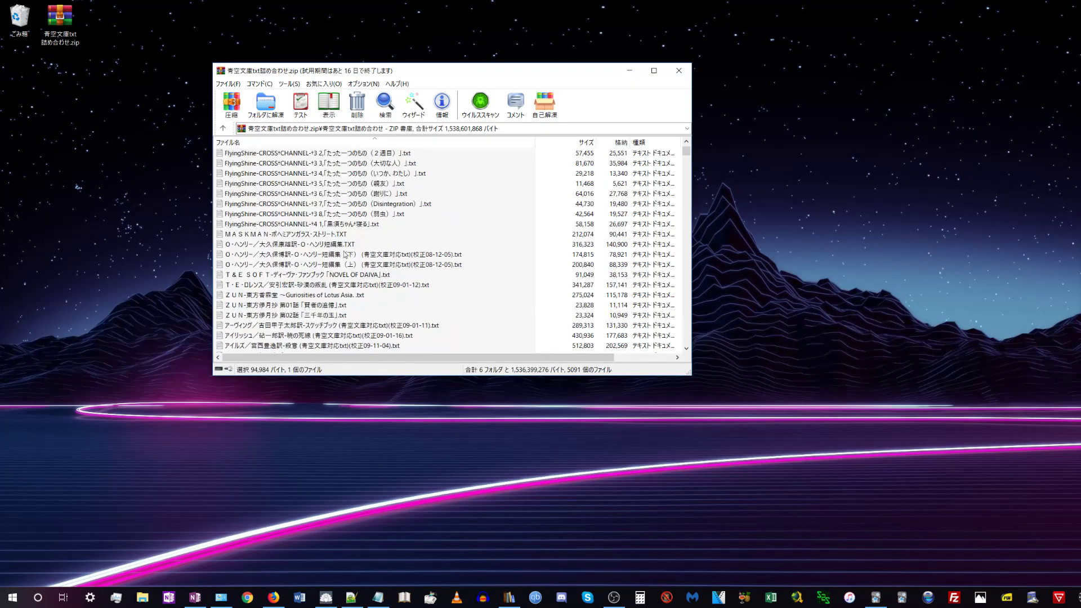
scroll(345, 259, down, 10)
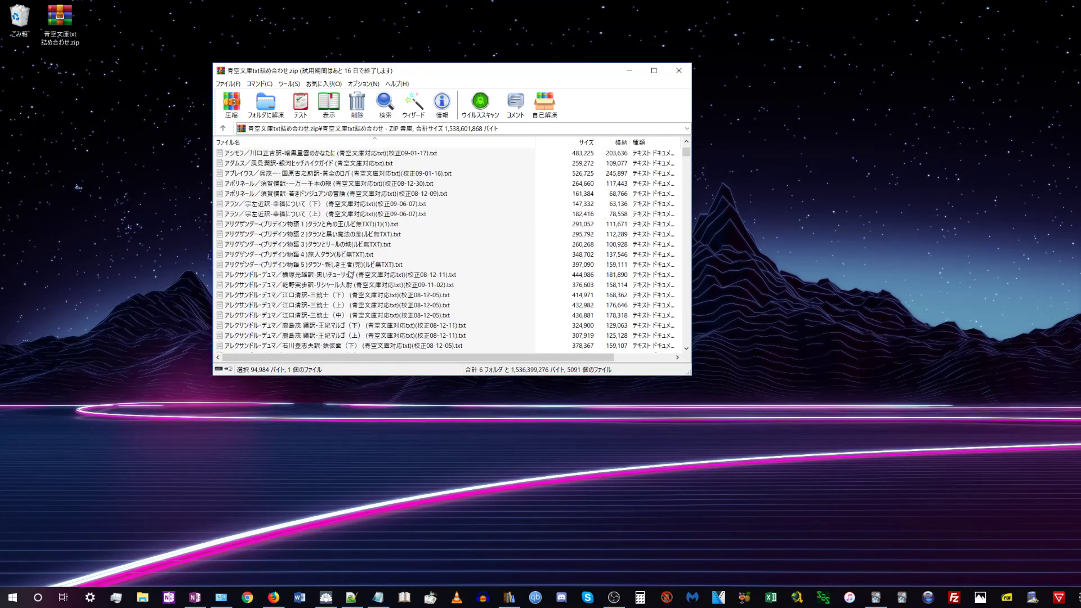
scroll(350, 268, down, 6)
key(alt+Tab)
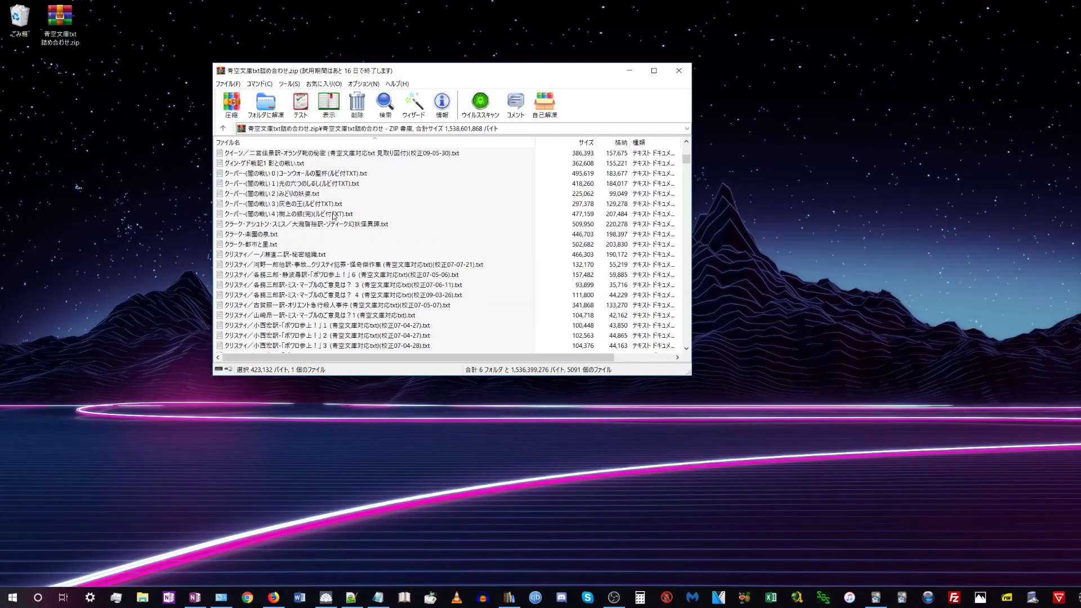
scroll(333, 215, down, 10)
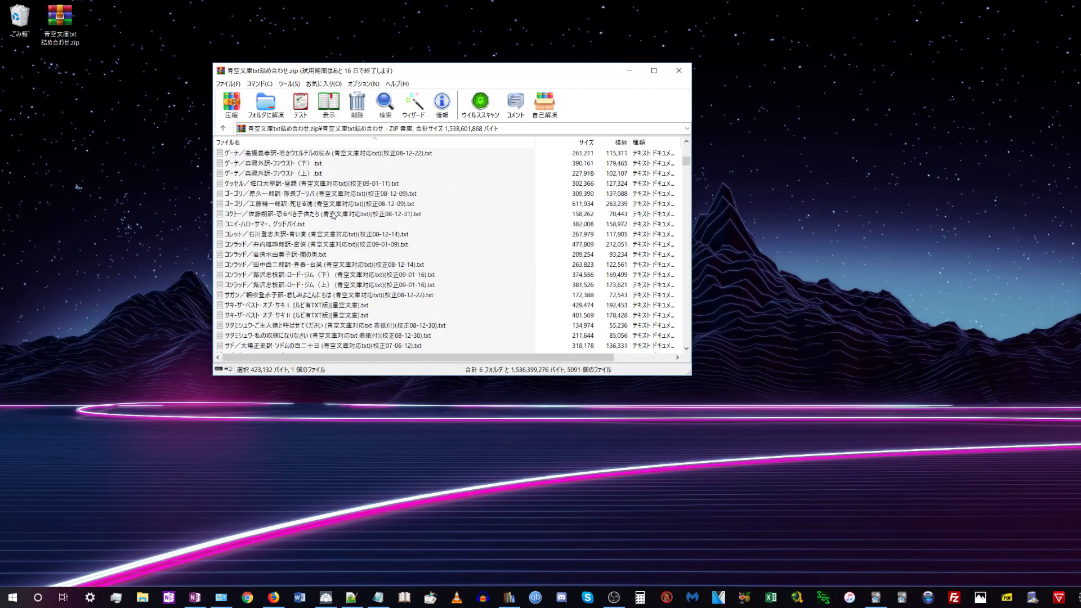
scroll(333, 215, down, 5)
click(345, 215)
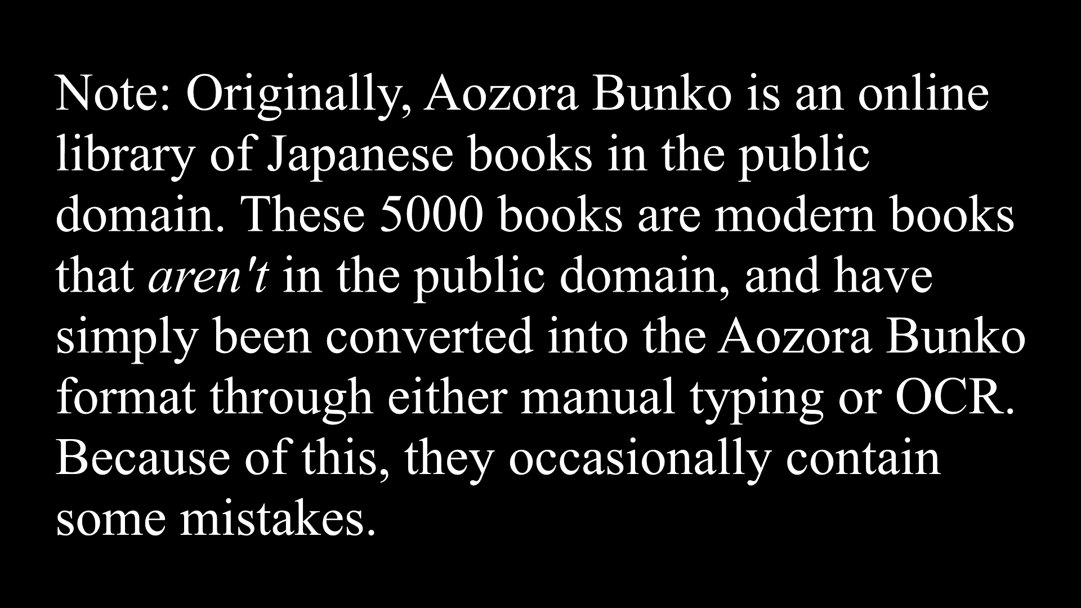
scroll(354, 213, down, 1)
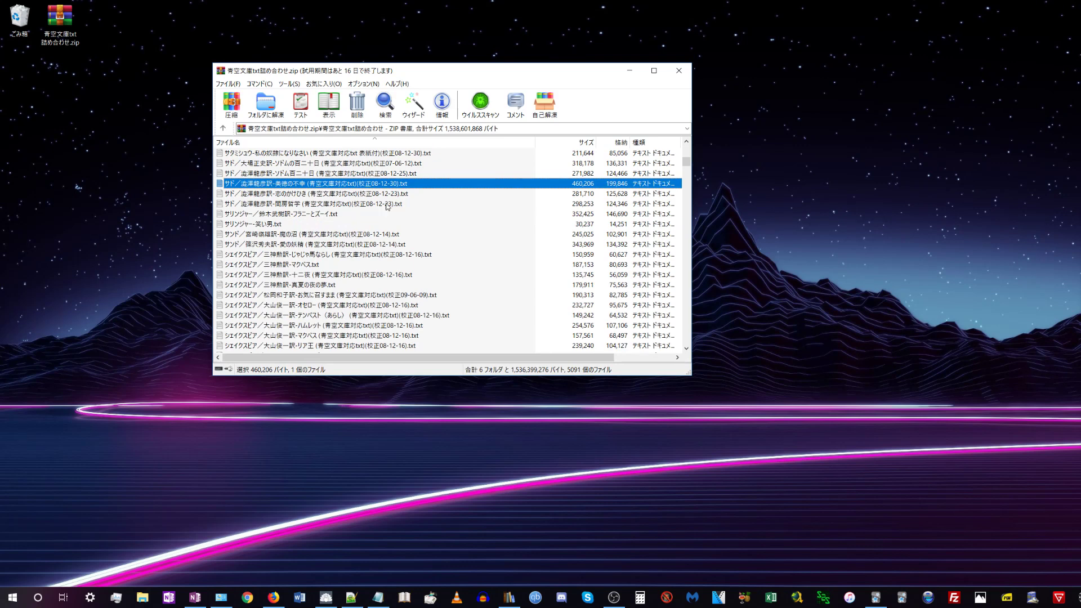
scroll(388, 207, down, 15)
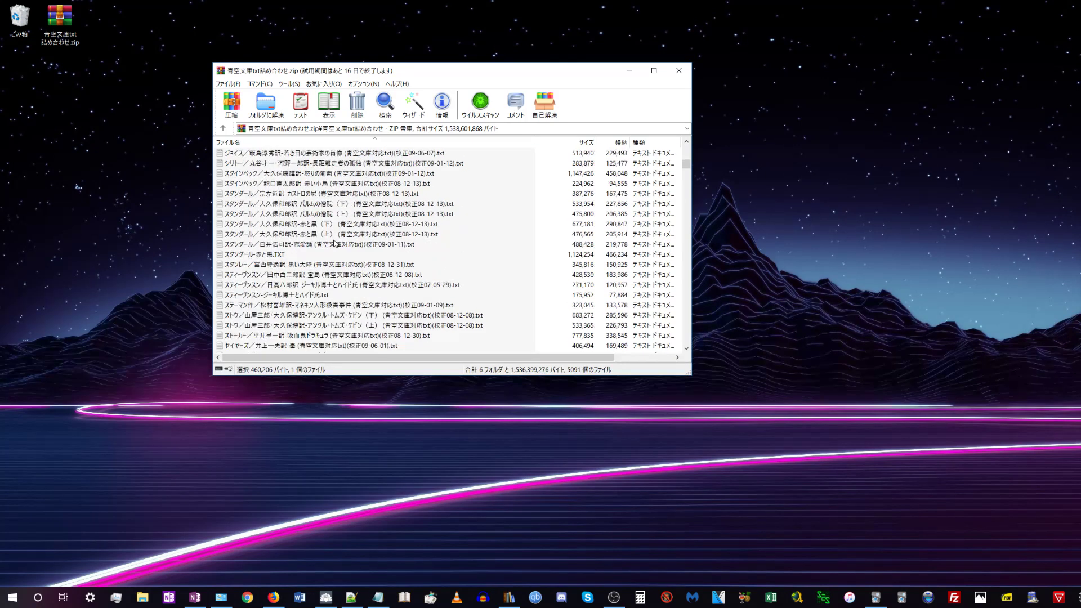
Extract the パルムの僧院(上) text file from the archive to the desktop and read through it in Notepad.
drag(321, 216, 54, 175)
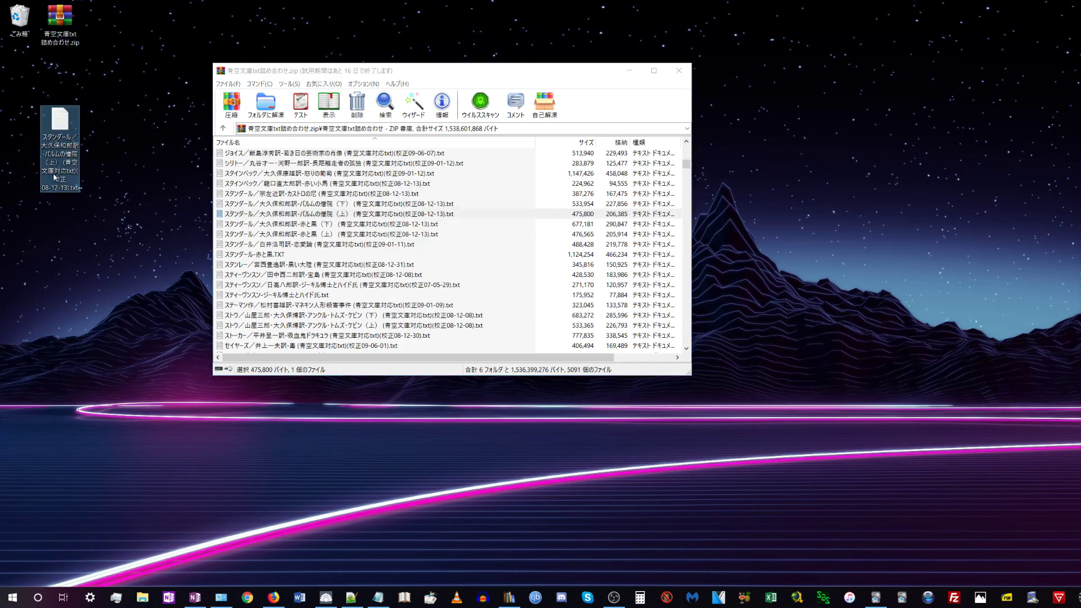
double_click(62, 145)
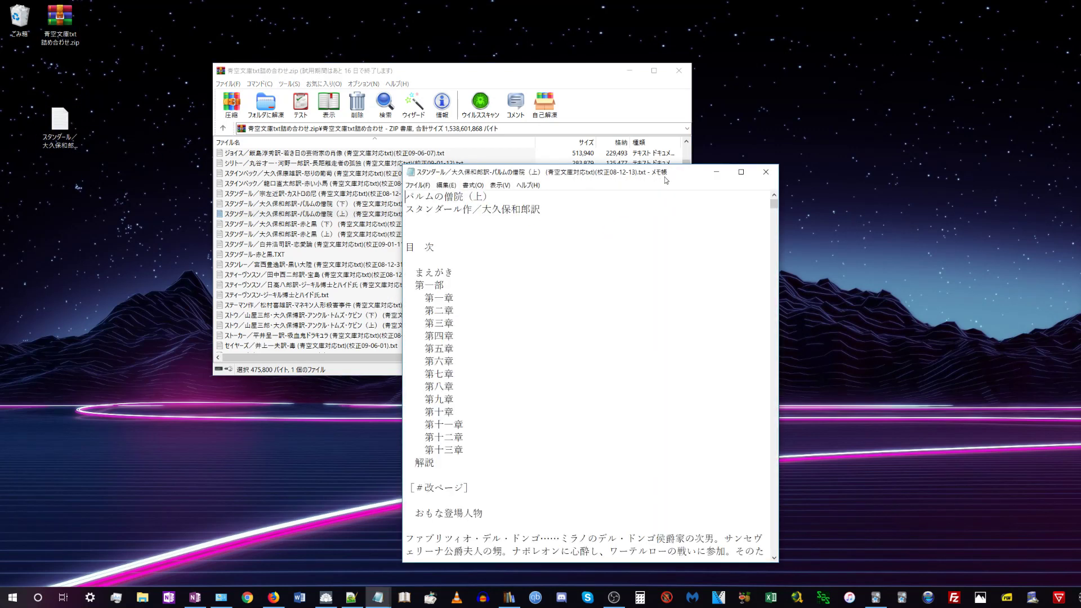
scroll(604, 285, down, 15)
scroll(605, 285, down, 8)
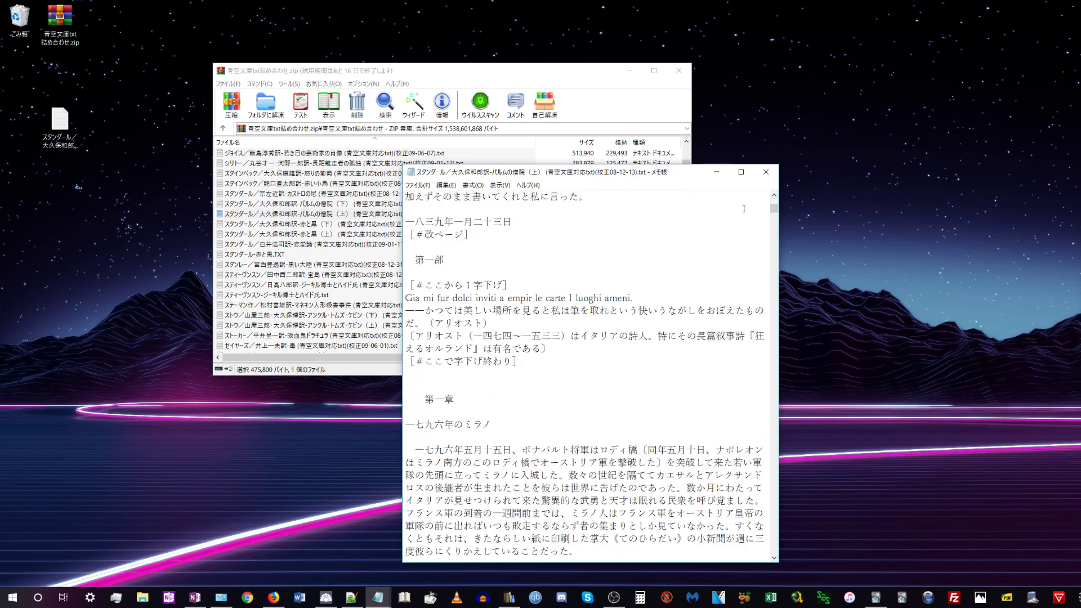
Close Notepad and the archive window, and move the extracted text file's icon further down the desktop.
click(766, 172)
click(680, 70)
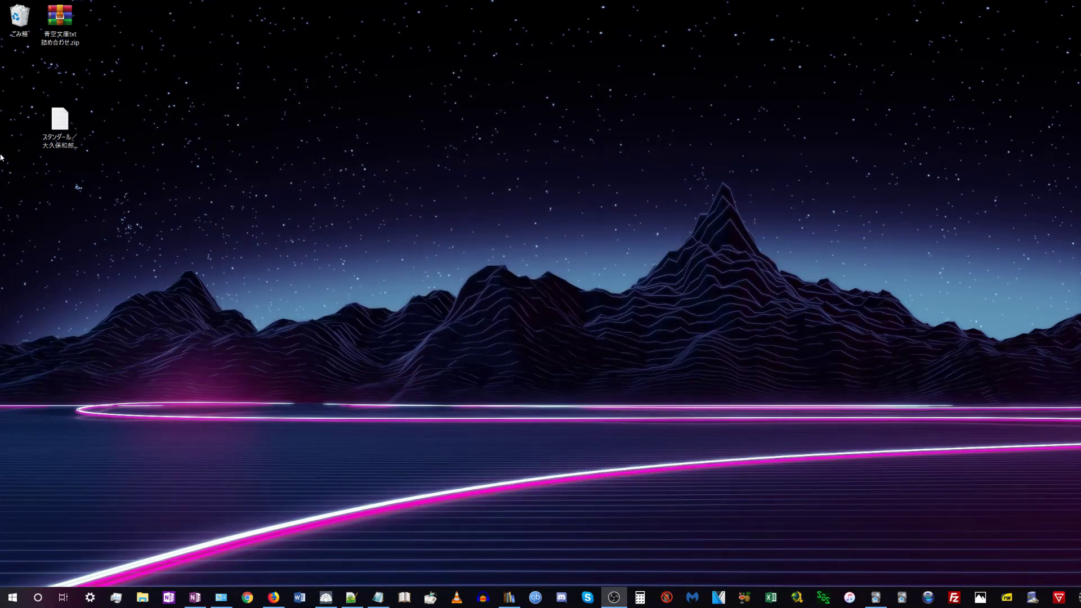
drag(57, 134, 58, 186)
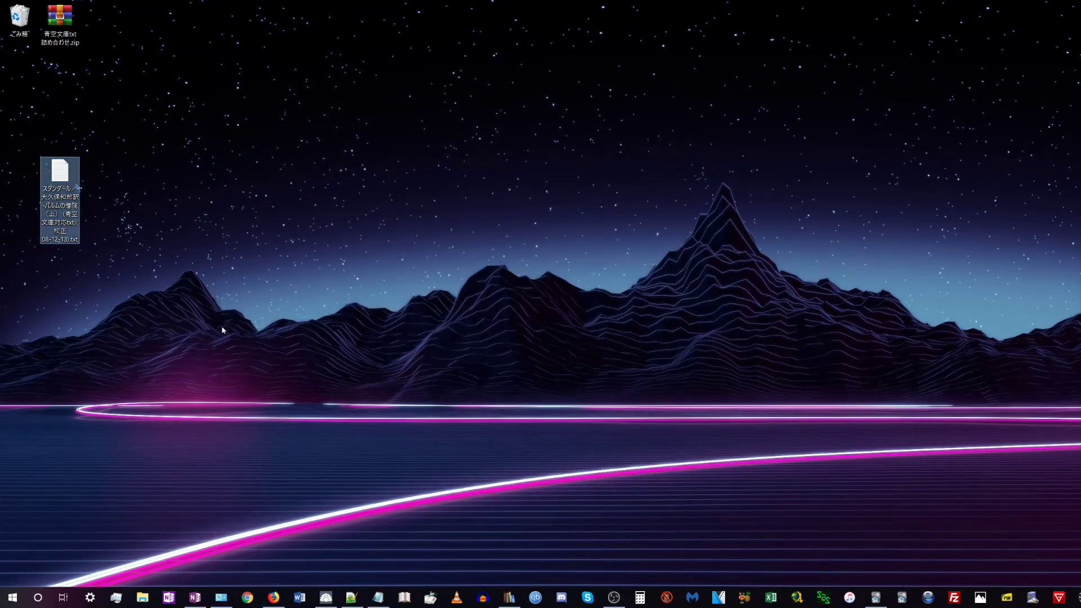
Switch to Firefox, download AozoraEpub3-1.1.0b46.zip from the uploader page and open it with WinRAR.
click(214, 241)
click(276, 596)
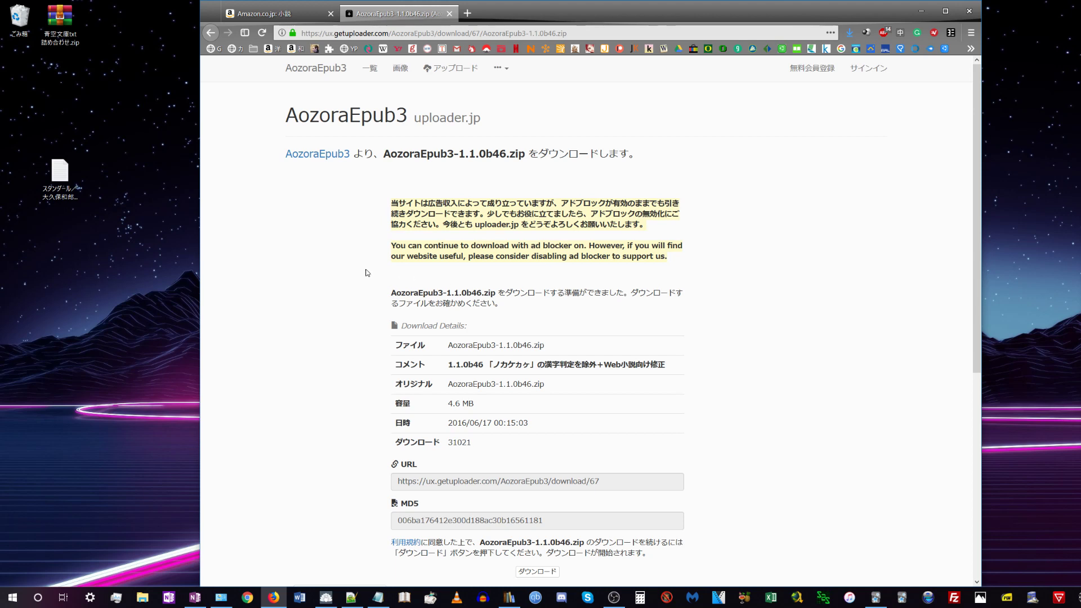
click(51, 197)
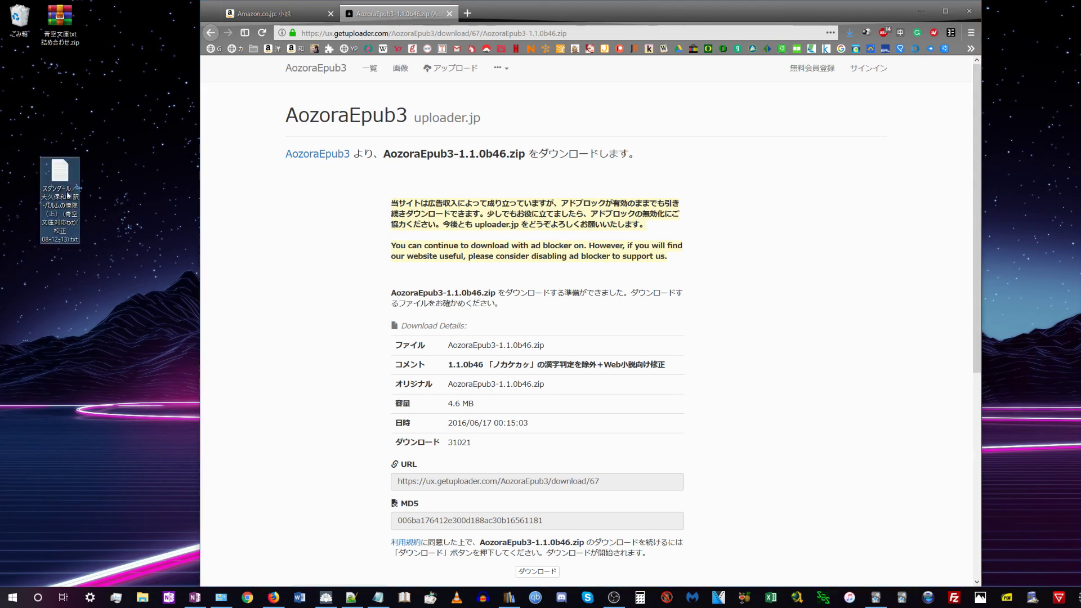
click(310, 236)
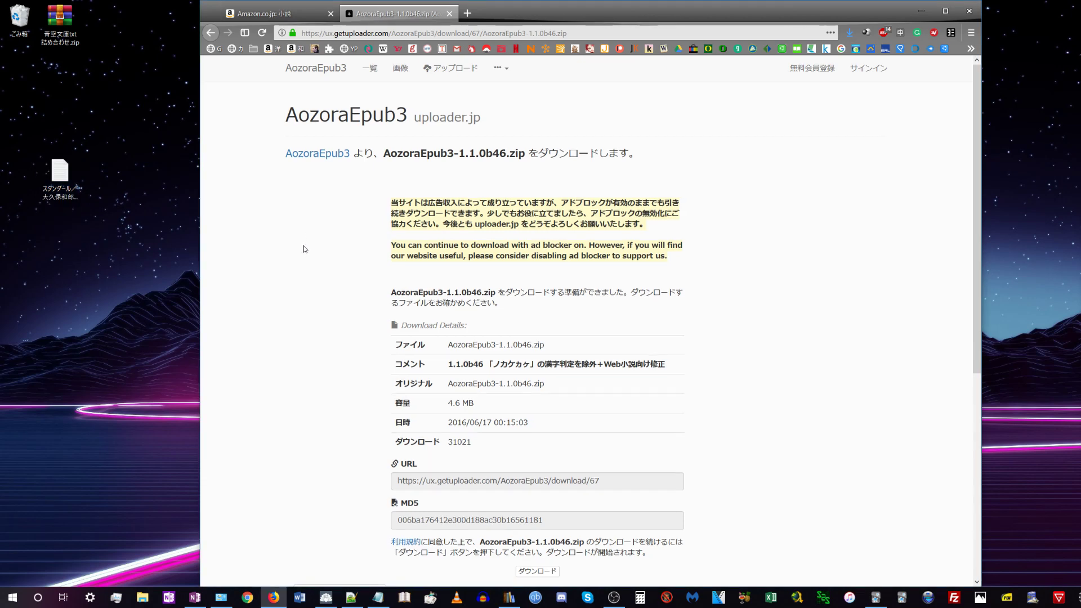
scroll(302, 249, down, 3)
scroll(303, 249, up, 3)
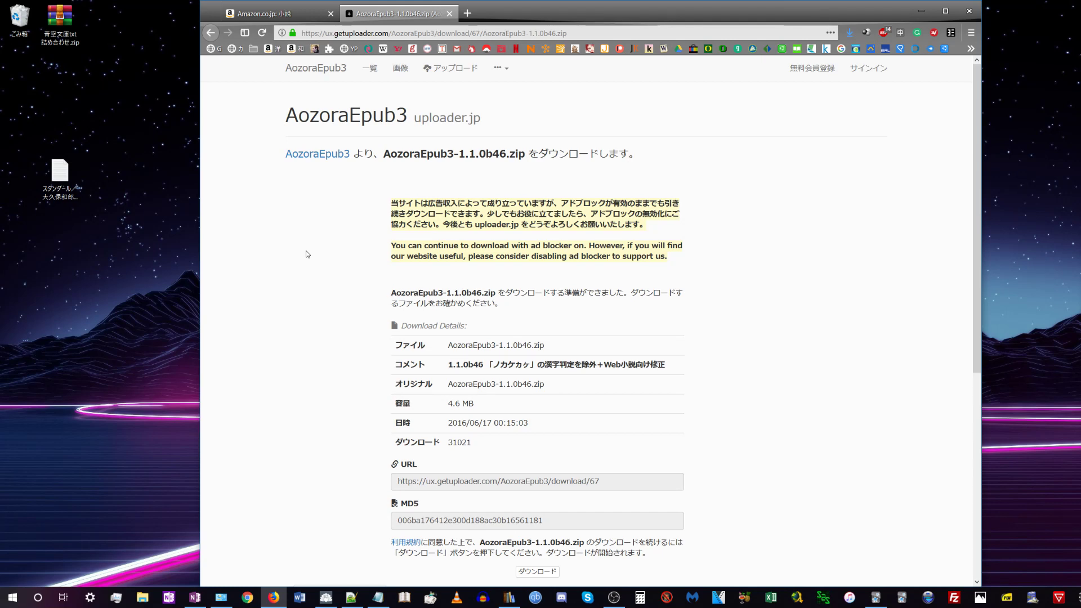
scroll(314, 258, down, 5)
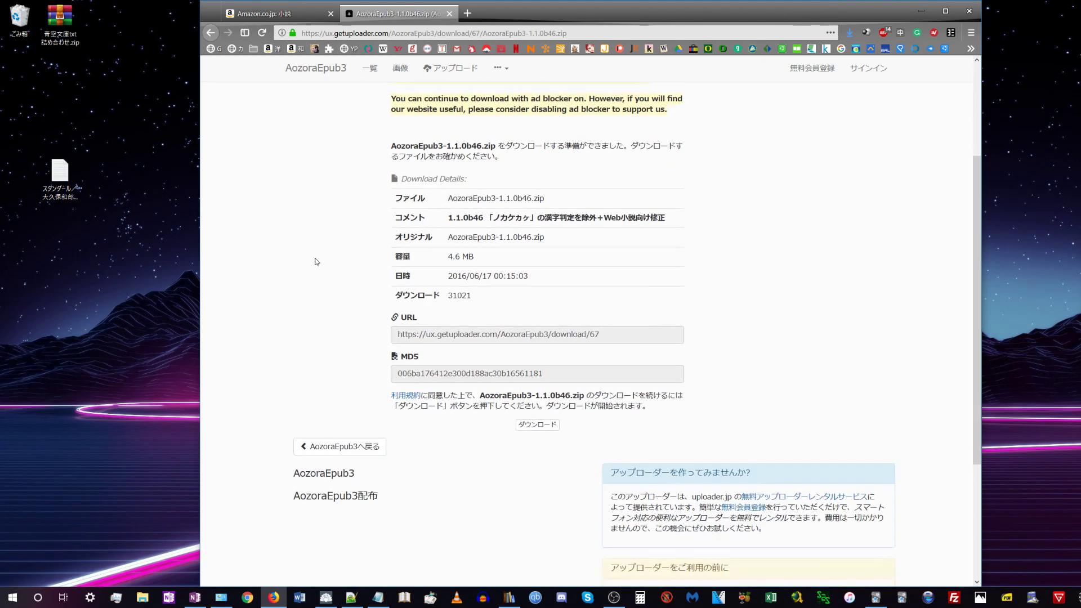
scroll(321, 264, up, 3)
click(540, 407)
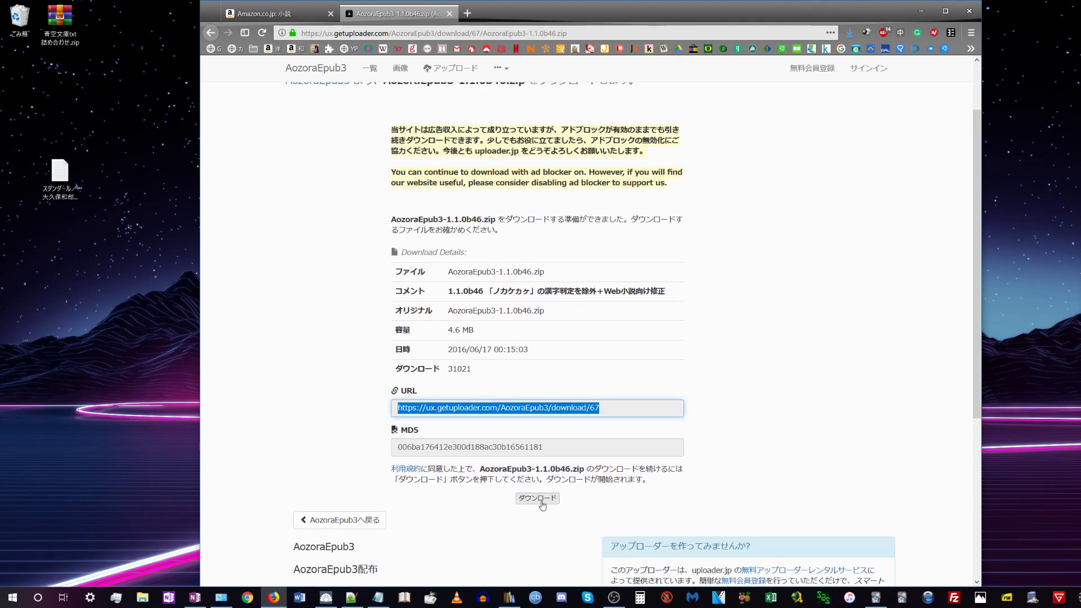
click(538, 499)
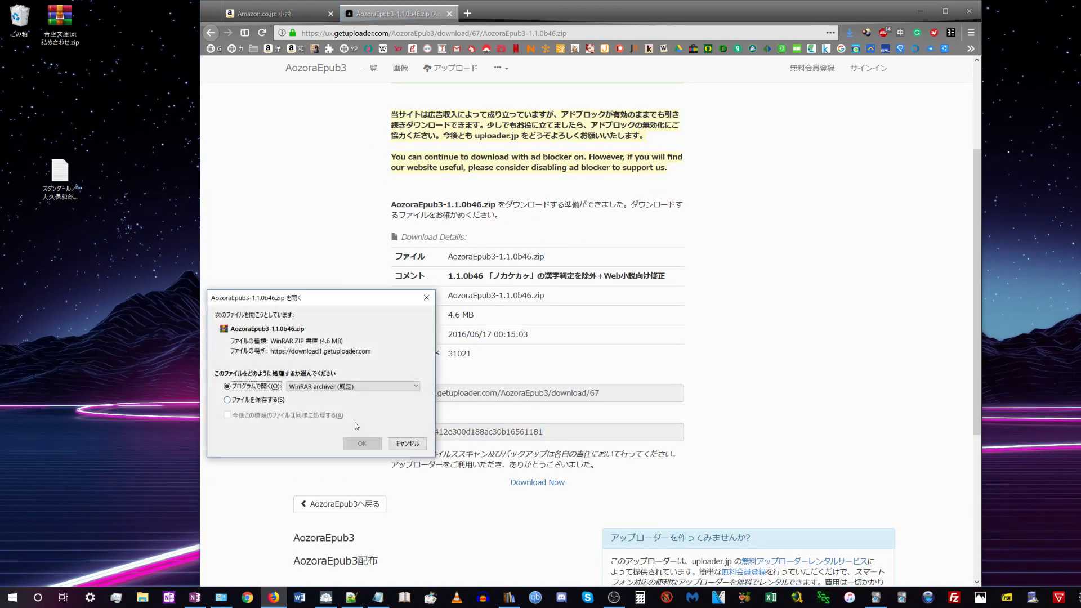
click(361, 444)
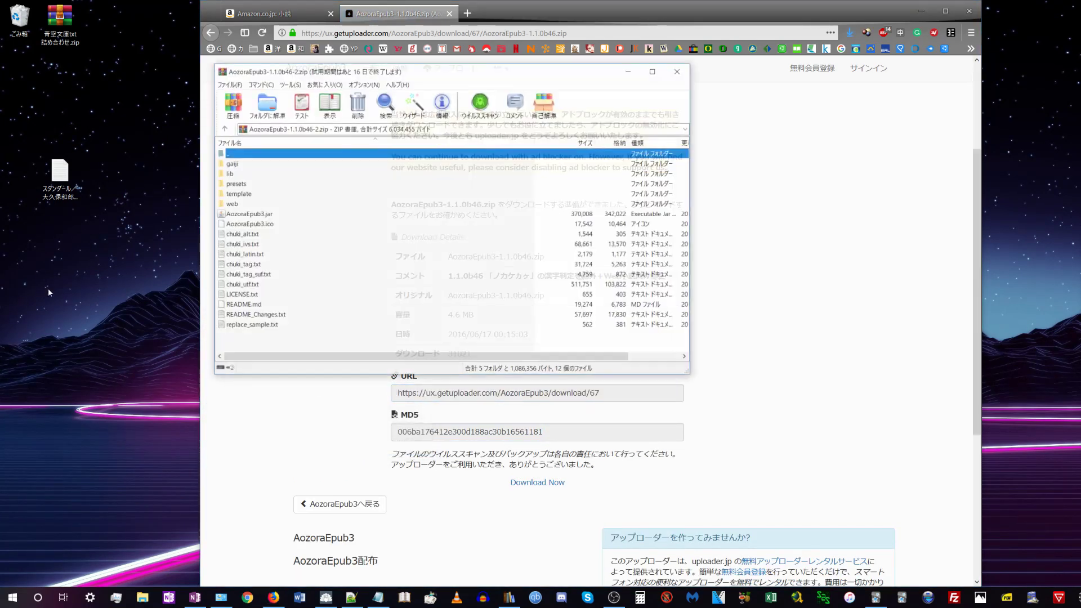
Create a new folder named convert on the desktop.
right_click(82, 298)
mouse_move(186, 402)
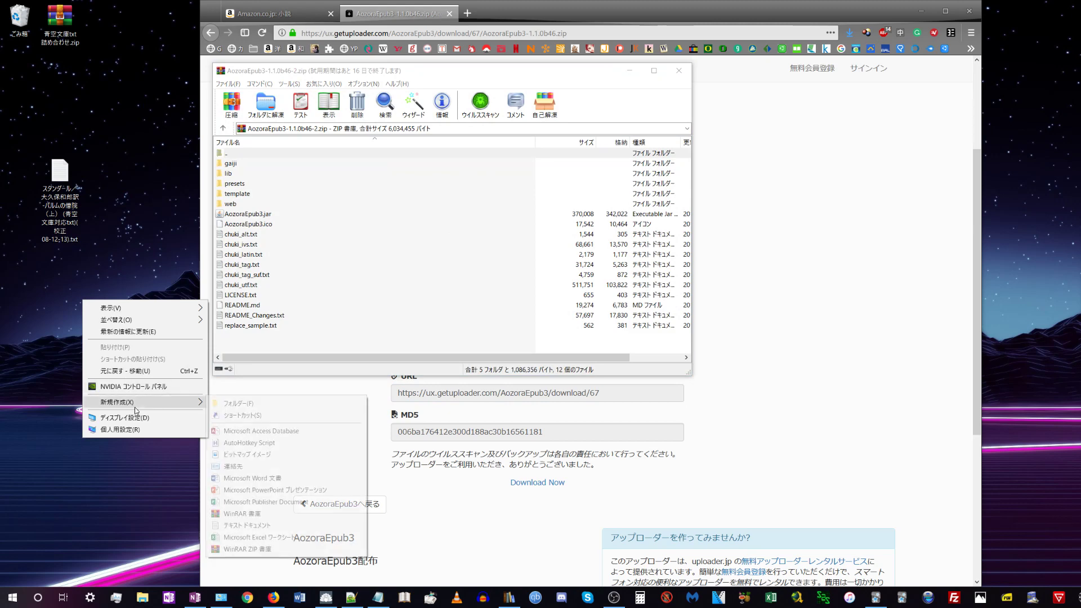
click(227, 405)
text(convert)
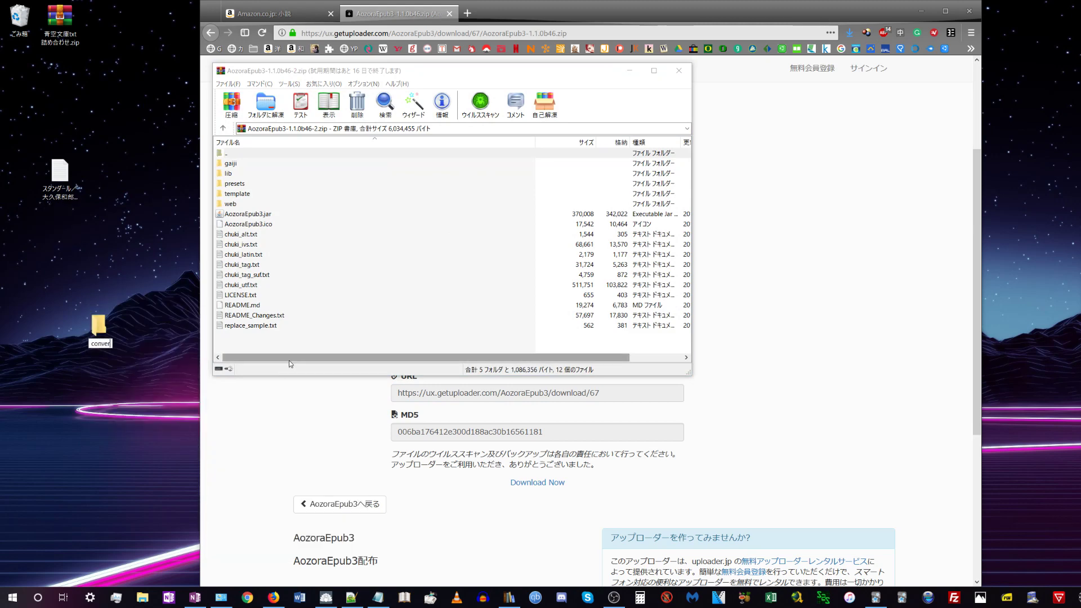
key(Return)
Extract all files of the AozoraEpub3 archive into the convert folder, close the archive and minimise the browser.
click(289, 184)
key(ctrl+a)
drag(288, 181, 99, 330)
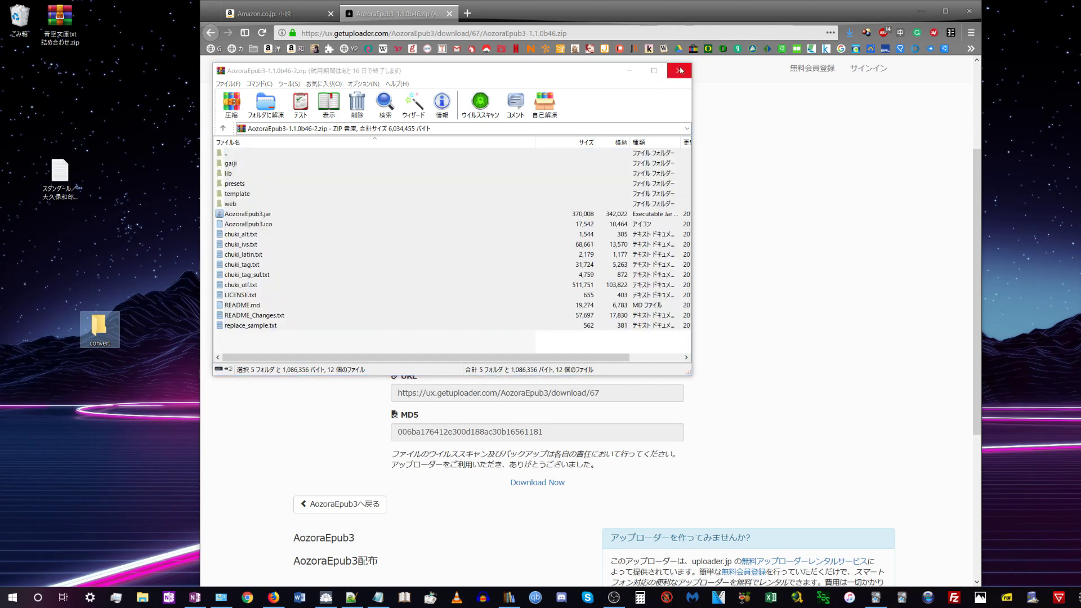
click(680, 69)
click(922, 11)
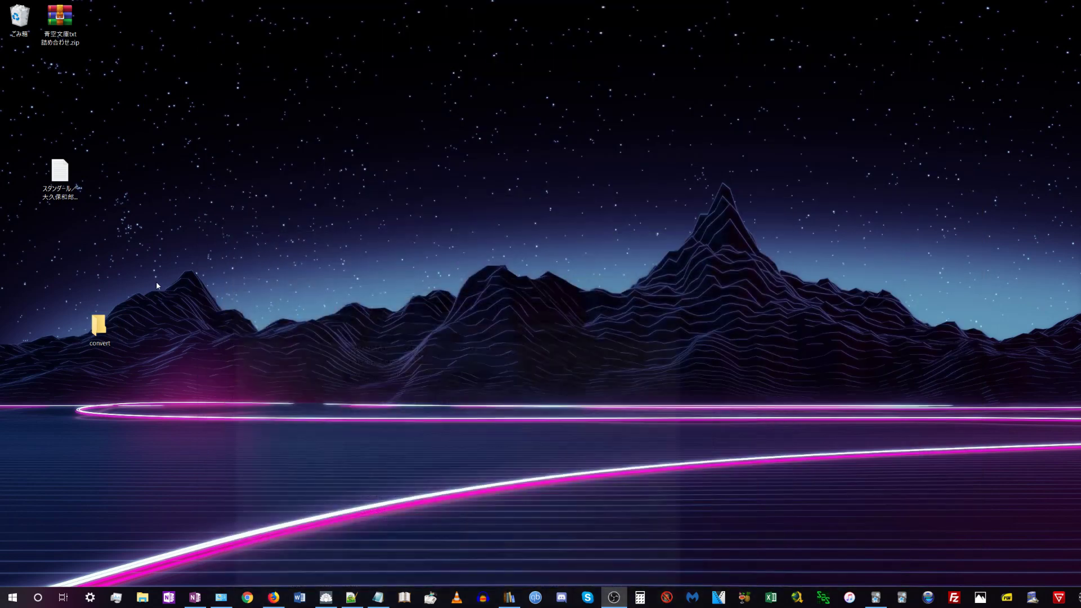
Launch AozoraEpub3.jar from the convert folder, minimise the folder window, and move and widen the converter window.
double_click(94, 327)
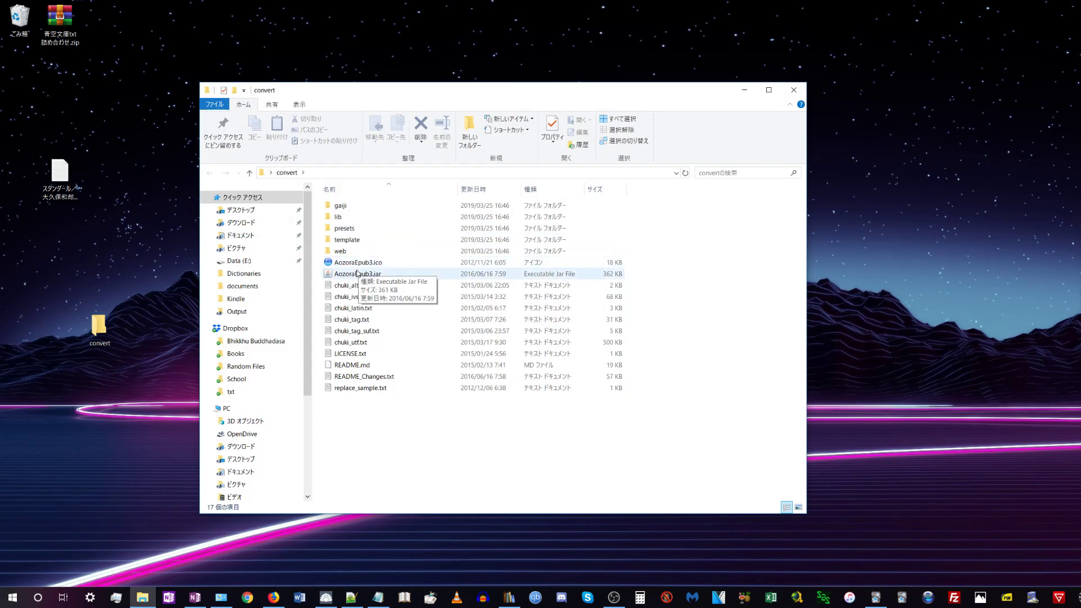
click(357, 274)
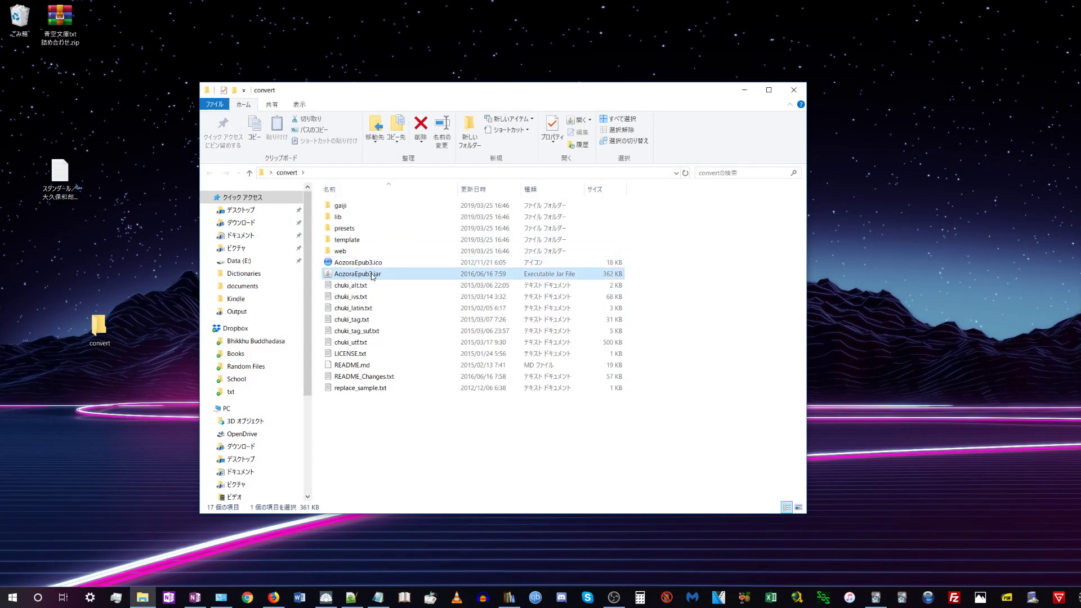
double_click(372, 276)
drag(94, 7, 468, 131)
click(745, 90)
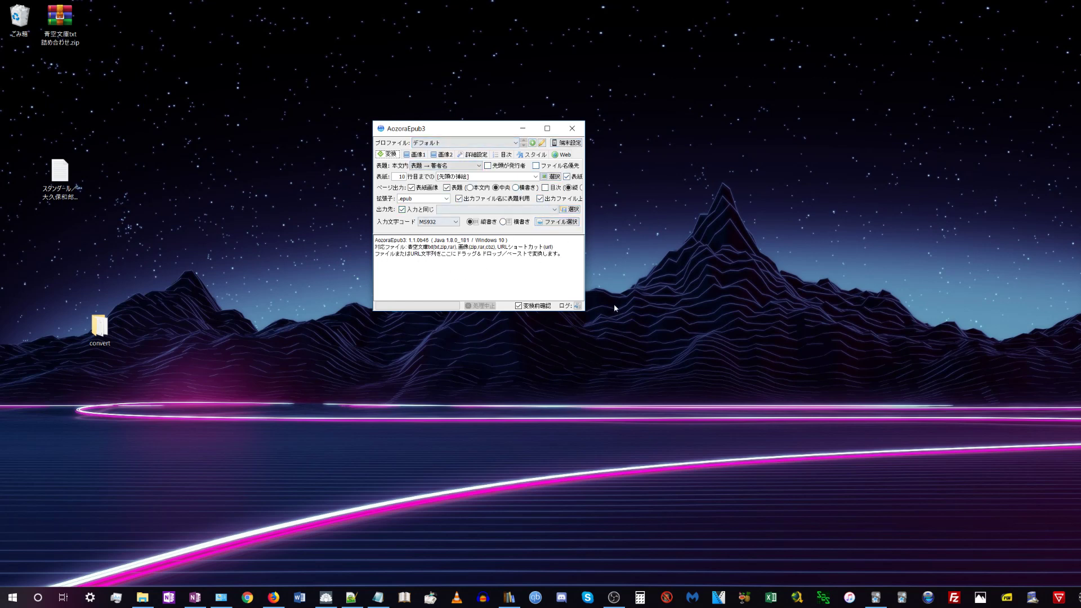
drag(585, 292, 652, 292)
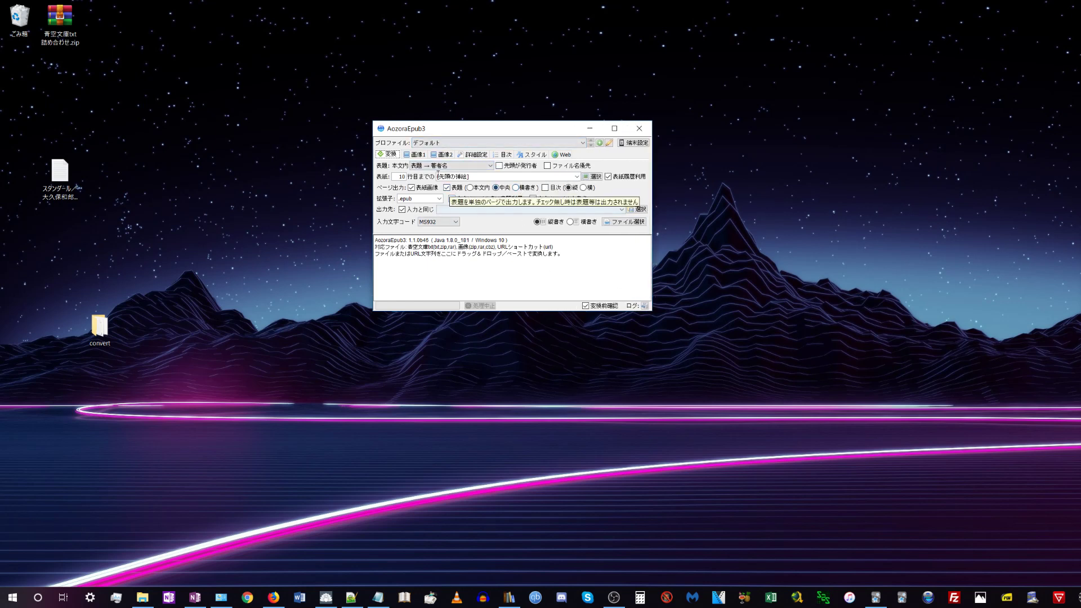
Choose the パルムの僧院(上) text file on the desktop as the file to convert in AozoraEpub3.
click(628, 223)
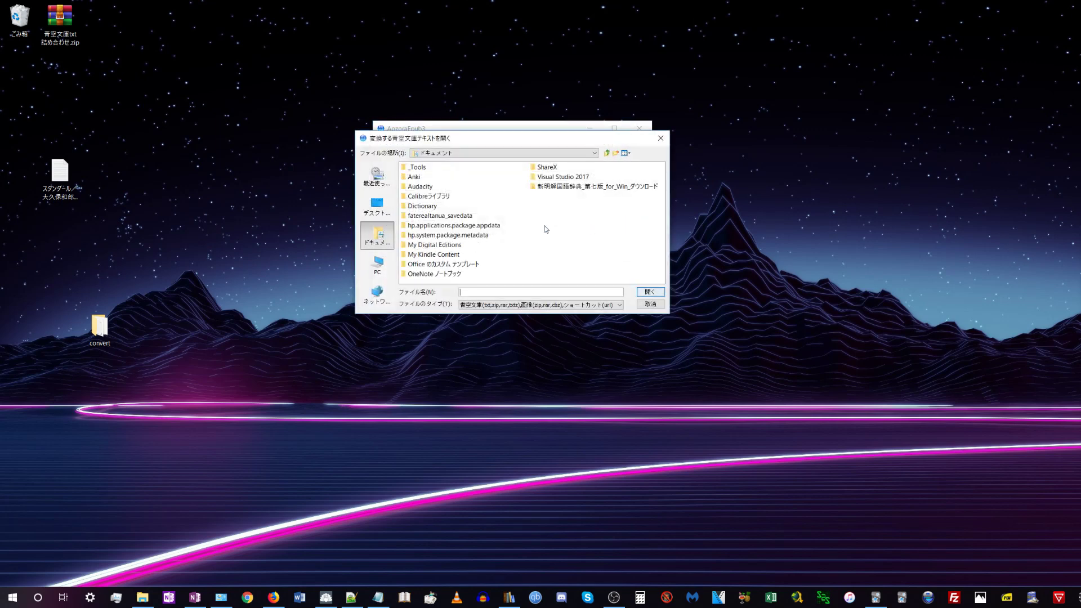
click(425, 254)
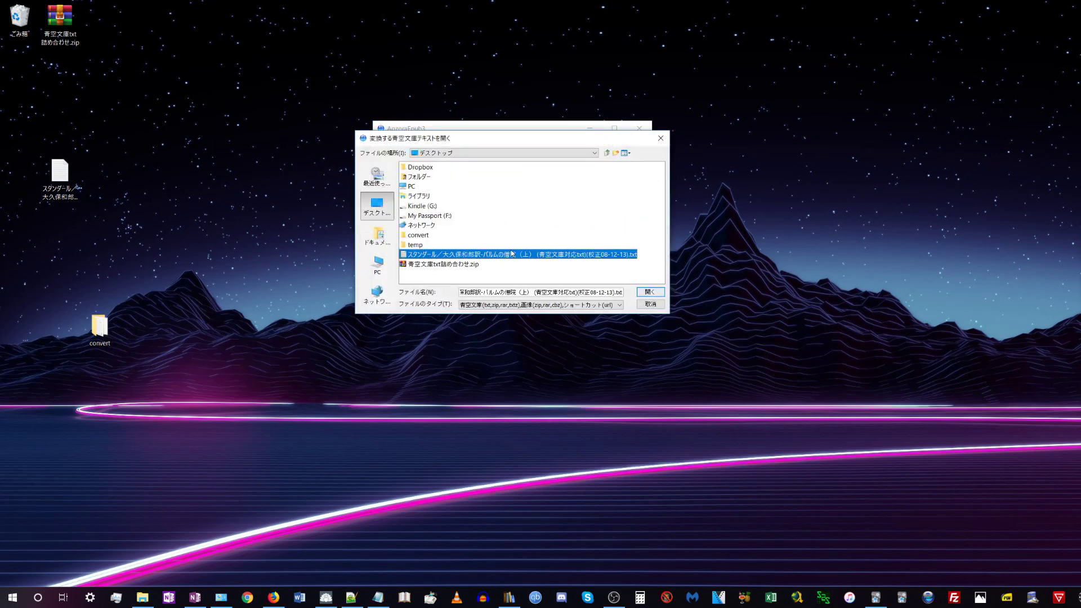
click(493, 259)
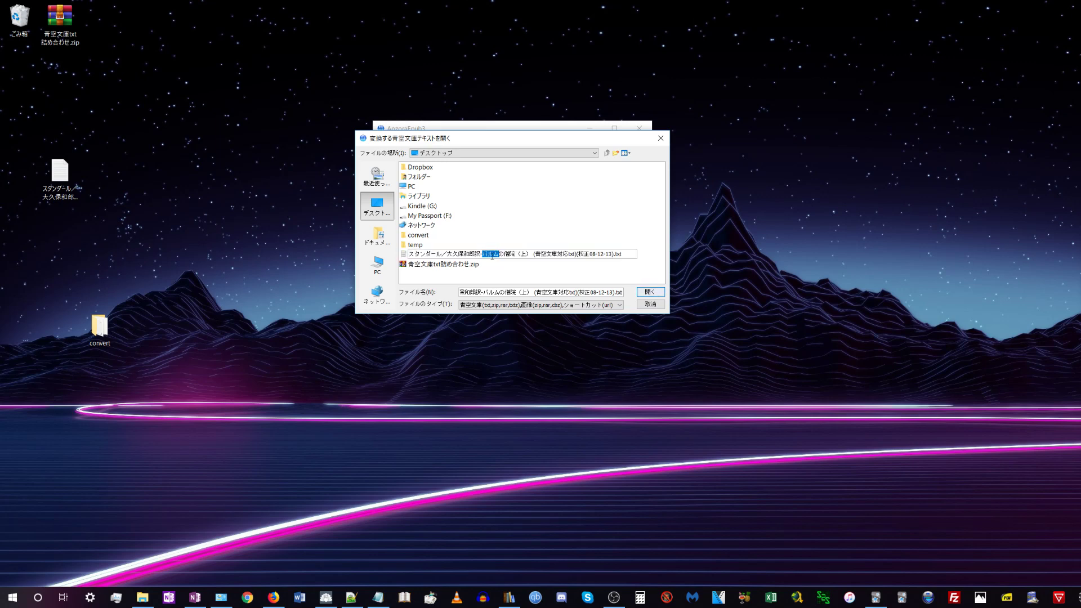
key(Return)
key(Return)
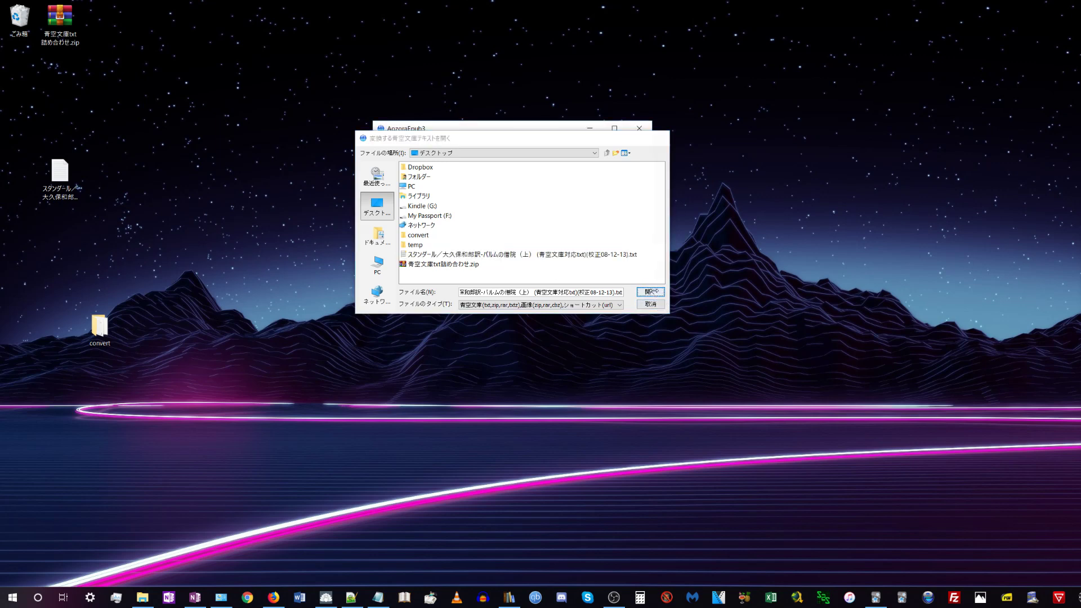
Set the desktop as the output folder and convert the book to EPUB with the detected title and chapters.
click(377, 264)
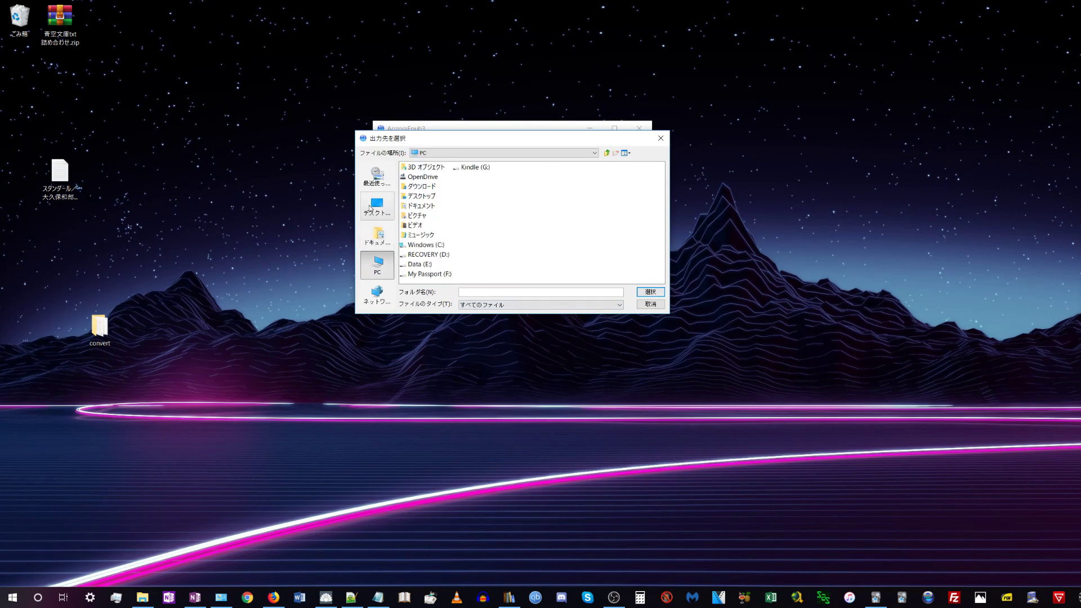
click(377, 207)
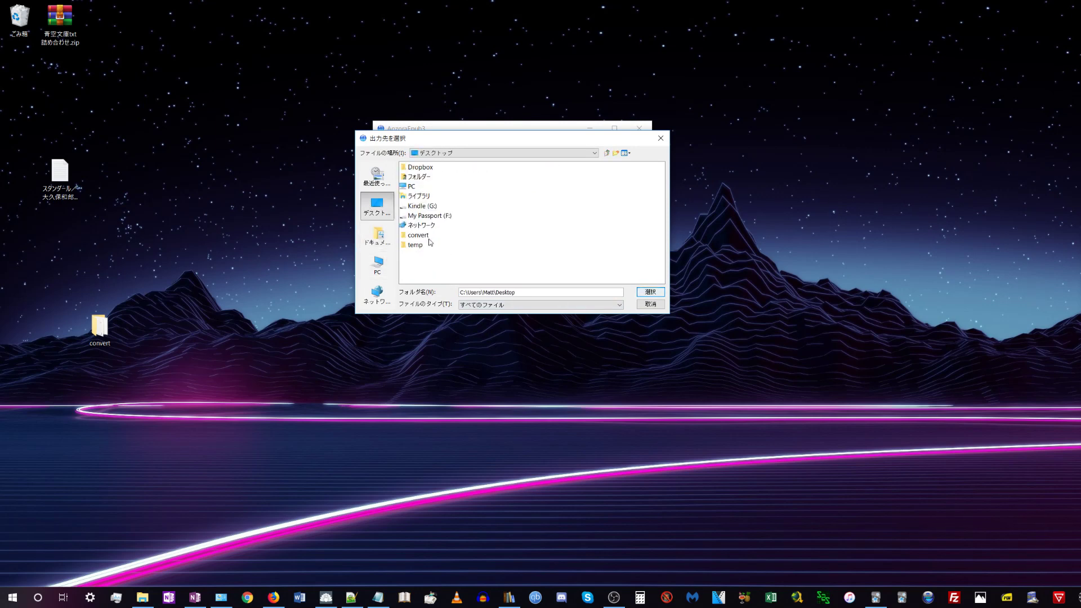
click(650, 292)
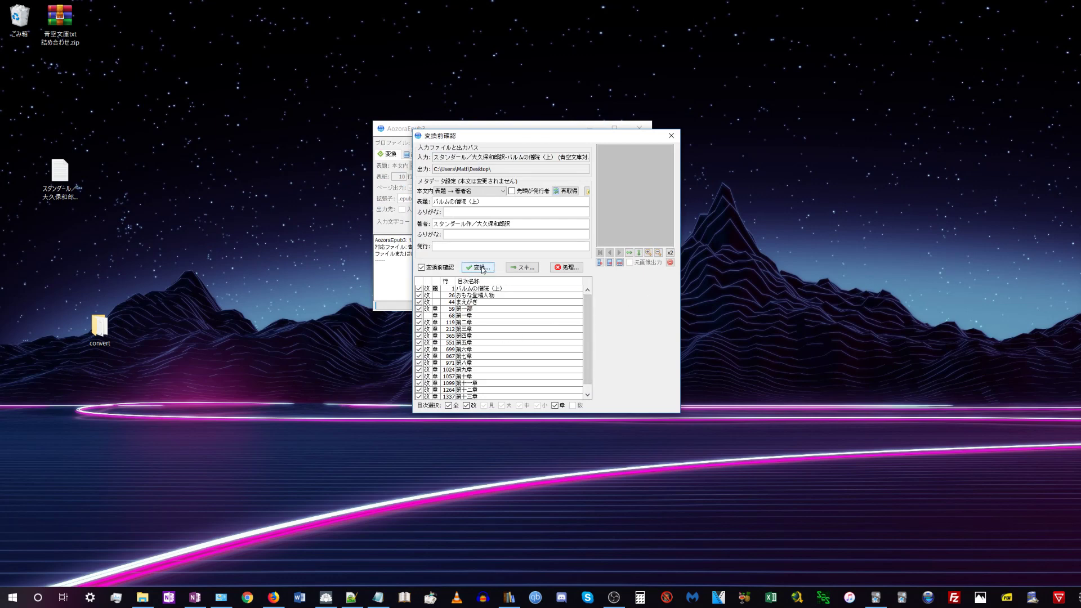
click(479, 268)
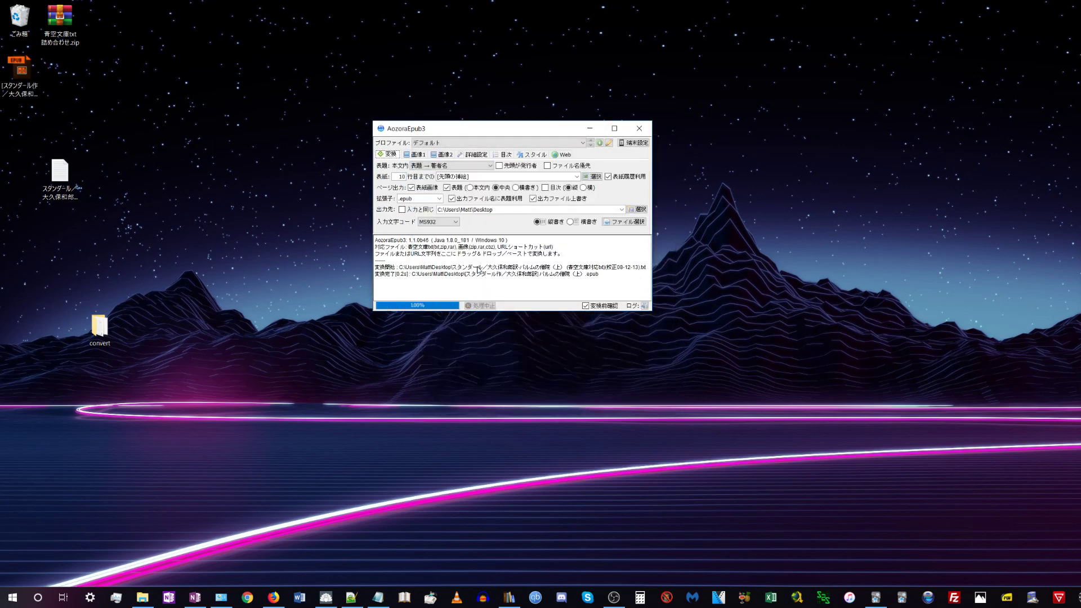
Place the new EPUB file beside the text file on the desktop and close AozoraEpub3.
drag(25, 88, 108, 184)
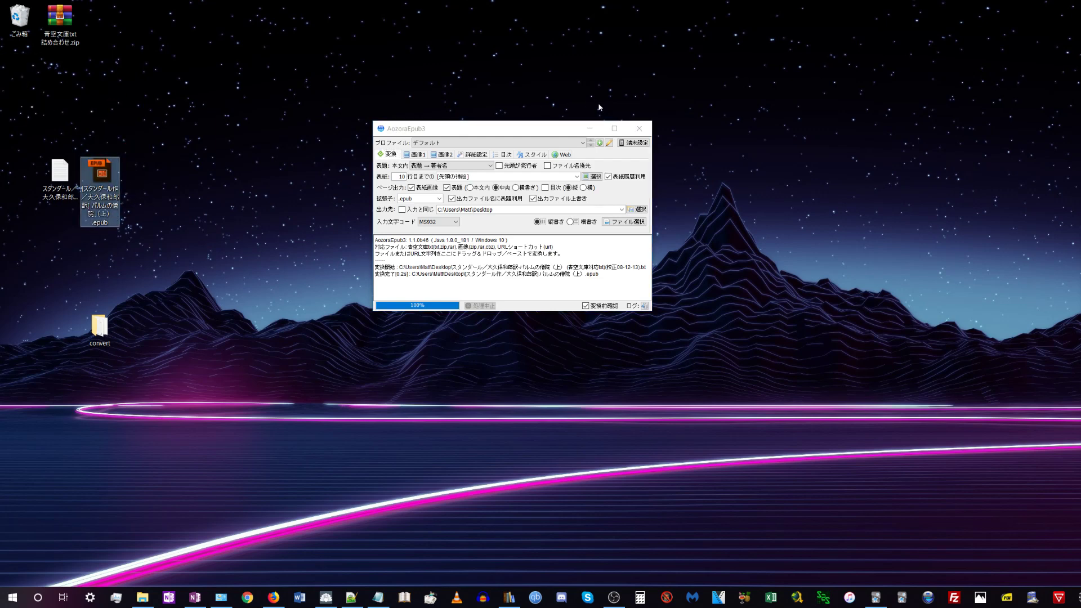
click(639, 130)
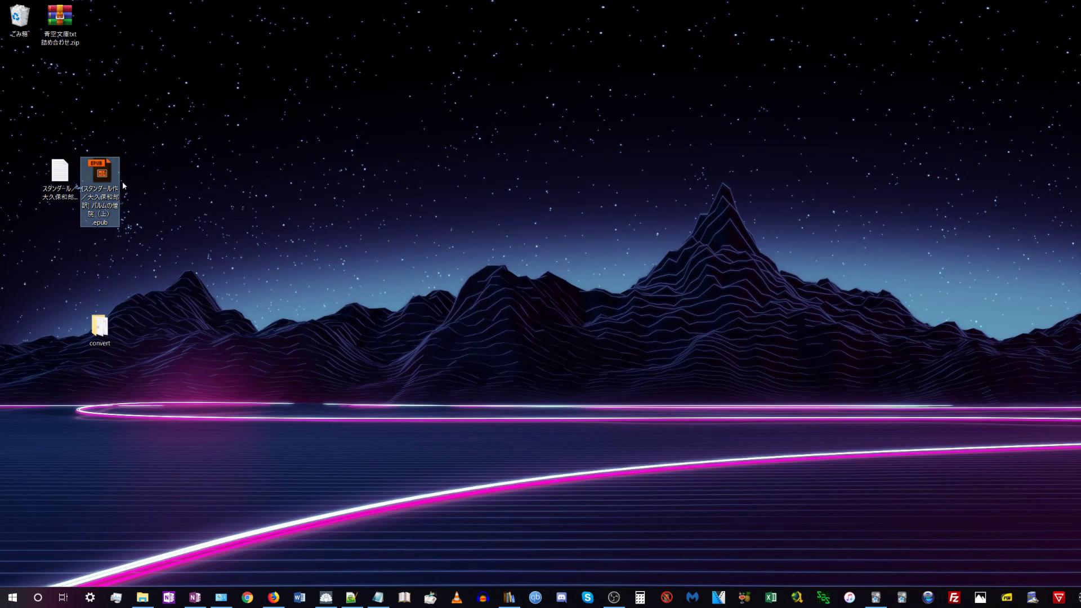
click(126, 212)
click(115, 213)
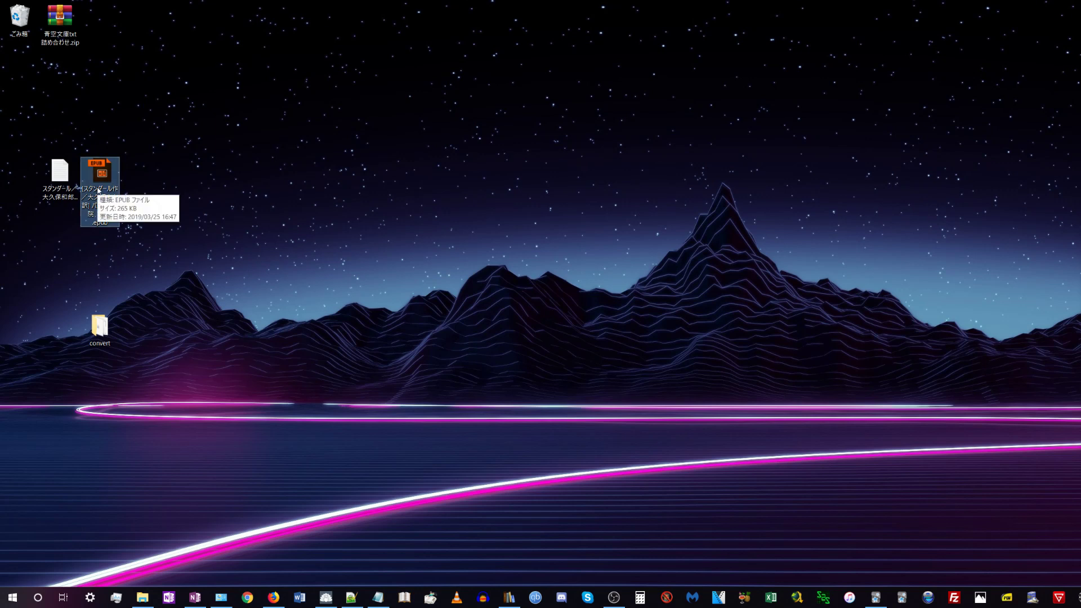
mouse_move(100, 191)
mouse_down()
mouse_move(100, 221)
mouse_move(104, 173)
mouse_up()
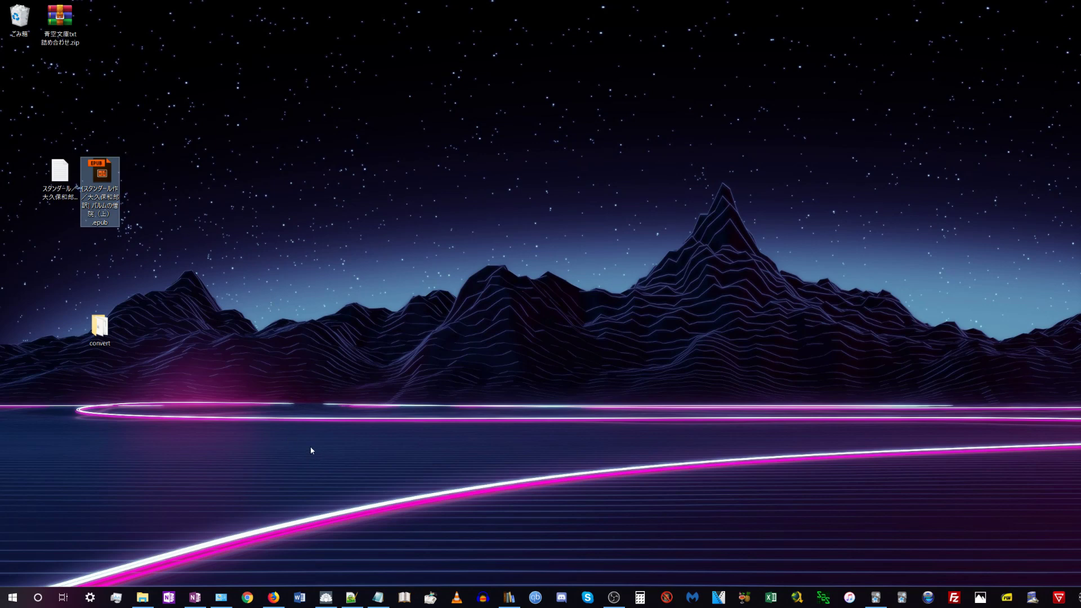
Copy the Kindle Previewer link from the Notepad link list and minimise Notepad.
click(378, 597)
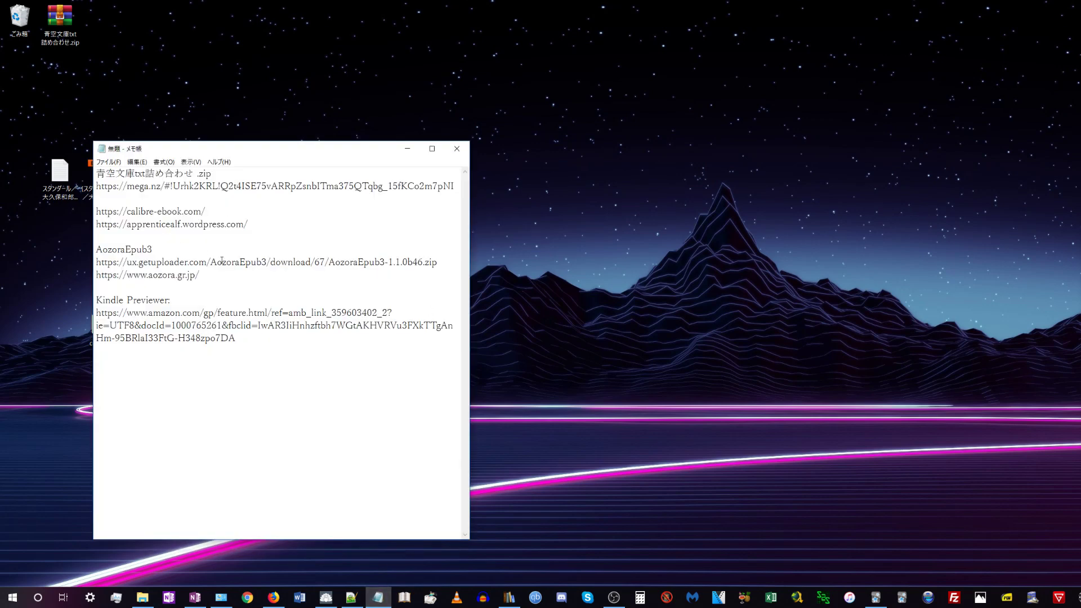
drag(279, 339, 55, 313)
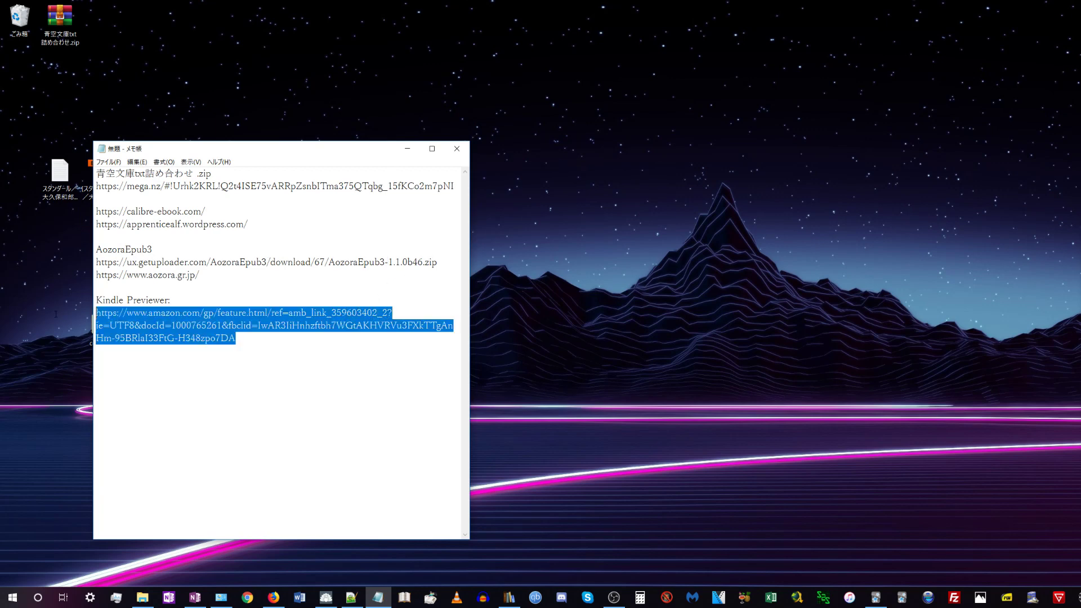
click(407, 149)
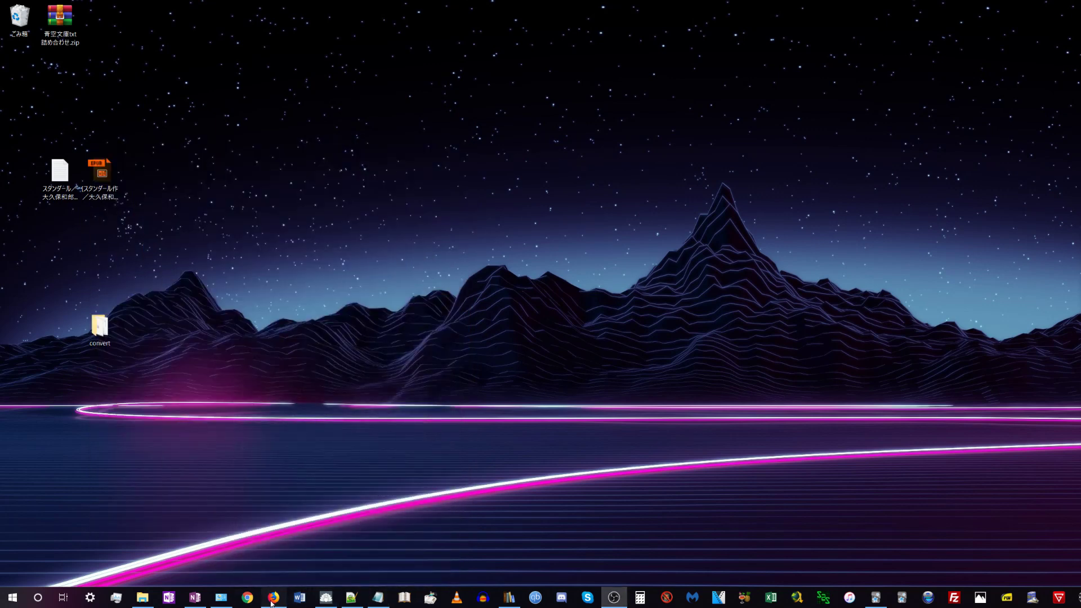
Open the copied link in a new Firefox tab, view the Kindle Previewer downloads section and minimise the browser.
click(272, 602)
click(467, 13)
key(ctrl+v)
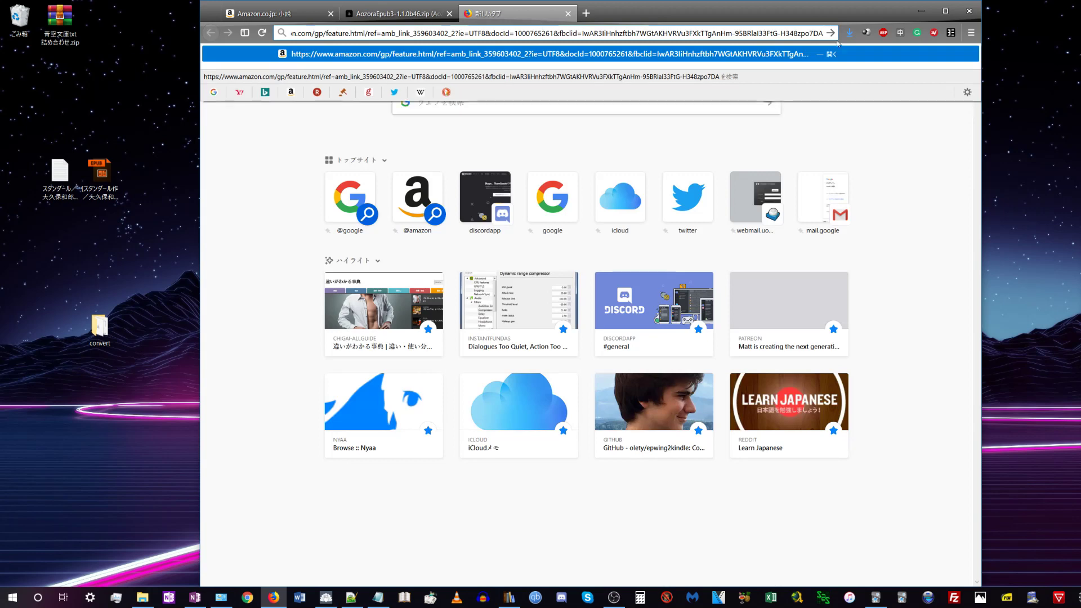
key(Return)
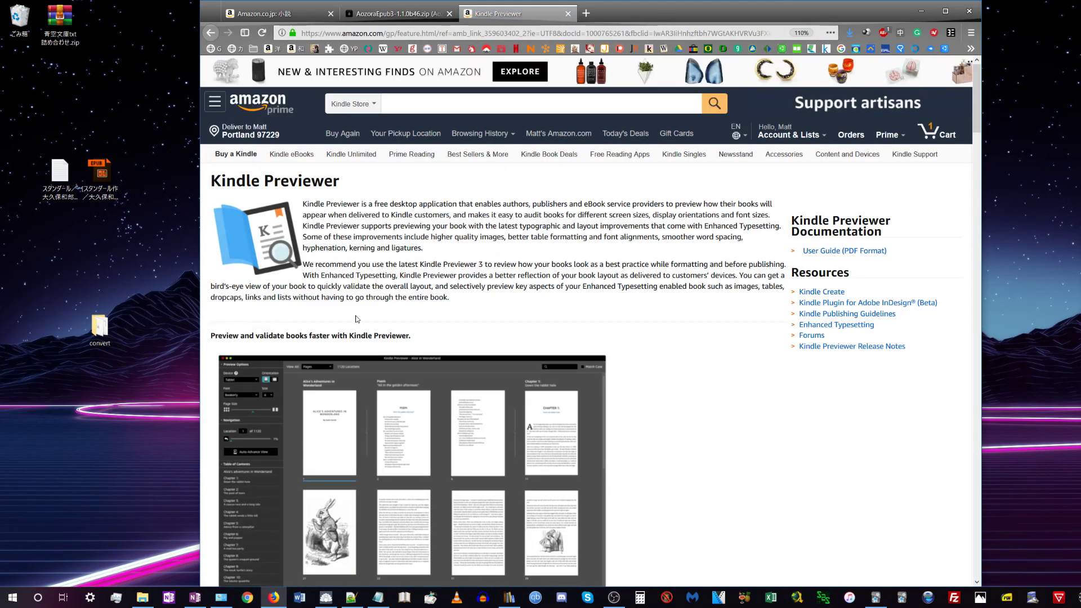
scroll(345, 206, down, 20)
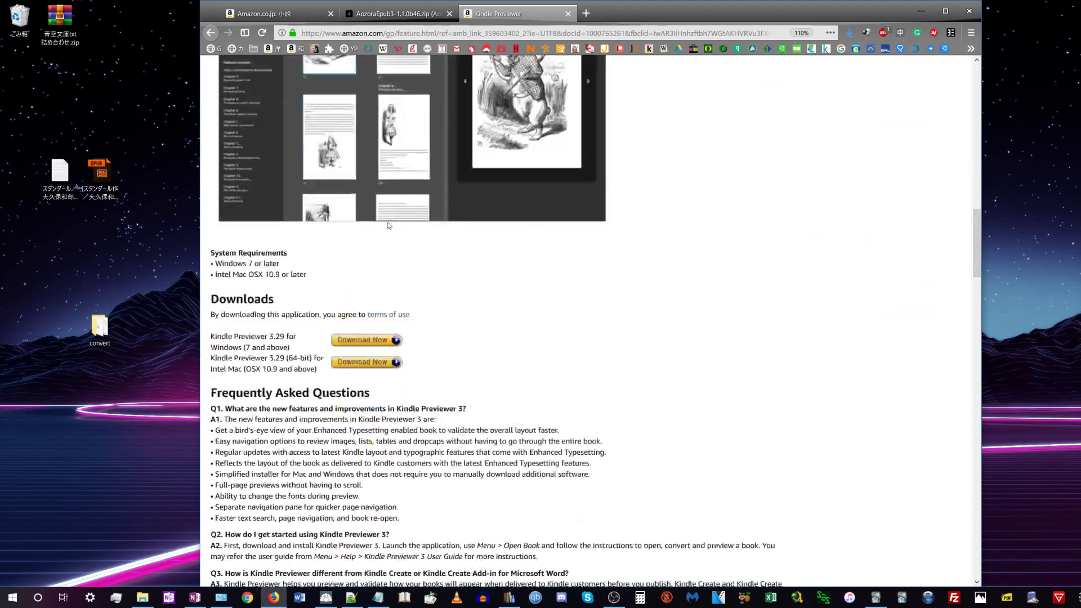
click(920, 11)
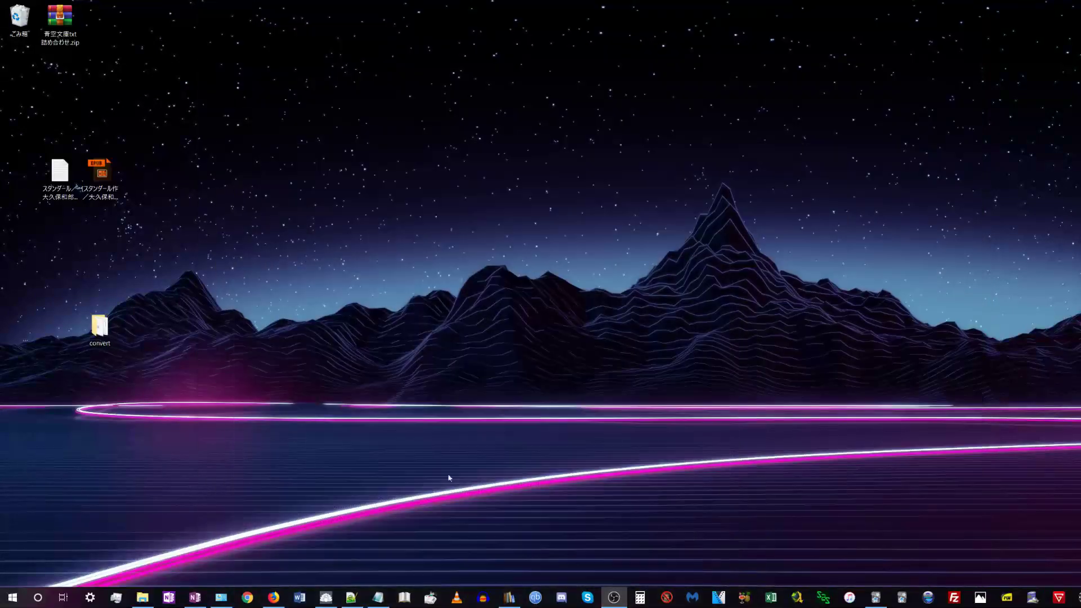
Open the converted EPUB from the desktop in Kindle Previewer 3 and page ahead from the table of contents to the preface.
click(48, 597)
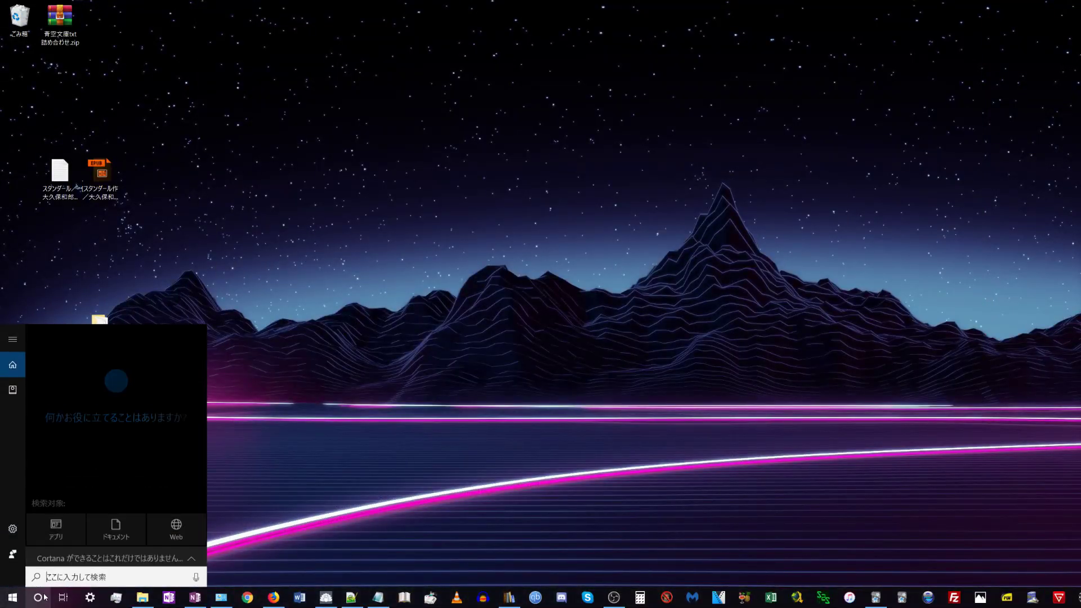
text(kind)
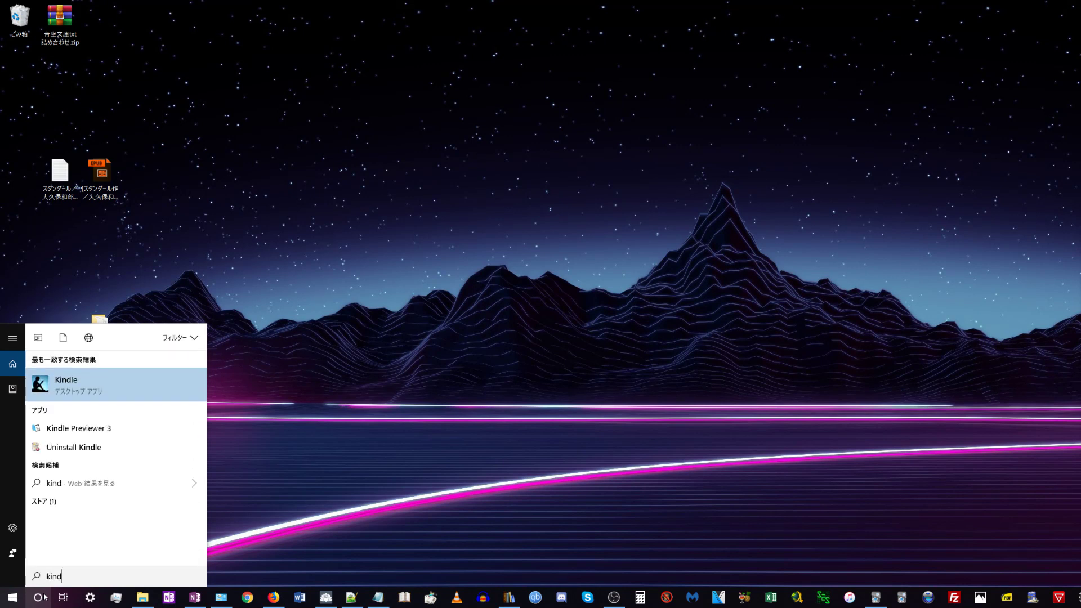
click(63, 429)
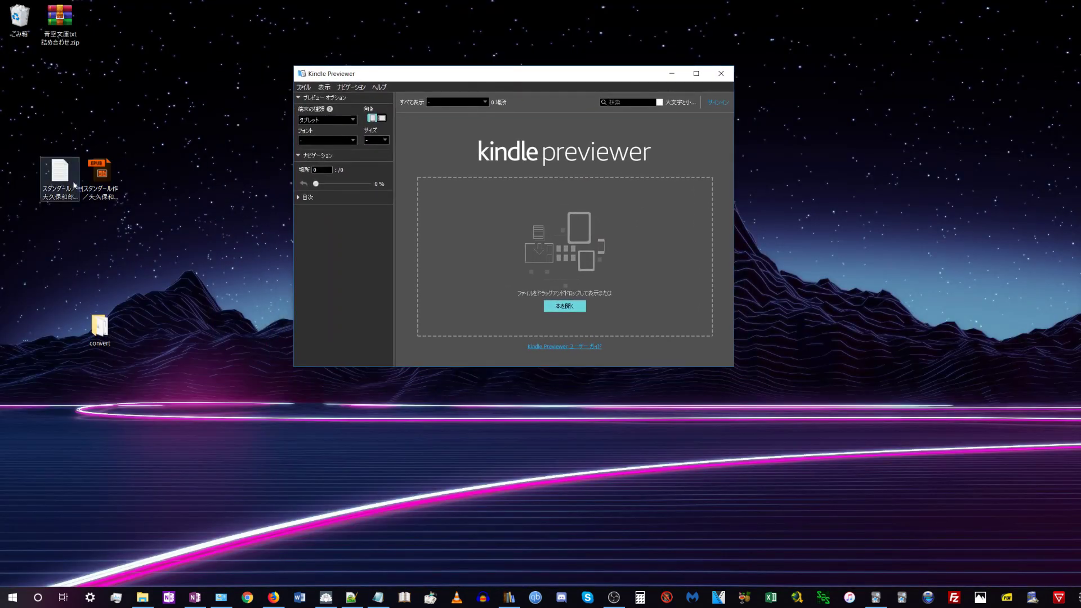
click(103, 163)
drag(103, 163, 570, 235)
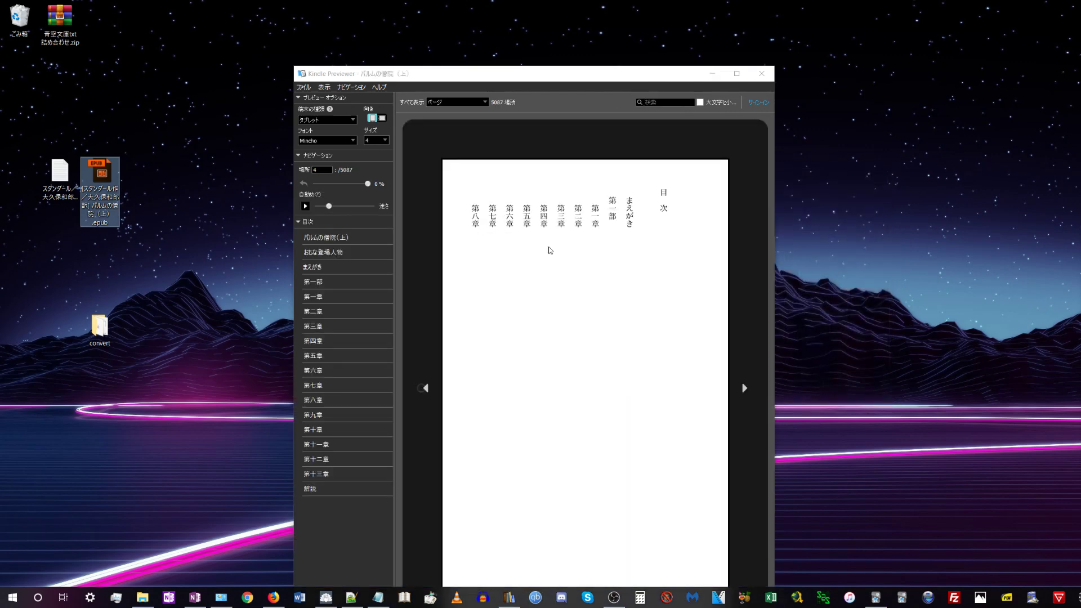
click(425, 394)
click(426, 390)
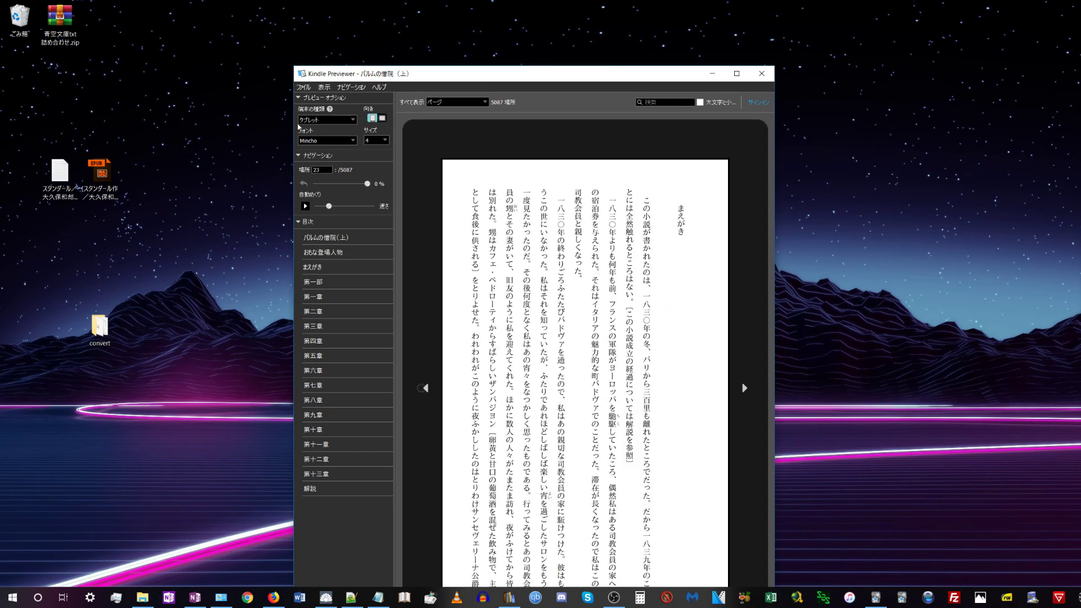
Export the previewed book to the desktop as a .mobi file under the suggested file name.
click(303, 88)
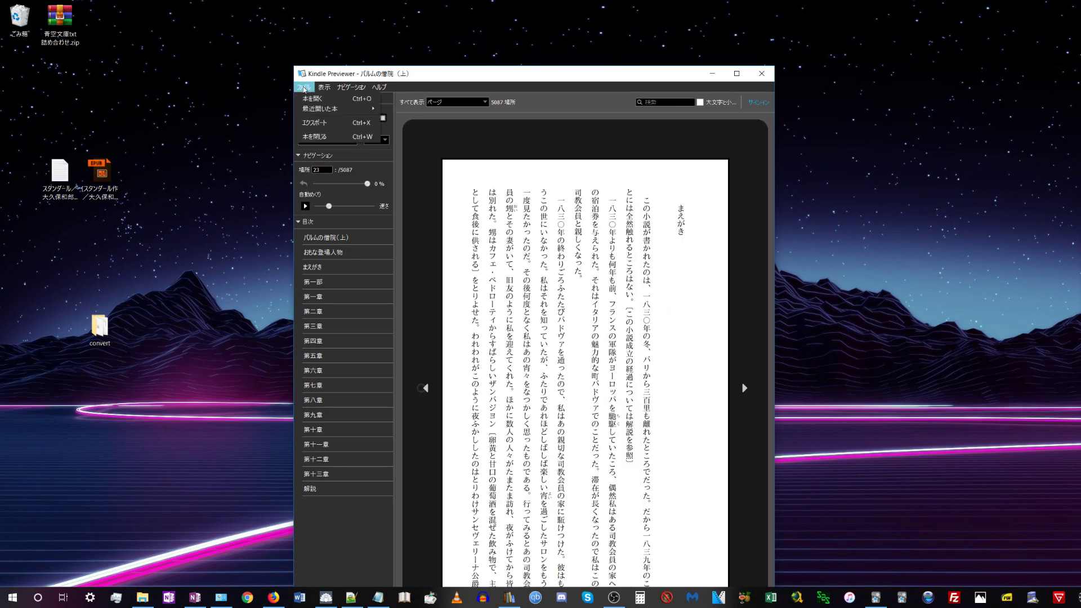
click(315, 124)
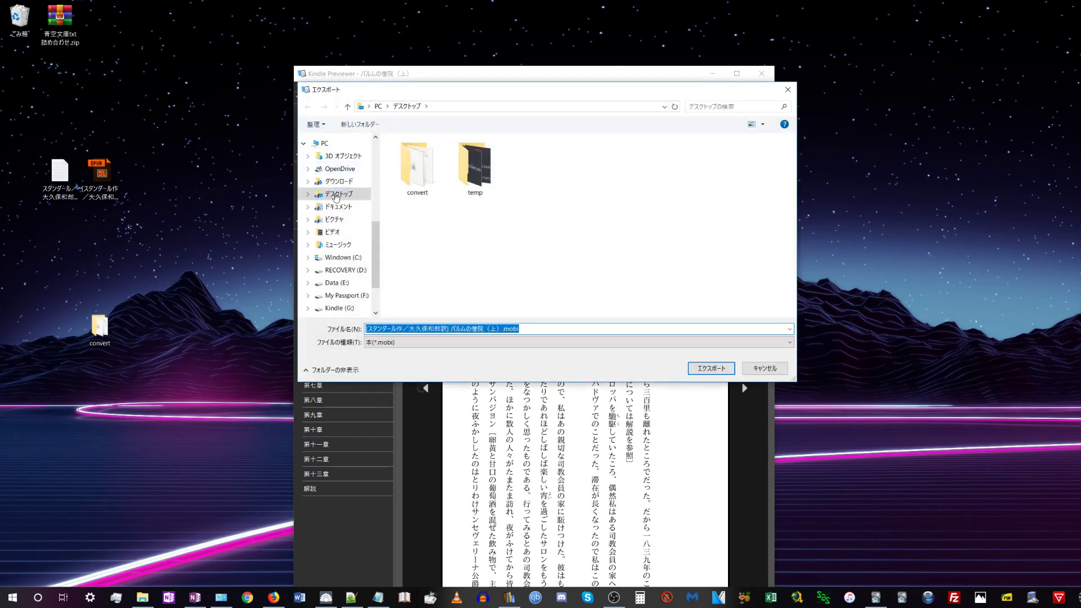
click(337, 198)
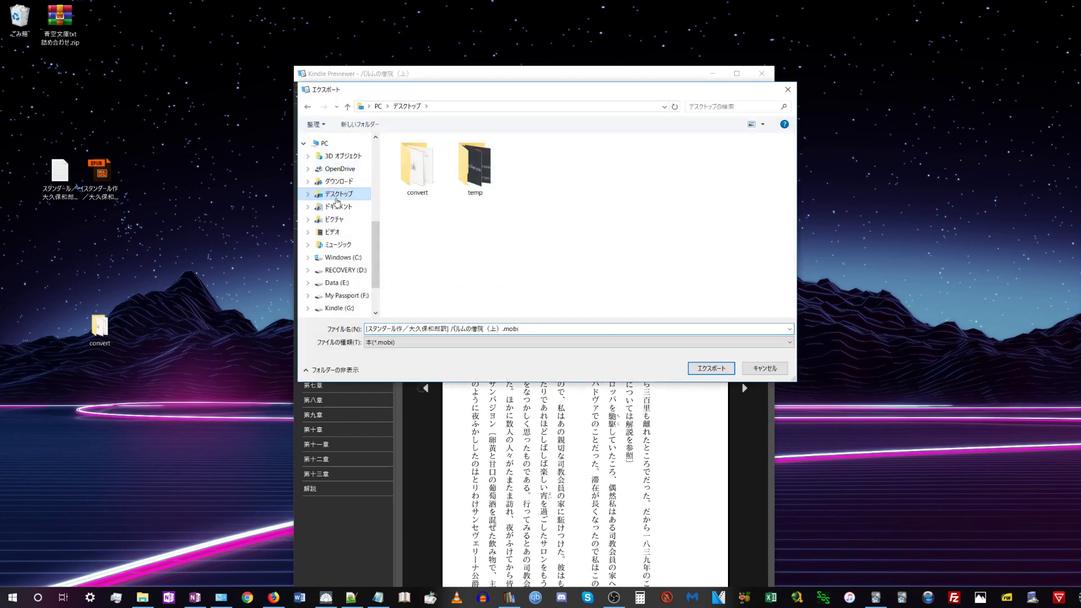
click(711, 368)
click(789, 308)
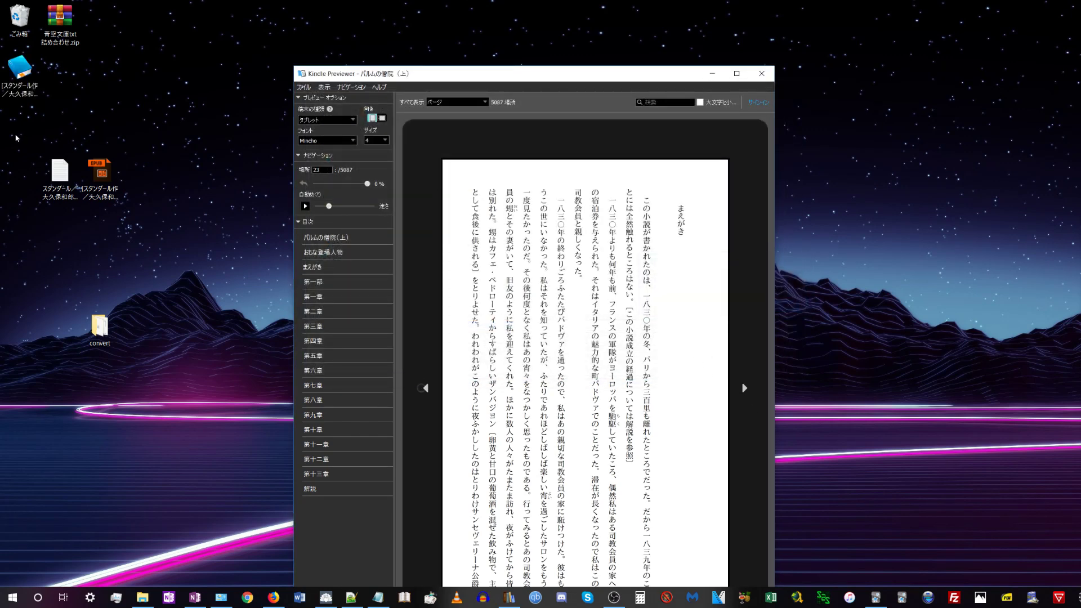
Place the exported MOBI file between the text file and the EPUB on the desktop.
drag(31, 76, 110, 179)
drag(162, 175, 121, 174)
click(110, 190)
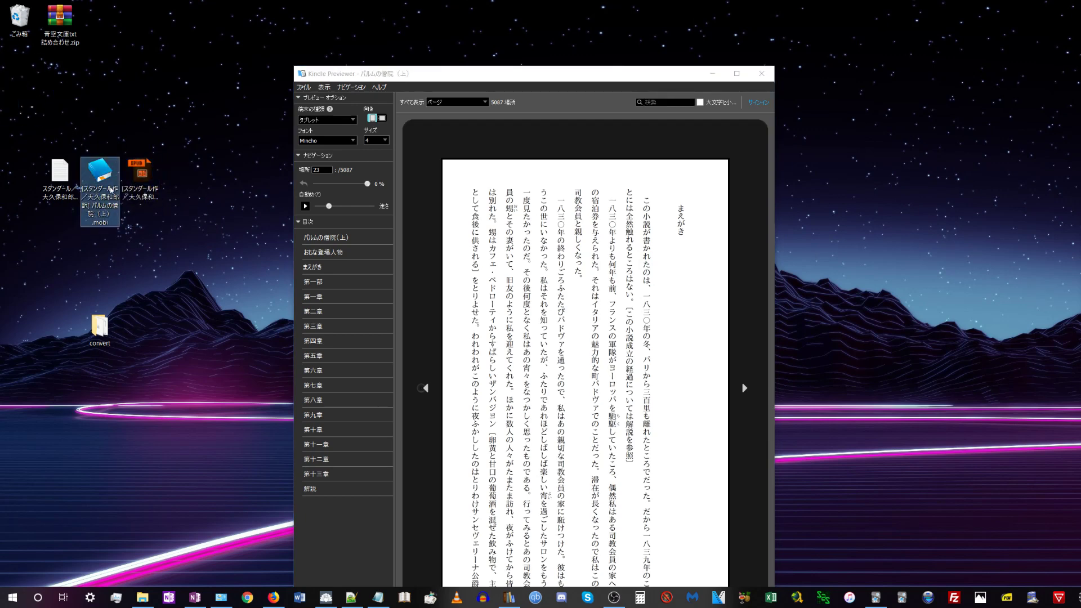
Put the MOBI file from the desktop into the documents folder of the Kindle (G:) drive in File Explorer.
click(149, 603)
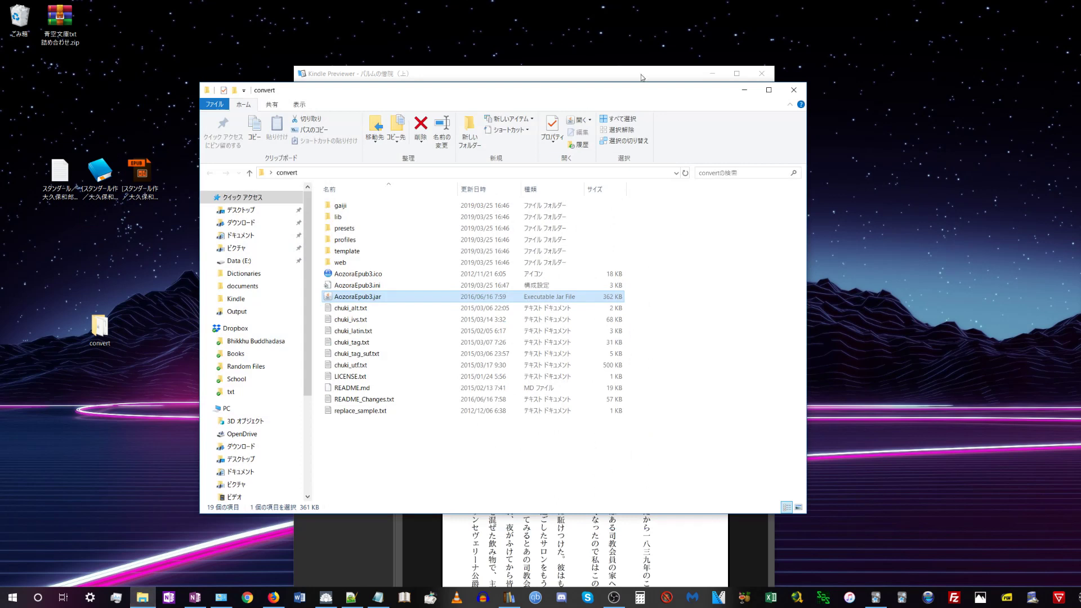
scroll(242, 473, down, 3)
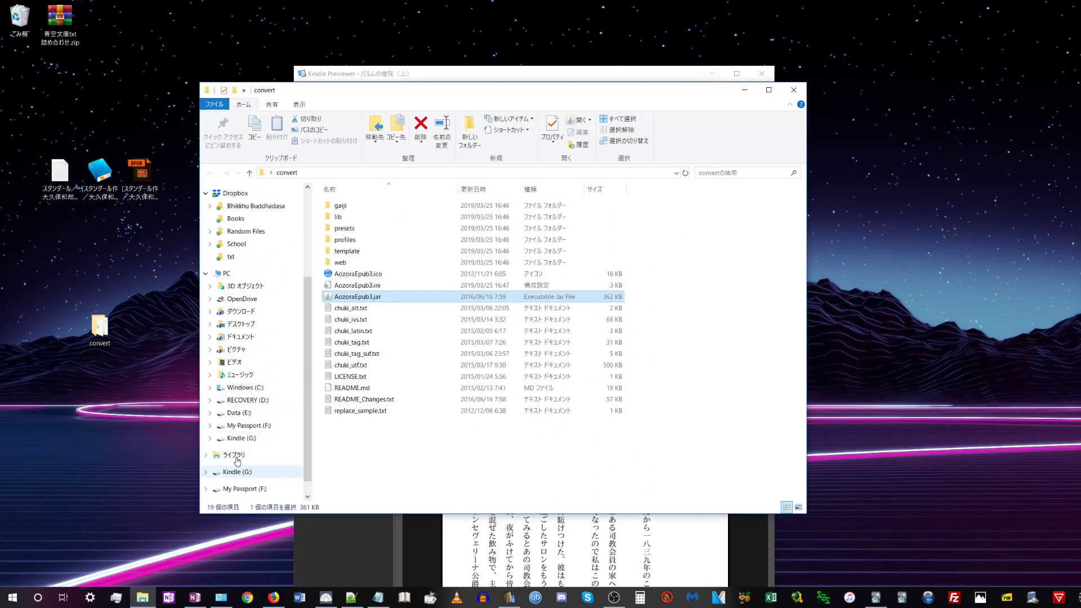
click(226, 273)
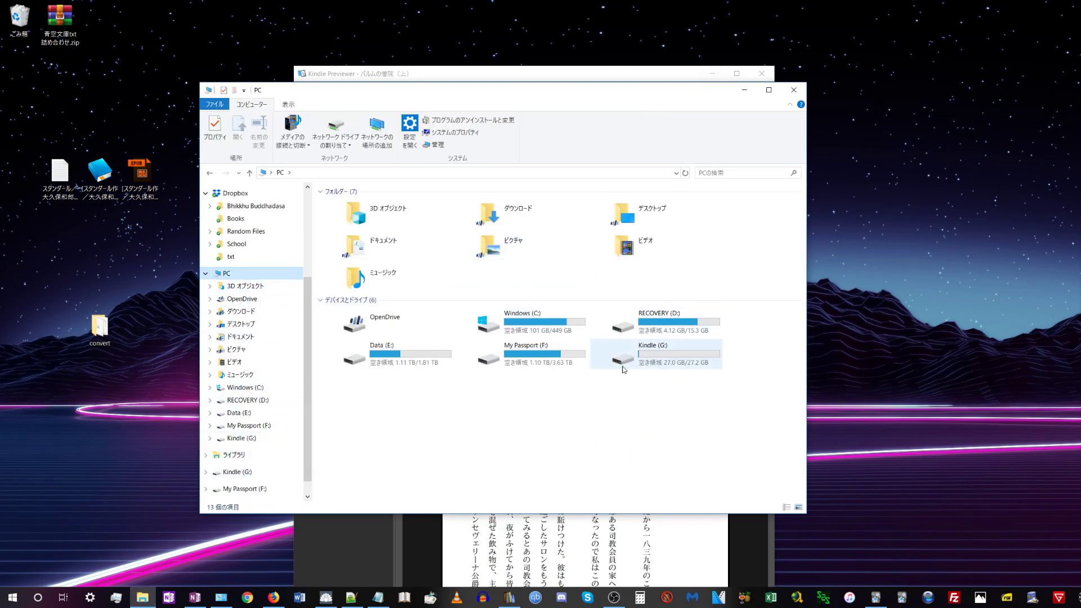
double_click(624, 369)
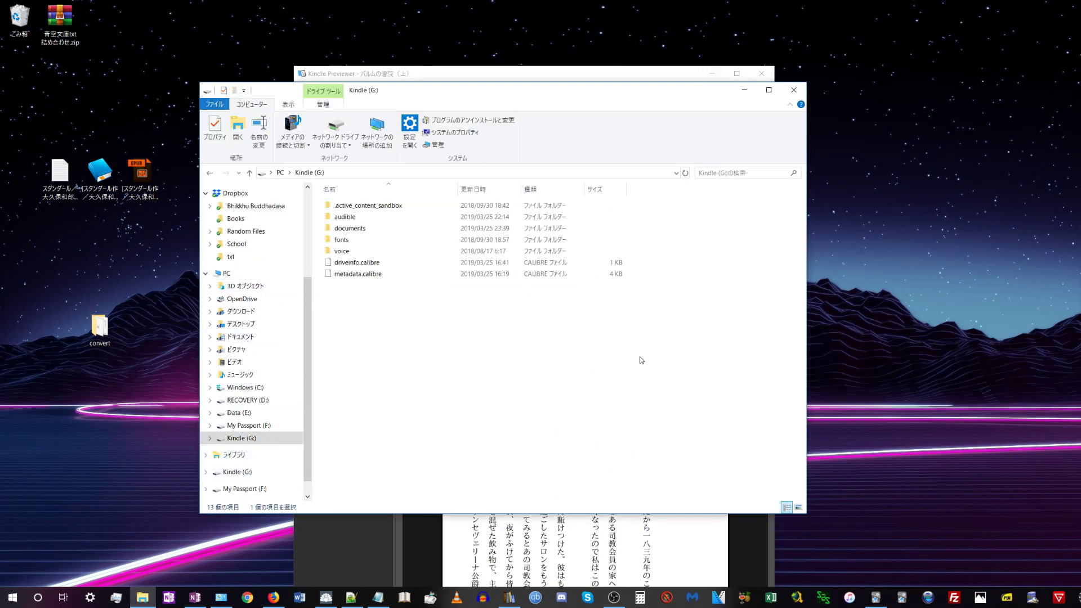
double_click(350, 228)
drag(100, 172, 424, 362)
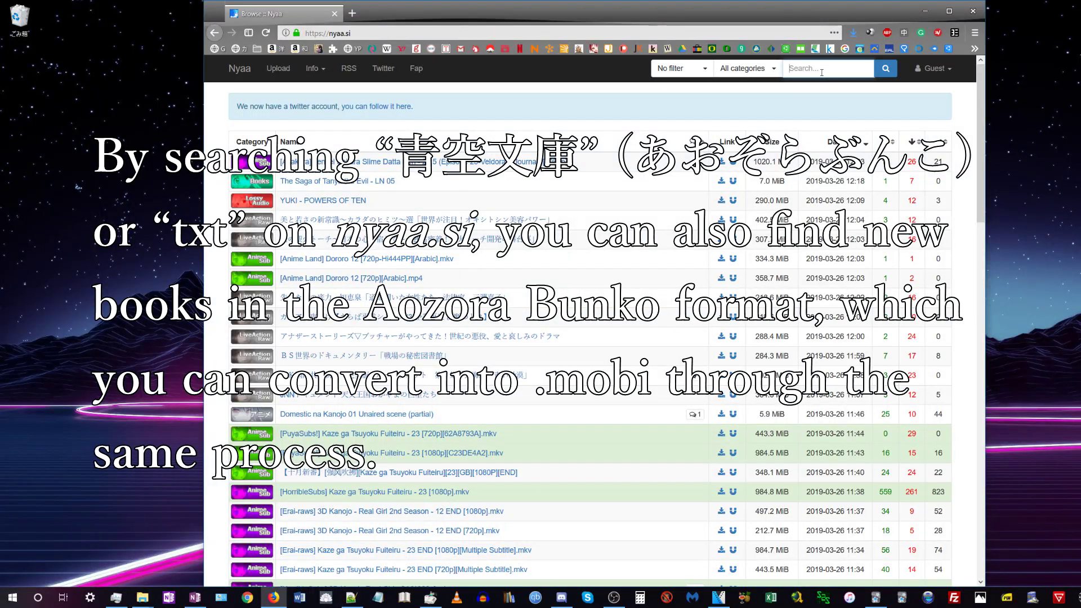
Search nyaa.si for 青空文庫 and look through the listed Aozora Bunko format books.
text(あおぞら)
key(Tab)
key(Return)
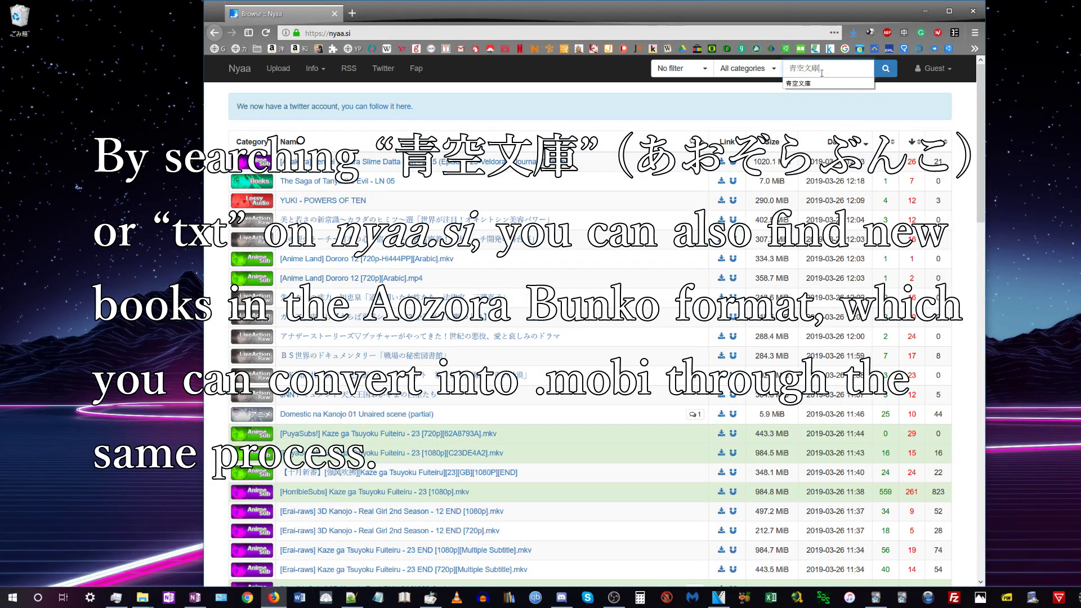
key(Return)
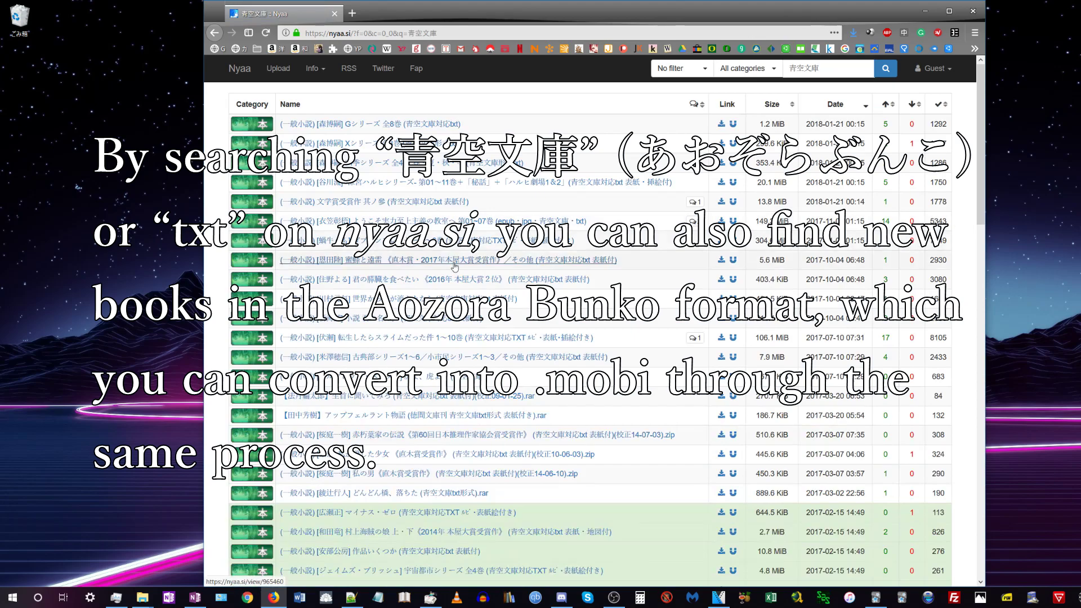
scroll(455, 266, down, 5)
scroll(594, 327, down, 5)
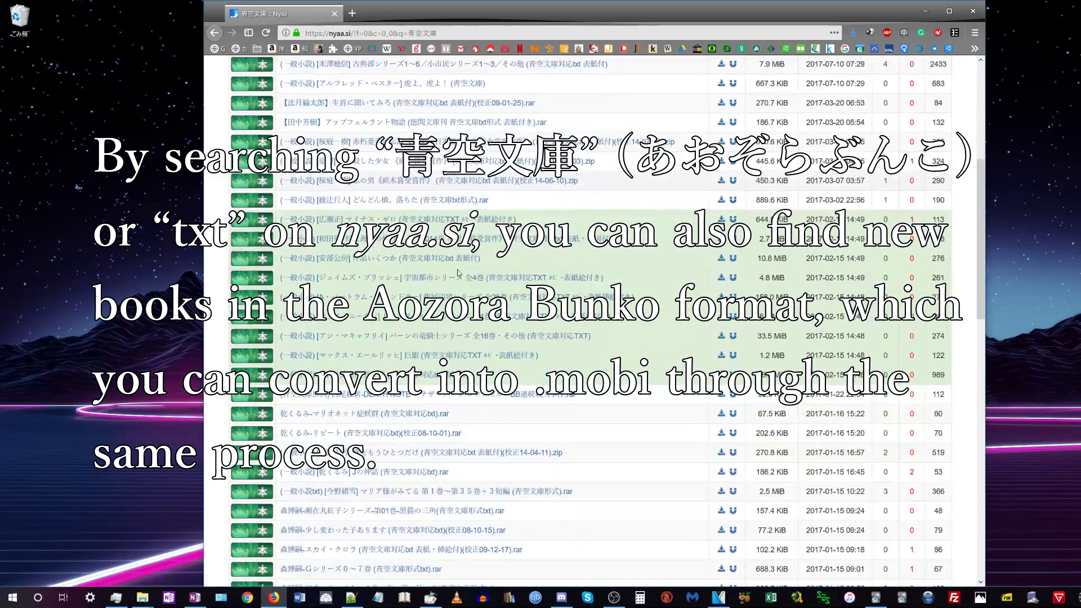
scroll(594, 327, down, 4)
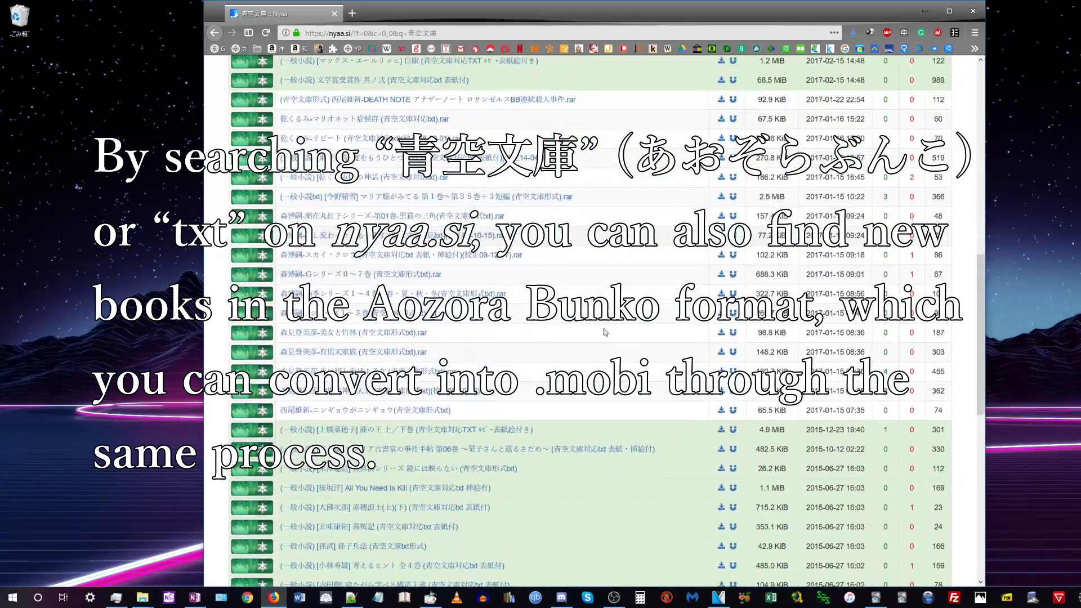
scroll(605, 333, down, 5)
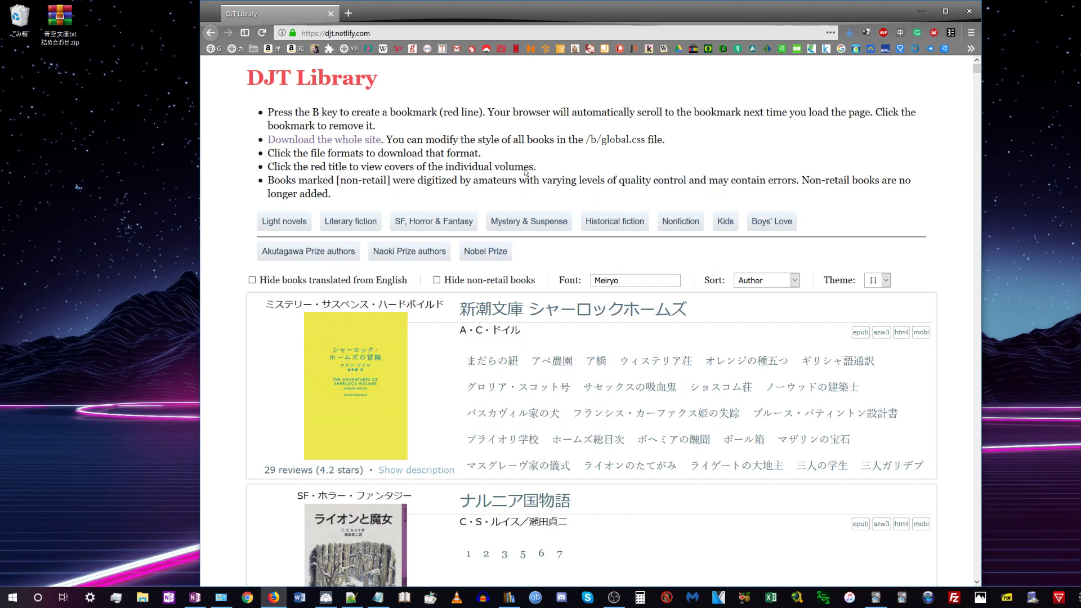
Browse the DJT Library book catalogue and return to the site instructions at its start.
scroll(530, 245, down, 15)
scroll(538, 251, down, 20)
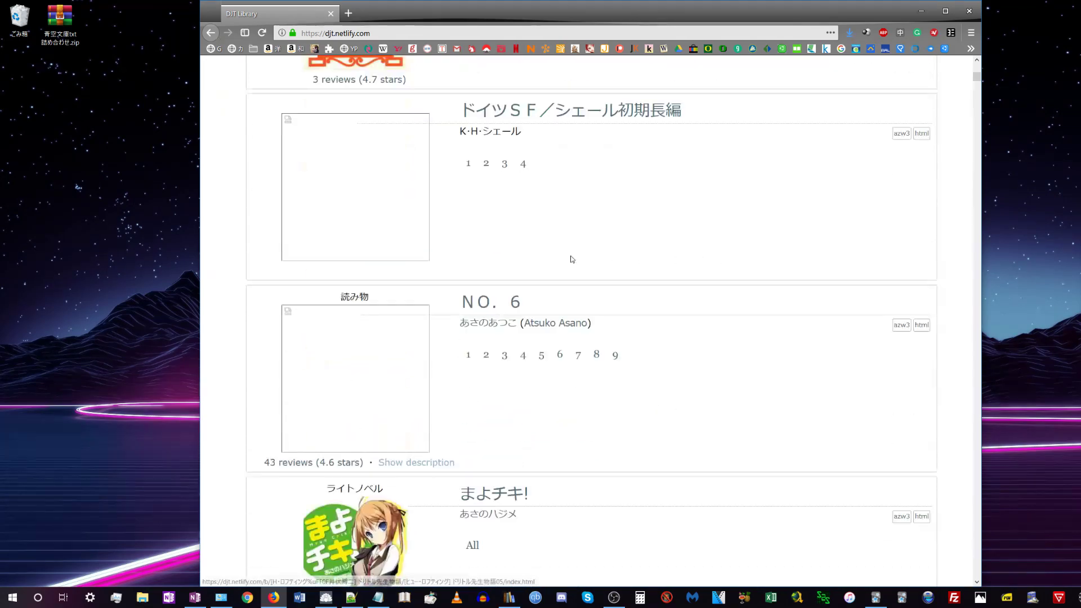
scroll(560, 254, down, 20)
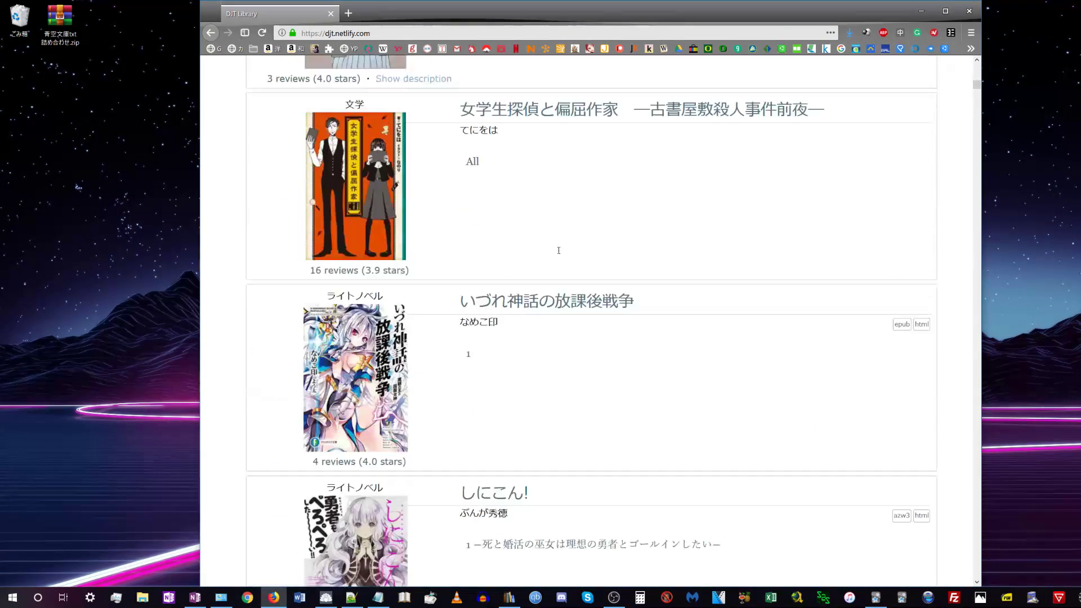
scroll(560, 254, down, 20)
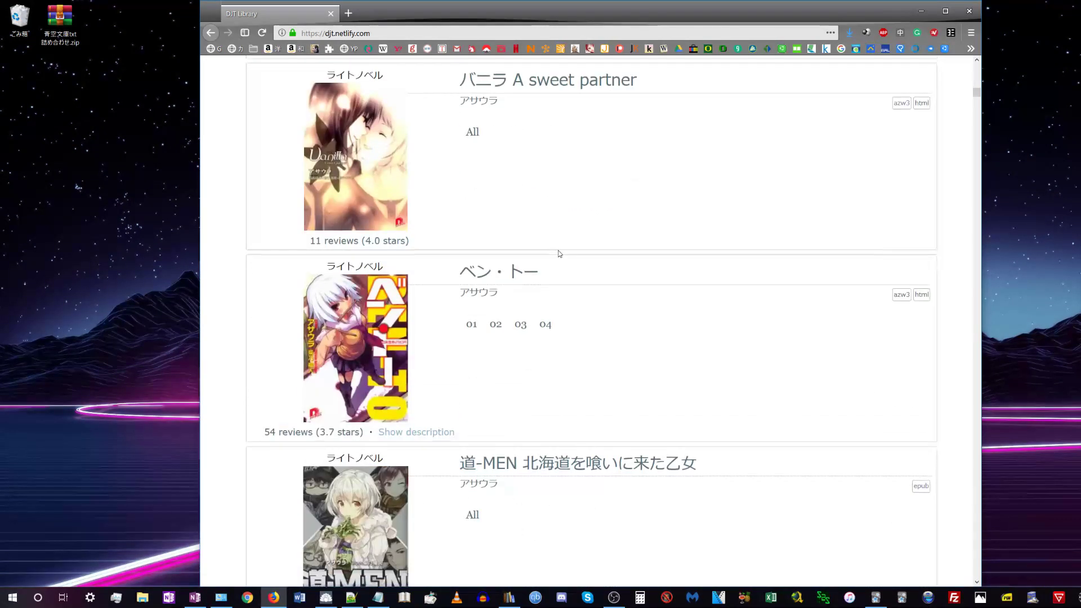
scroll(558, 247, down, 20)
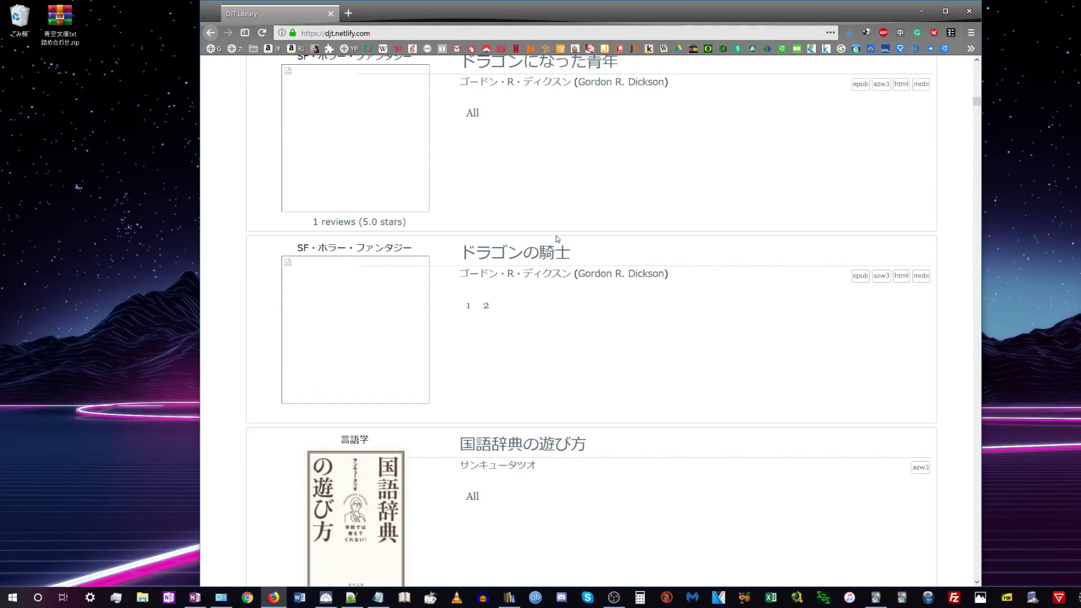
scroll(556, 233, down, 20)
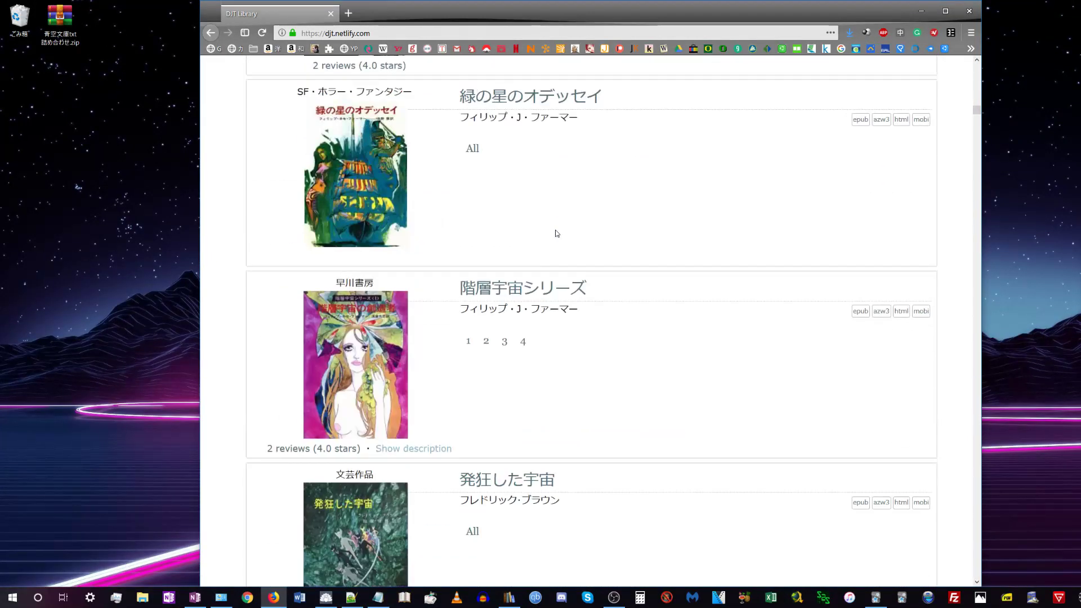
scroll(556, 233, down, 19)
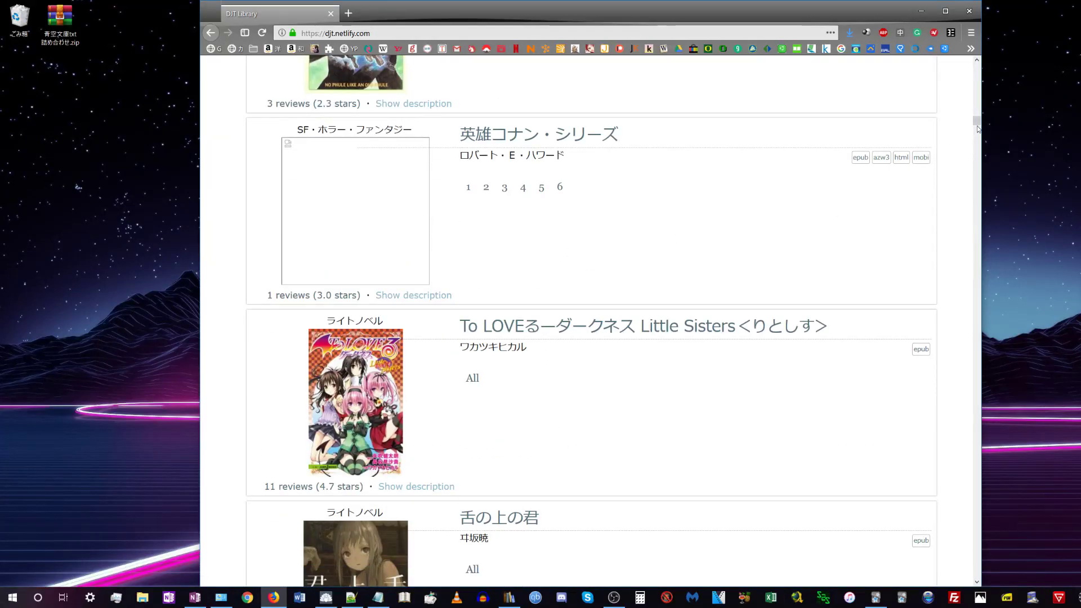
drag(977, 126, 990, 66)
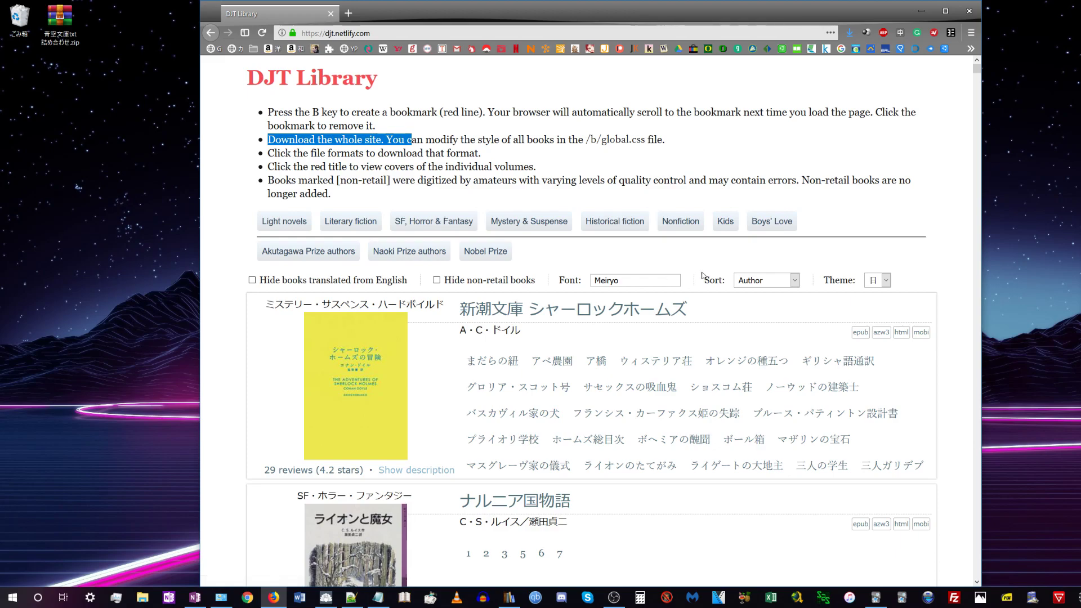
Examine which download formats (epub, azw3, html, mobi) the DJT Library offers for books further into the catalogue.
scroll(844, 183, down, 10)
drag(981, 76, 979, 281)
scroll(806, 292, down, 1)
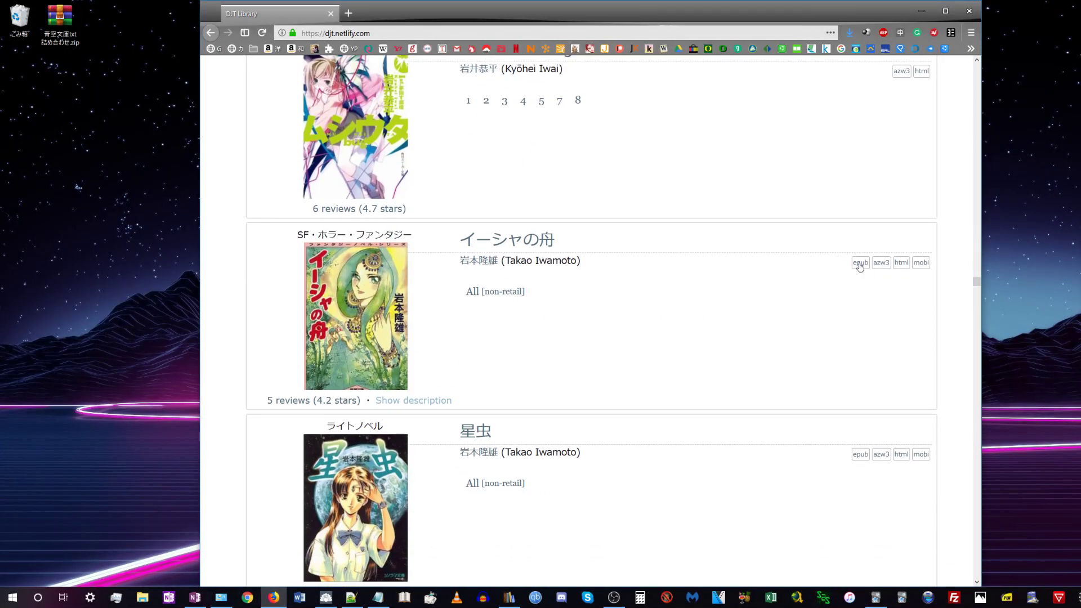
scroll(893, 315, down, 1)
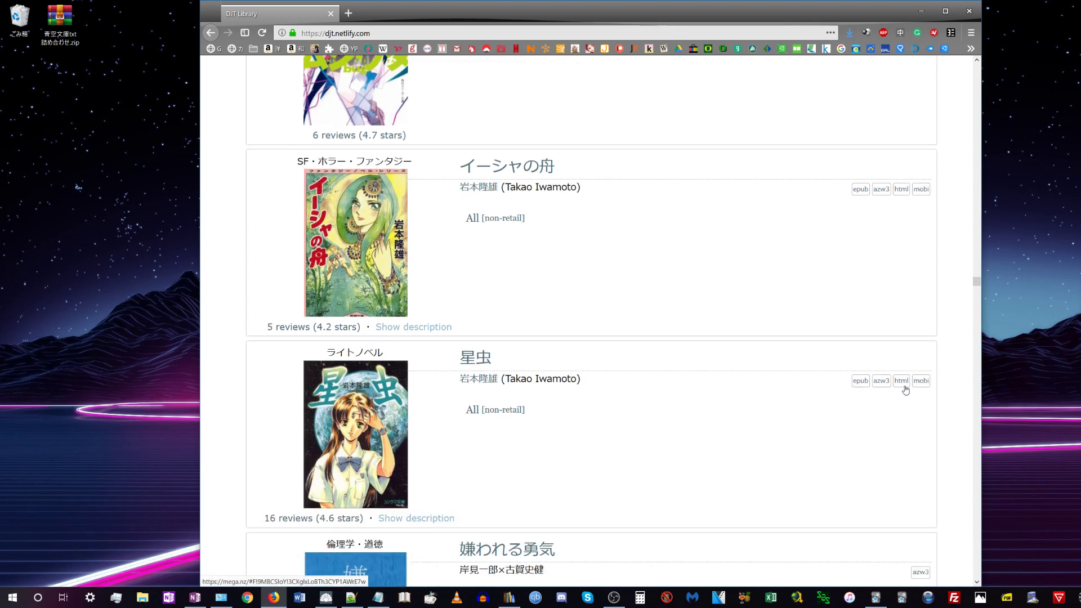
scroll(878, 383, down, 2)
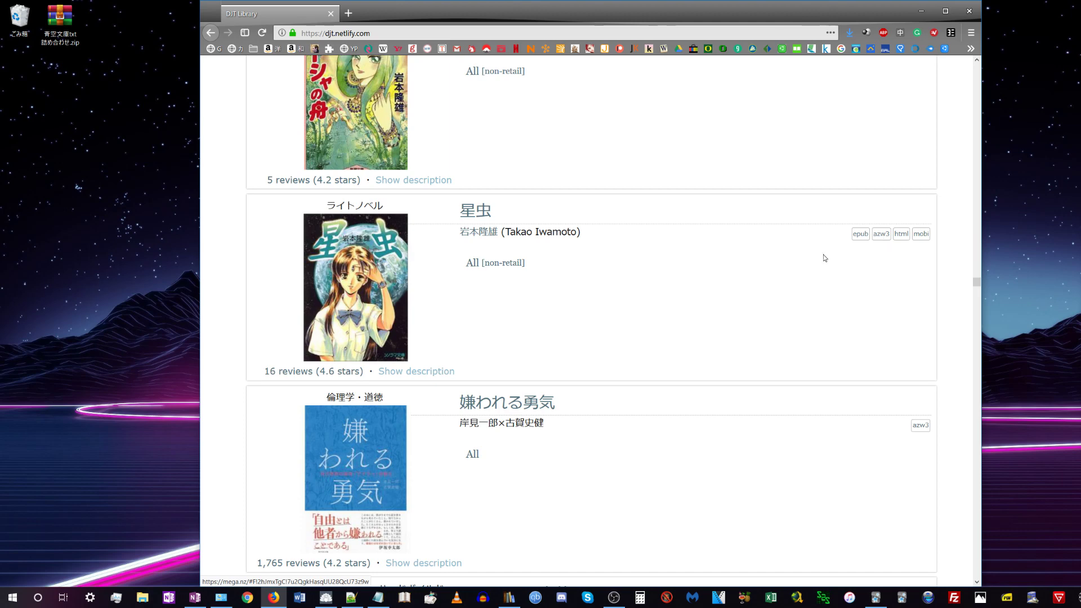
scroll(823, 258, down, 10)
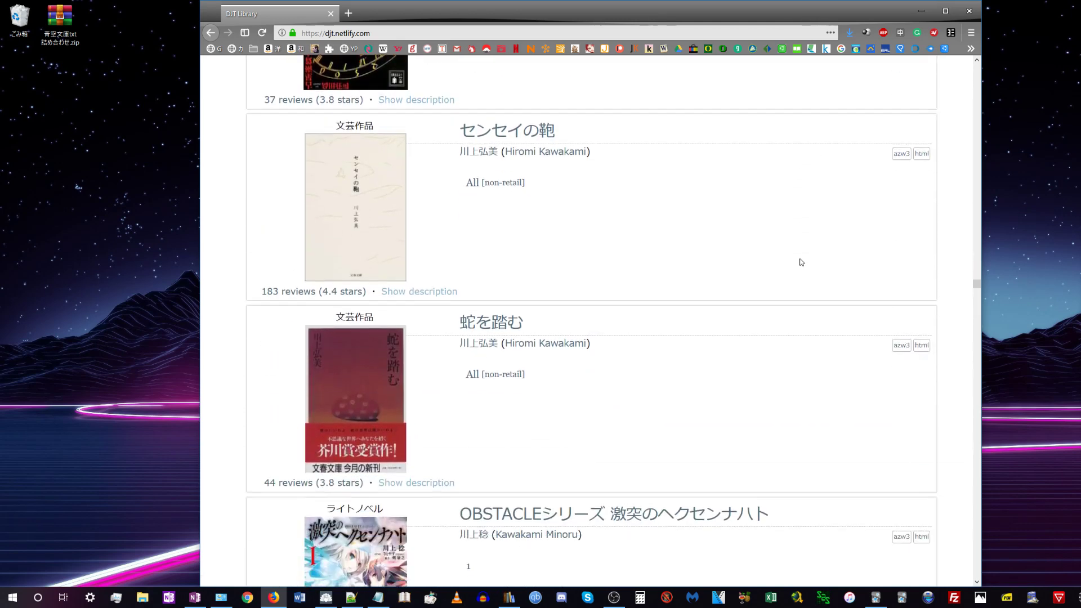
scroll(802, 263, down, 9)
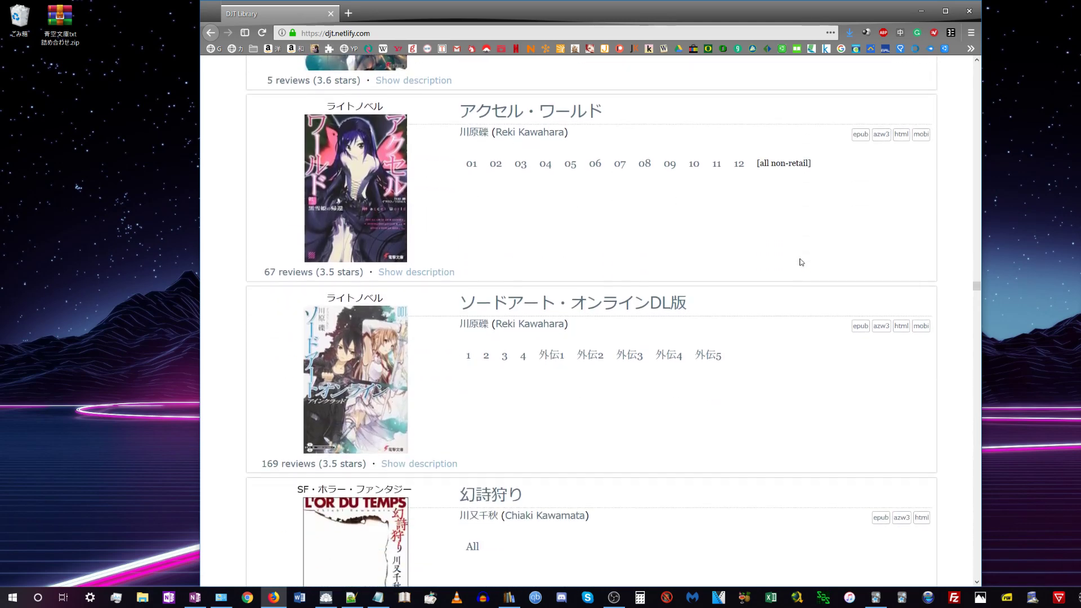
scroll(804, 269, down, 6)
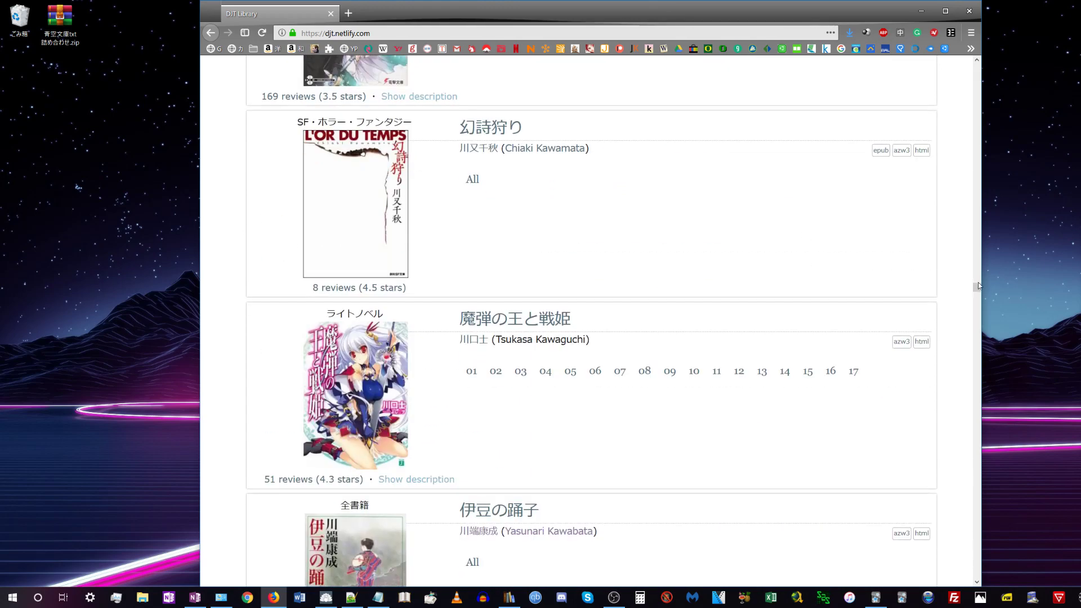
drag(978, 284, 977, 147)
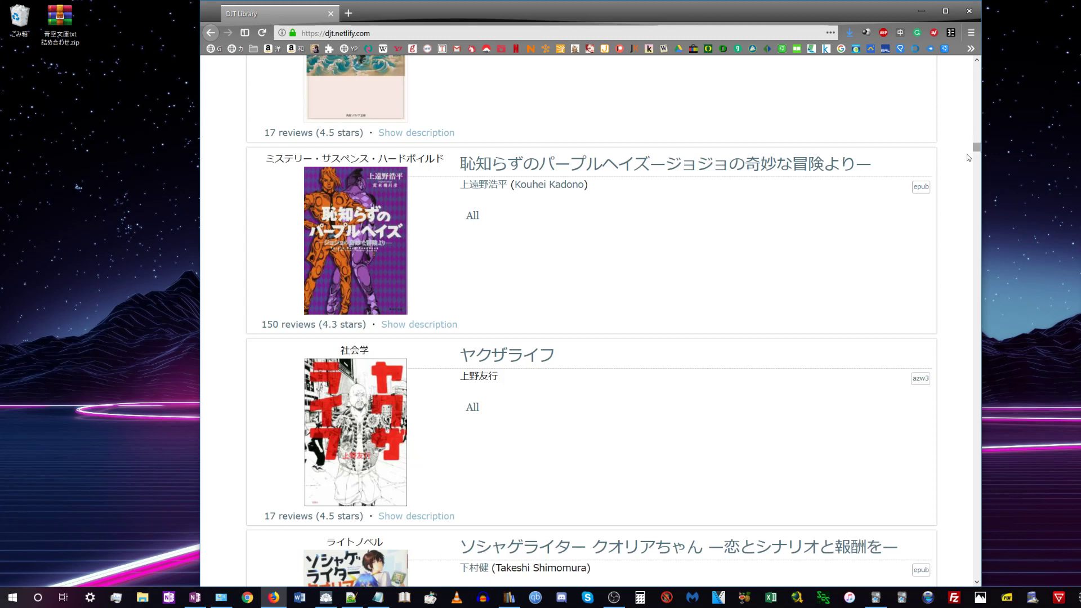
scroll(946, 231, up, 2)
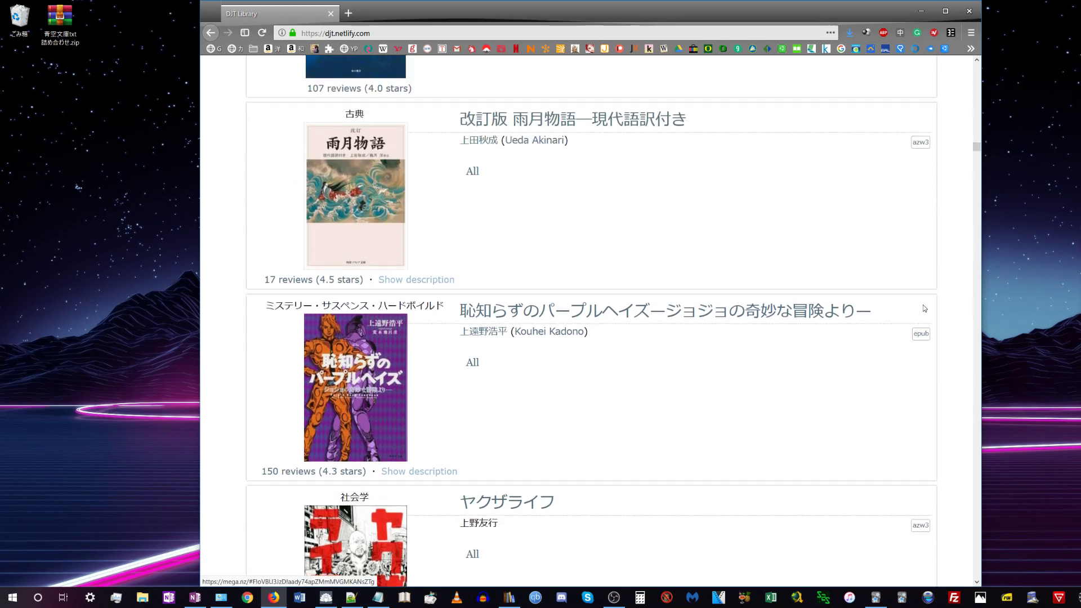
Download the EPUB of 恥知らずのパープルヘイズ from its DJT Library MEGA link and save the file.
click(924, 339)
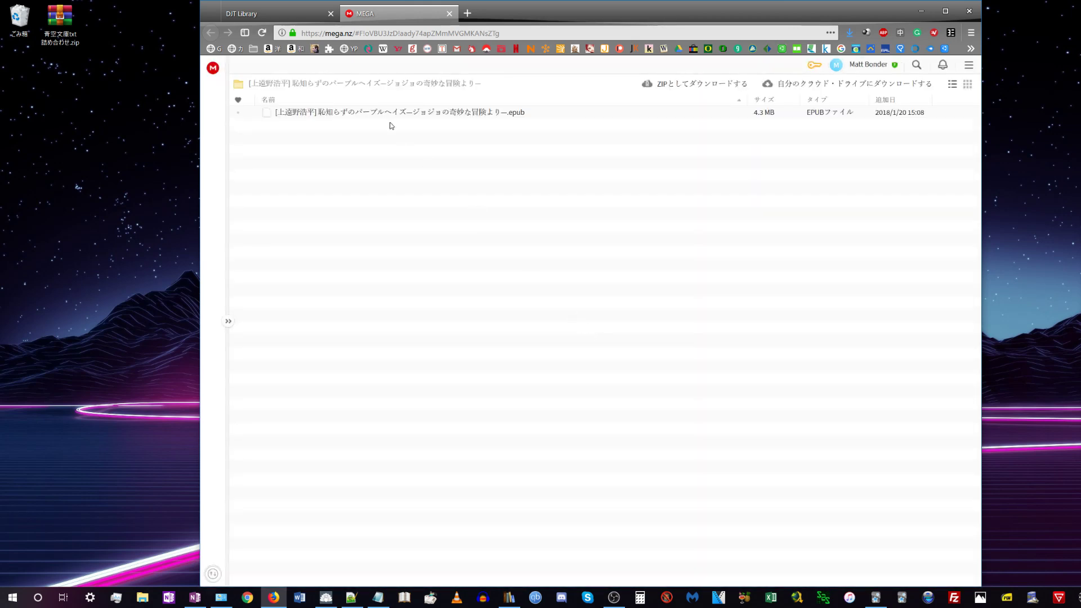
double_click(399, 112)
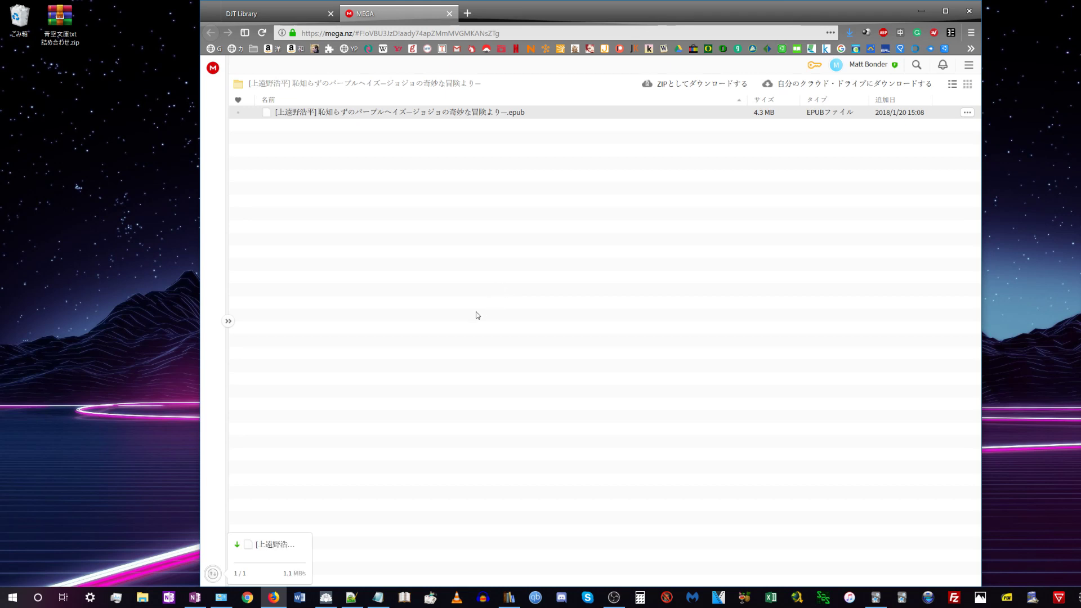
click(296, 16)
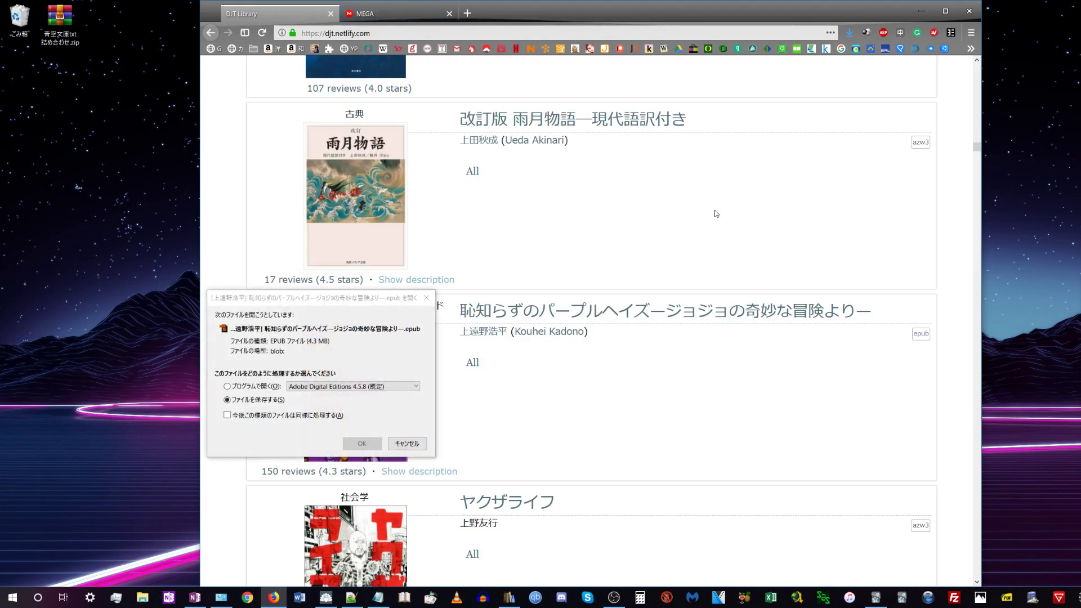
click(355, 443)
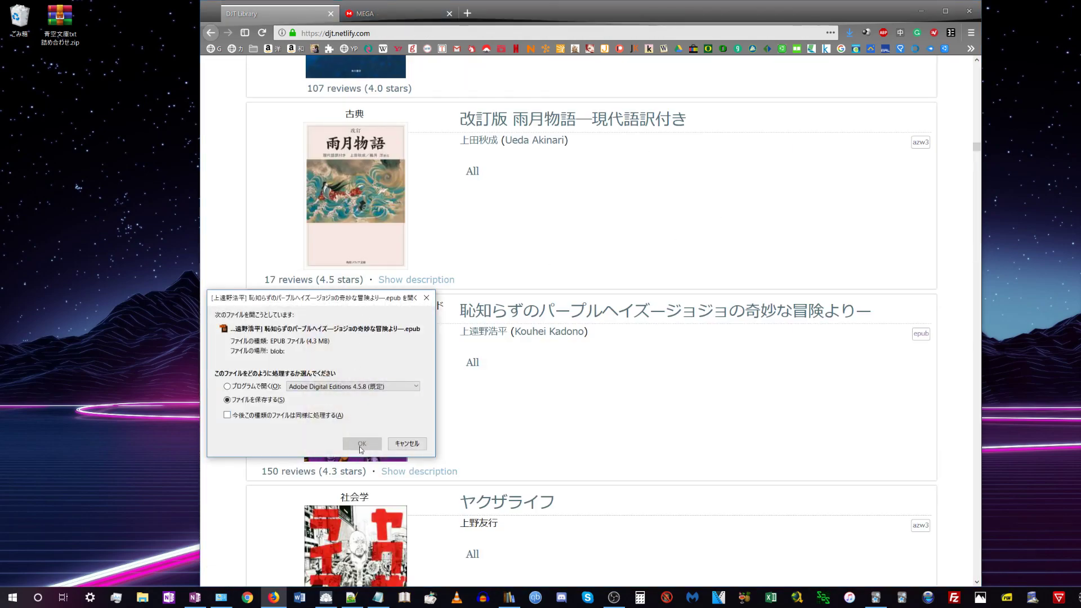
click(362, 445)
Browse the DJT Library catalogue from its first entries onward and check which formats the books come in.
scroll(609, 258, down, 20)
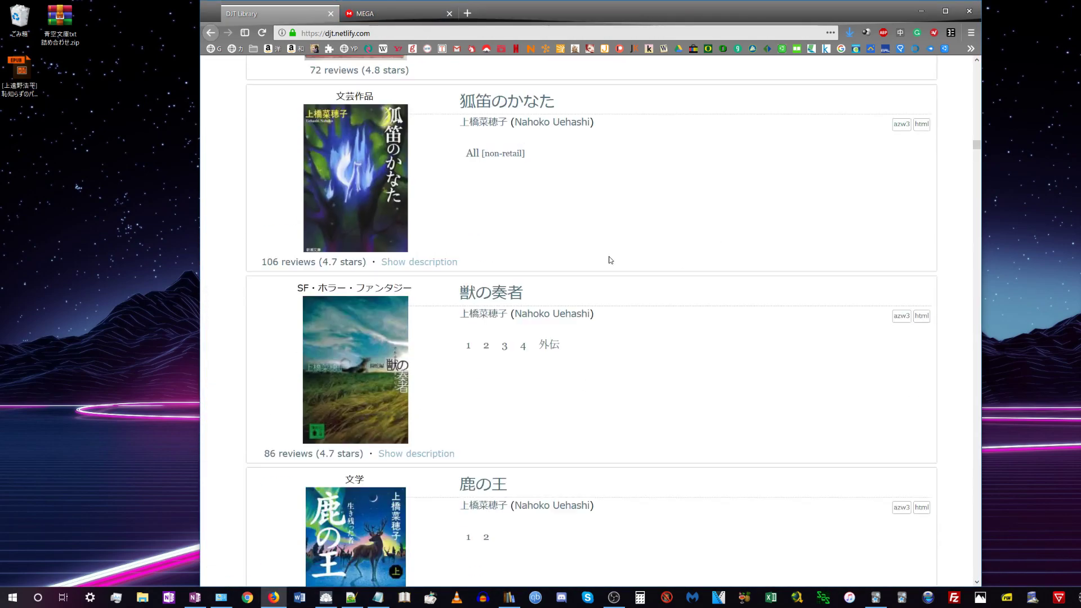
scroll(902, 164, up, 6)
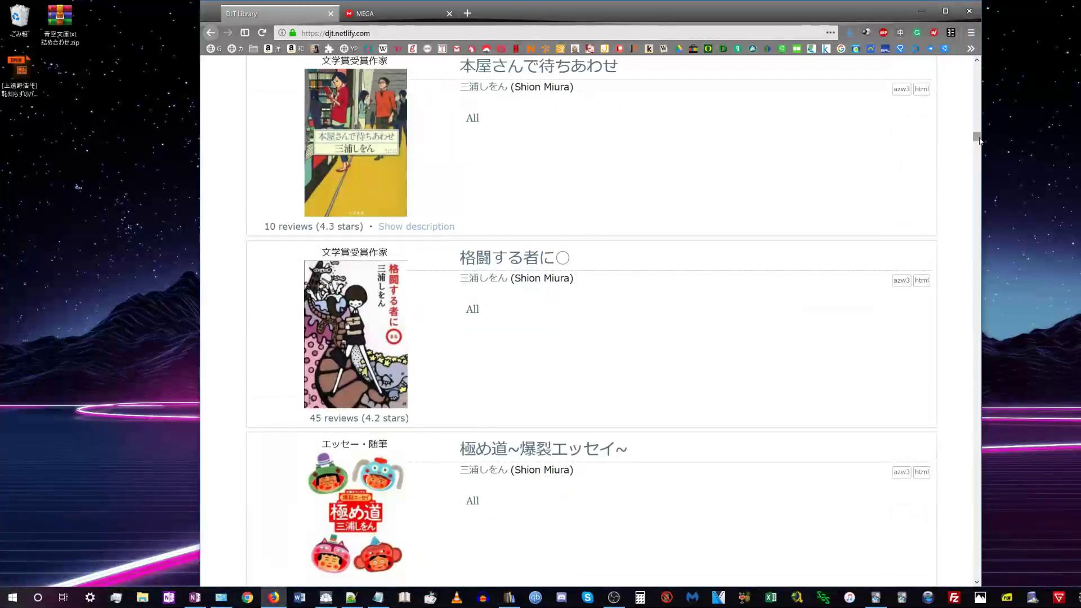
drag(977, 143, 985, 61)
scroll(466, 215, down, 3)
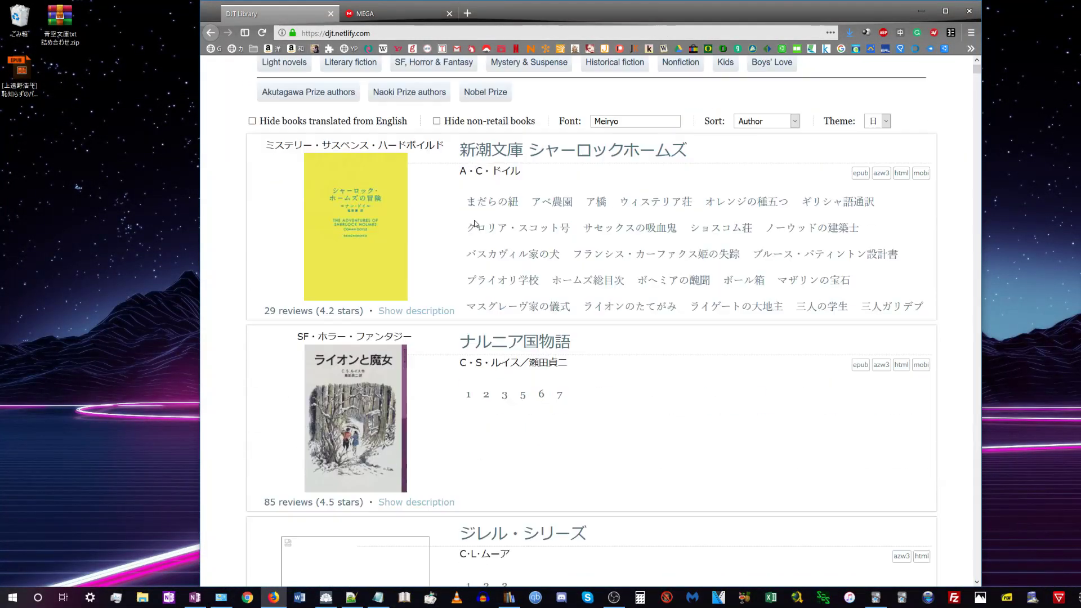
scroll(476, 247, up, 3)
scroll(489, 286, down, 15)
scroll(490, 290, down, 20)
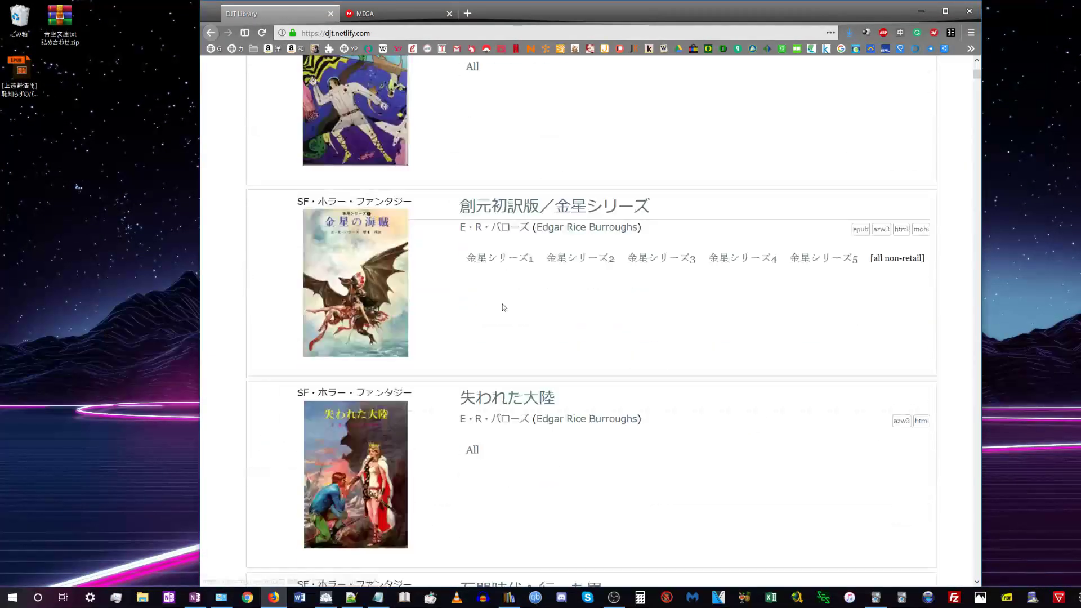
scroll(493, 309, down, 20)
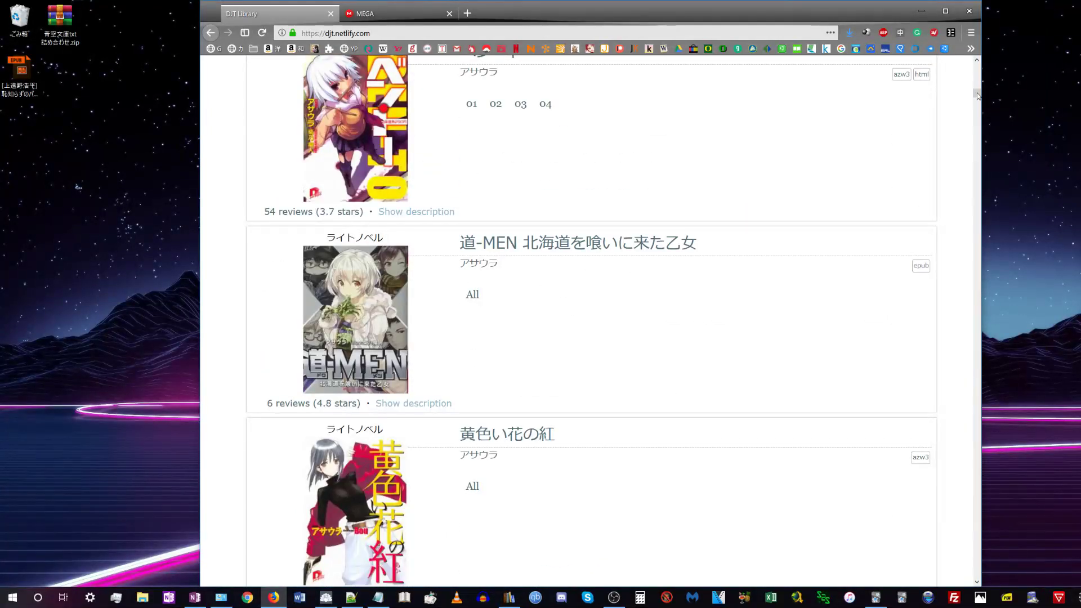
drag(977, 93, 978, 65)
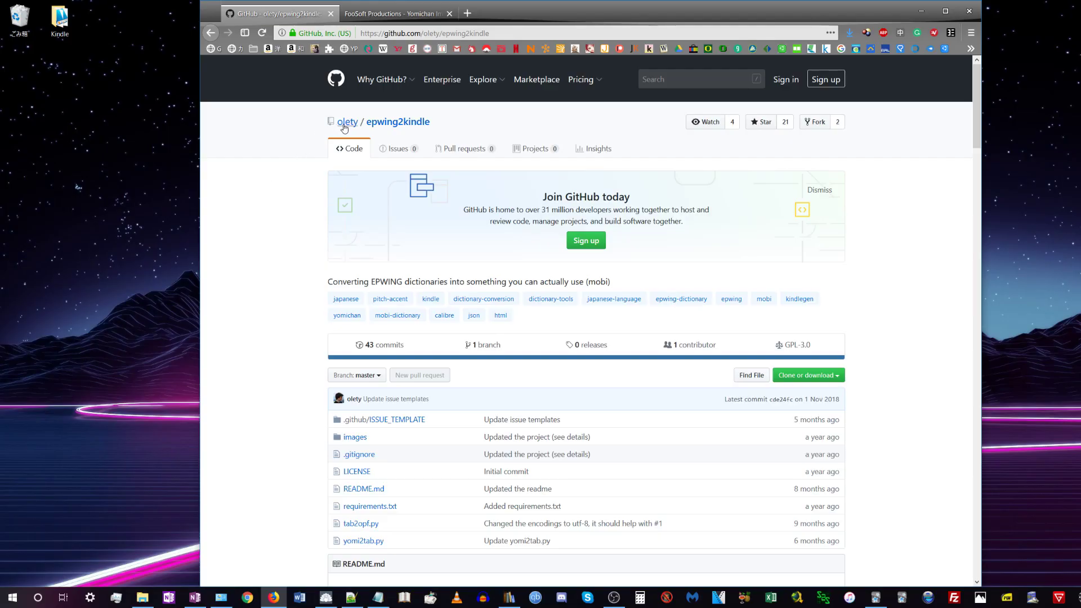
Read the epwing2kindle GitHub README, covering the demonstration image, table of contents and process description.
mouse_move(345, 126)
scroll(288, 192, down, 6)
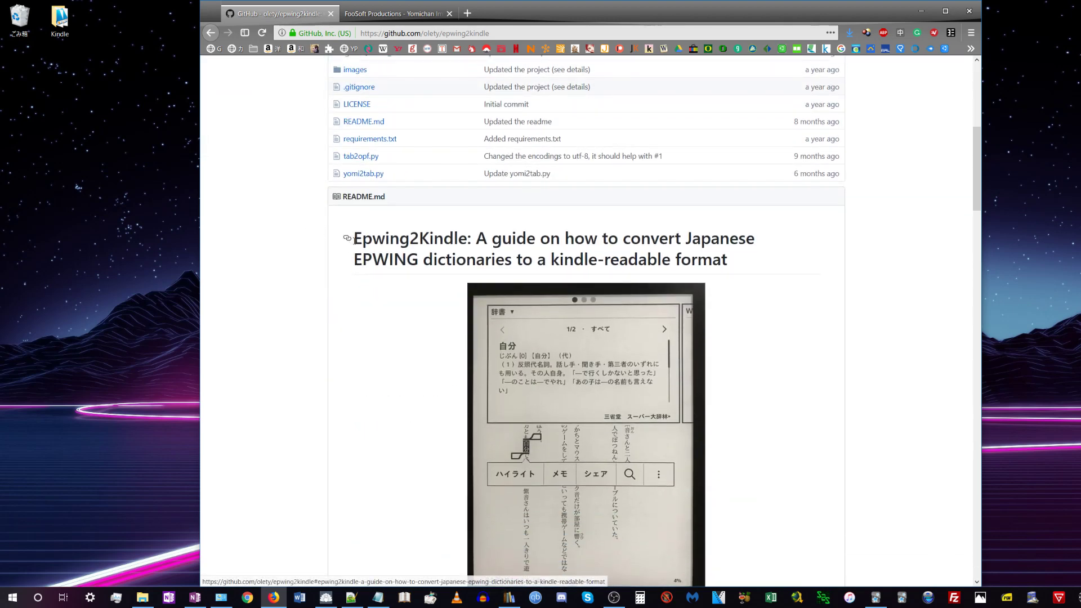
drag(354, 242, 412, 246)
scroll(383, 247, down, 10)
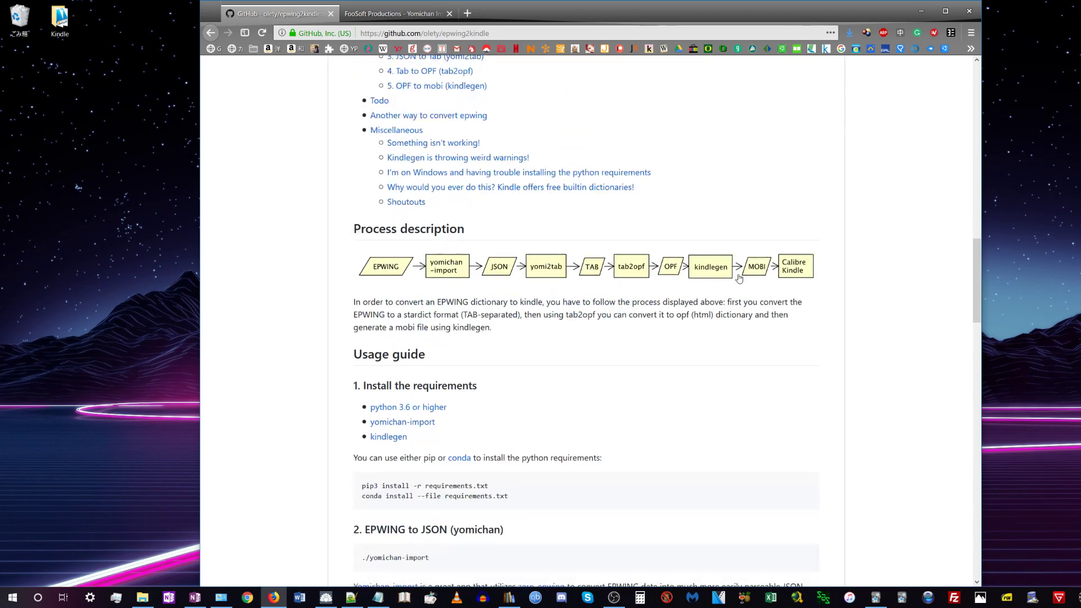
scroll(634, 257, up, 10)
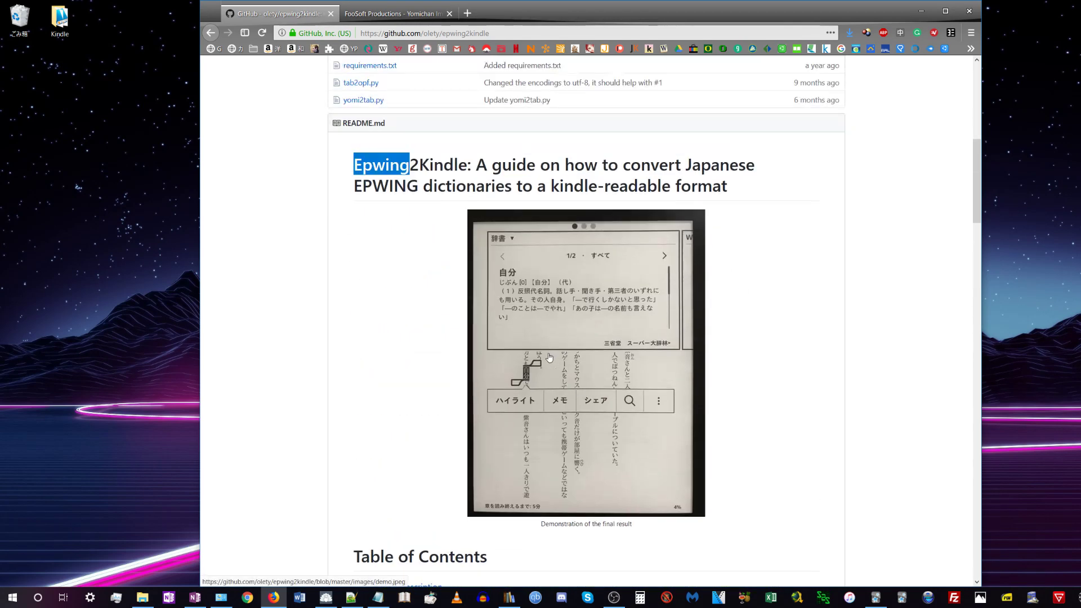
scroll(361, 354, down, 8)
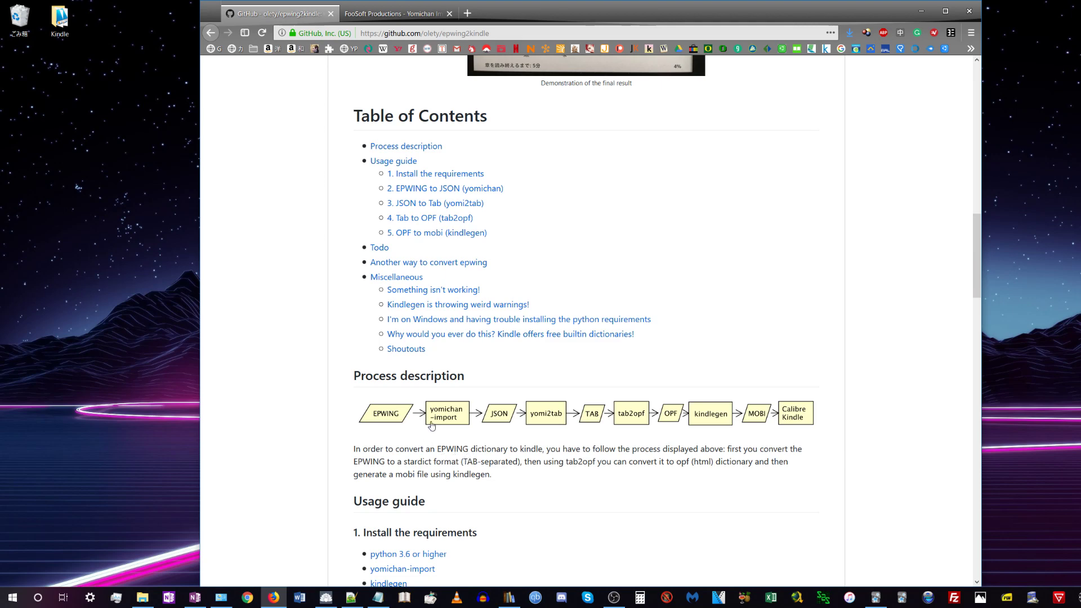
Check the Yomichan Import page for supported EPWING dictionaries, and return to epwing2kindle's process description and usage guide.
key(ctrl+Tab)
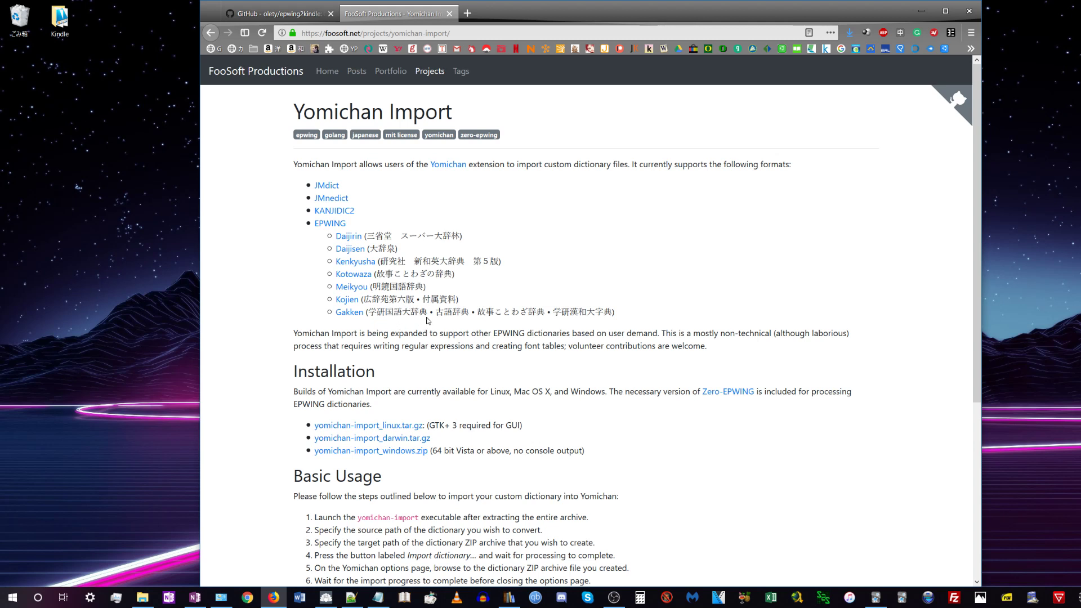
key(ctrl+Tab)
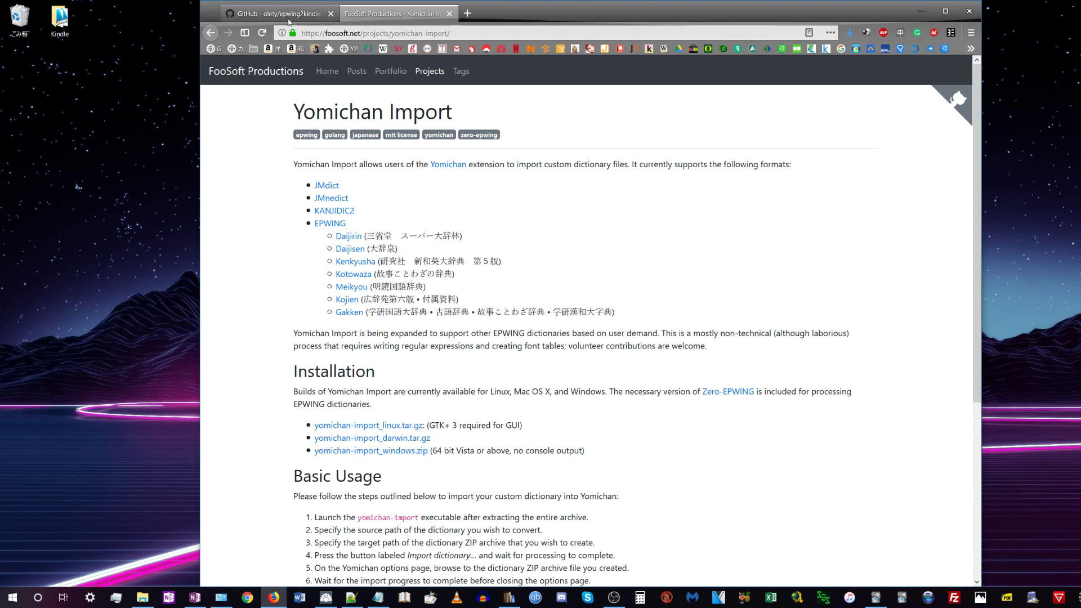
scroll(284, 296, down, 2)
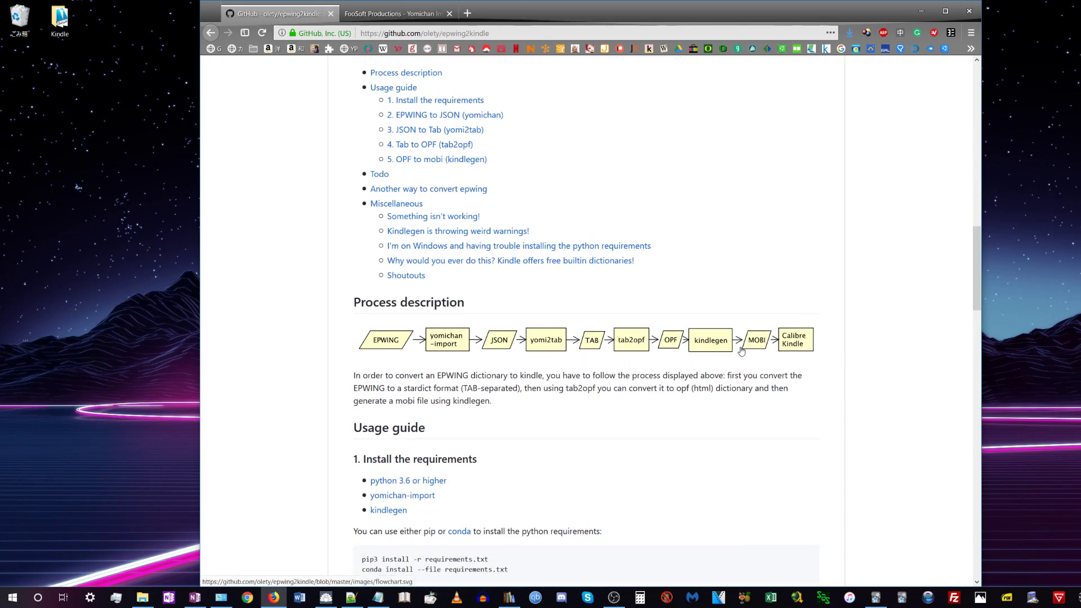
scroll(504, 379, down, 4)
scroll(538, 324, up, 4)
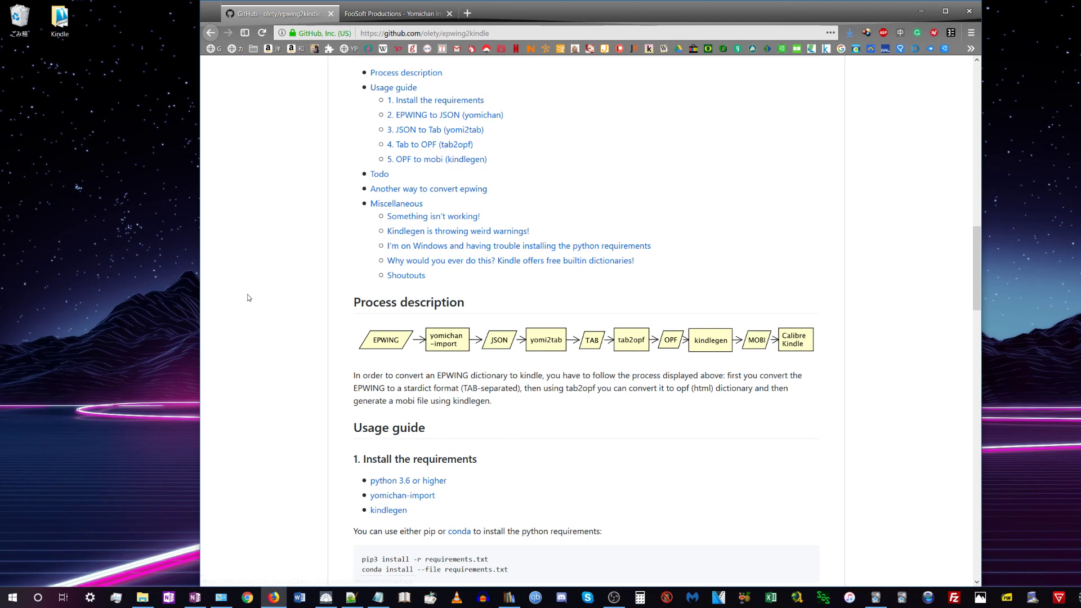
Open the Kindle folder on the desktop and examine its dictionary MOBI files.
double_click(75, 25)
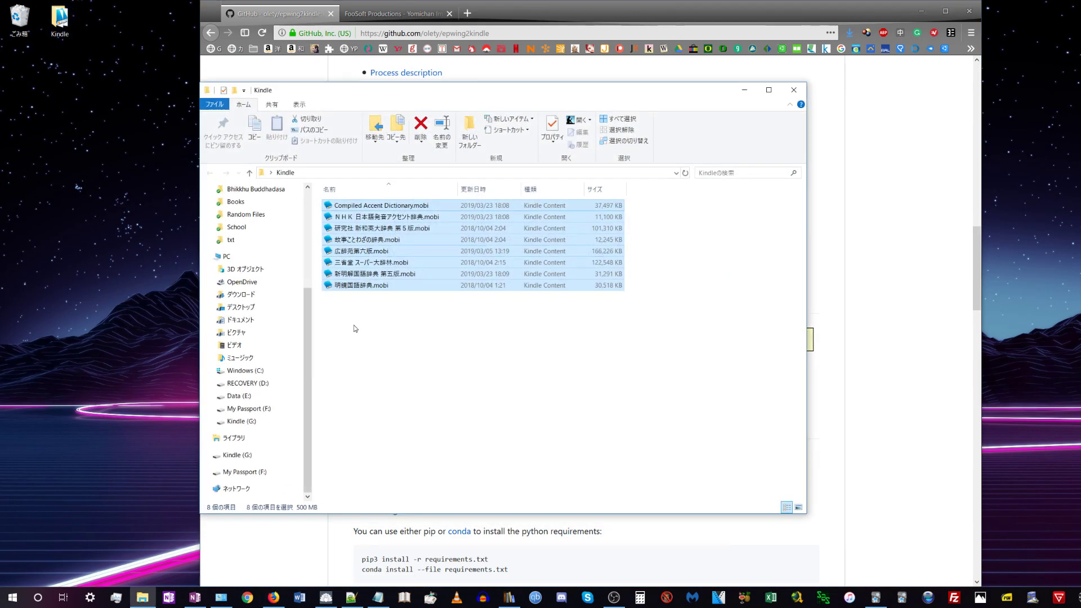
click(379, 359)
drag(380, 358, 398, 338)
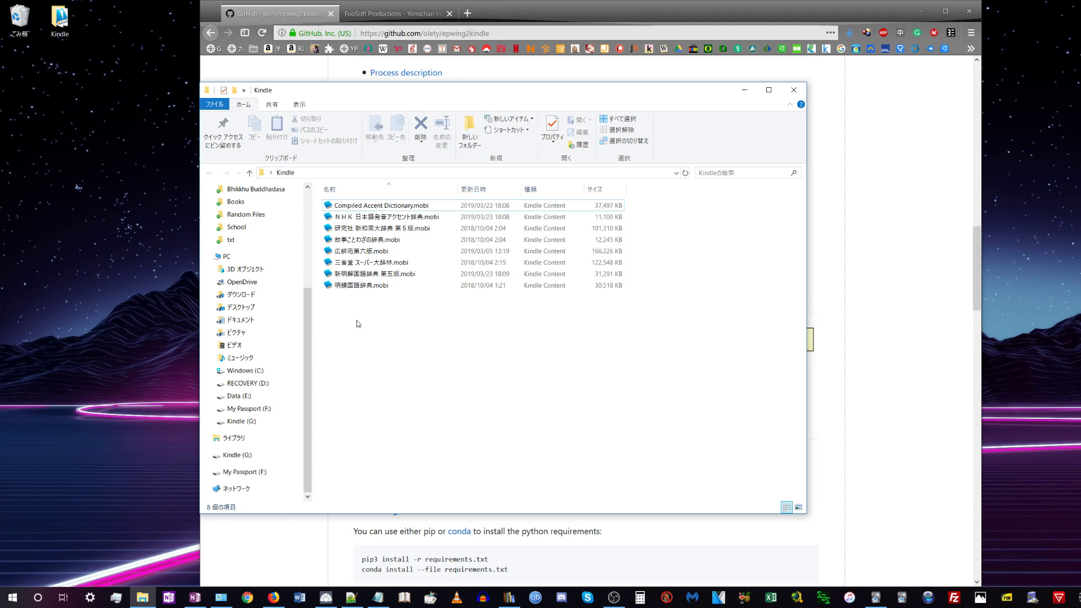
drag(361, 328, 424, 322)
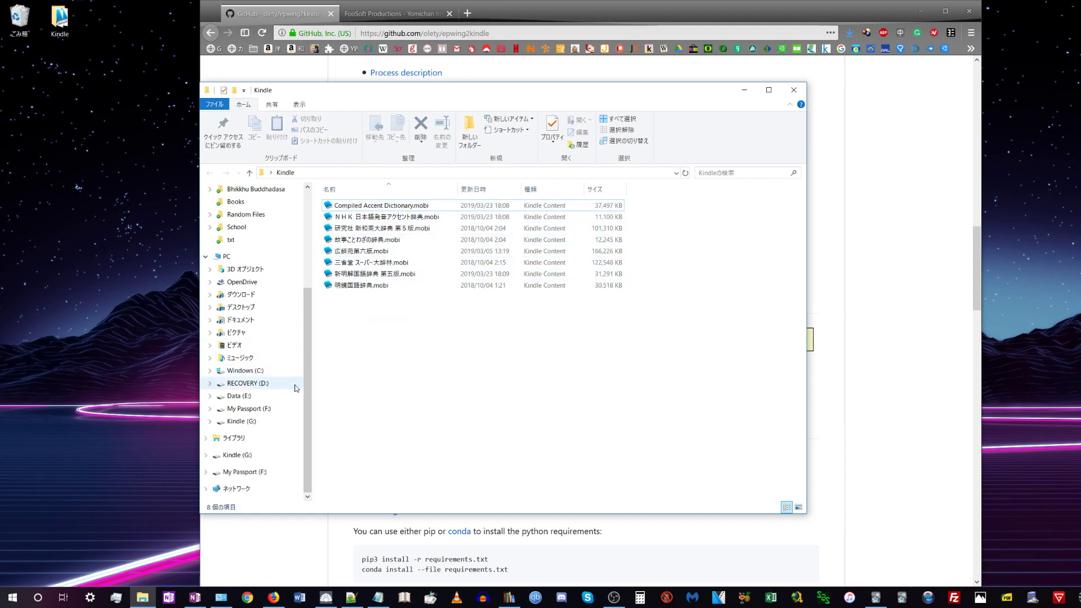
Create a folder named Dictionaries inside the documents folder of the Kindle (G:) drive.
click(239, 455)
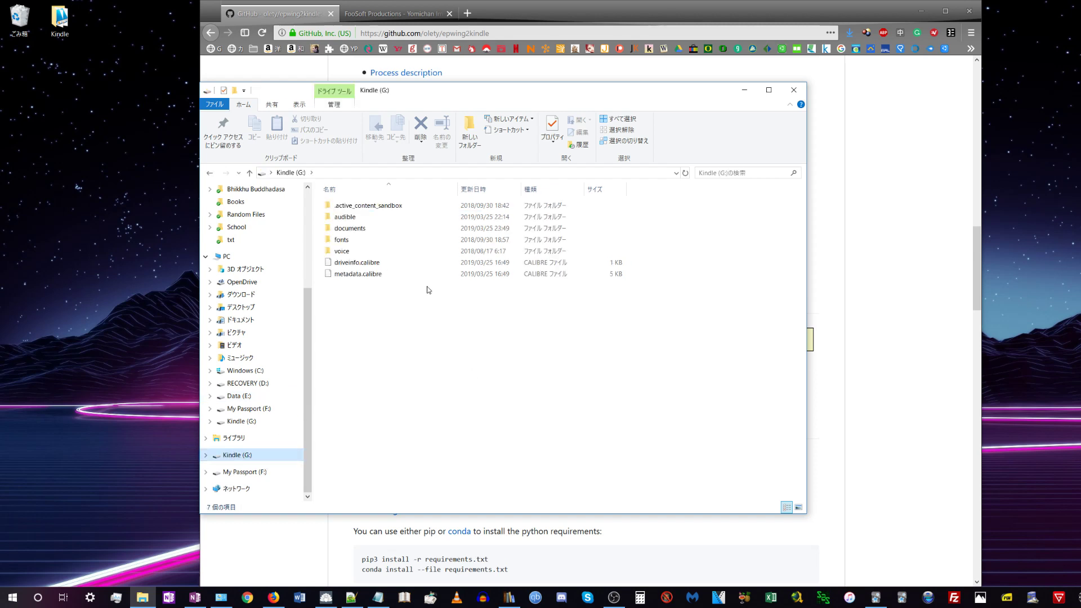
double_click(394, 228)
right_click(375, 321)
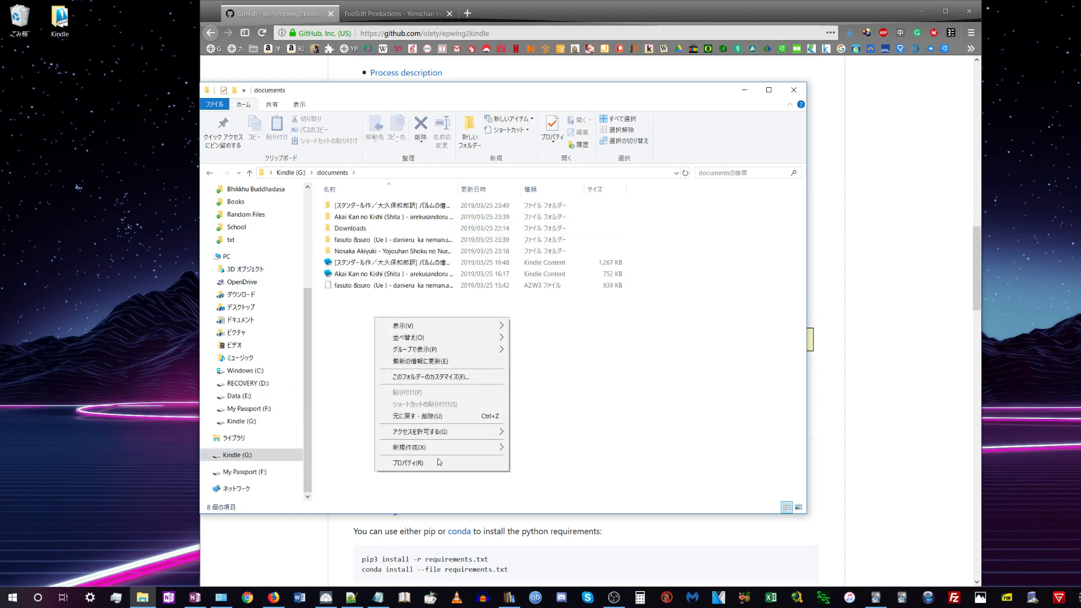
mouse_move(496, 448)
click(586, 448)
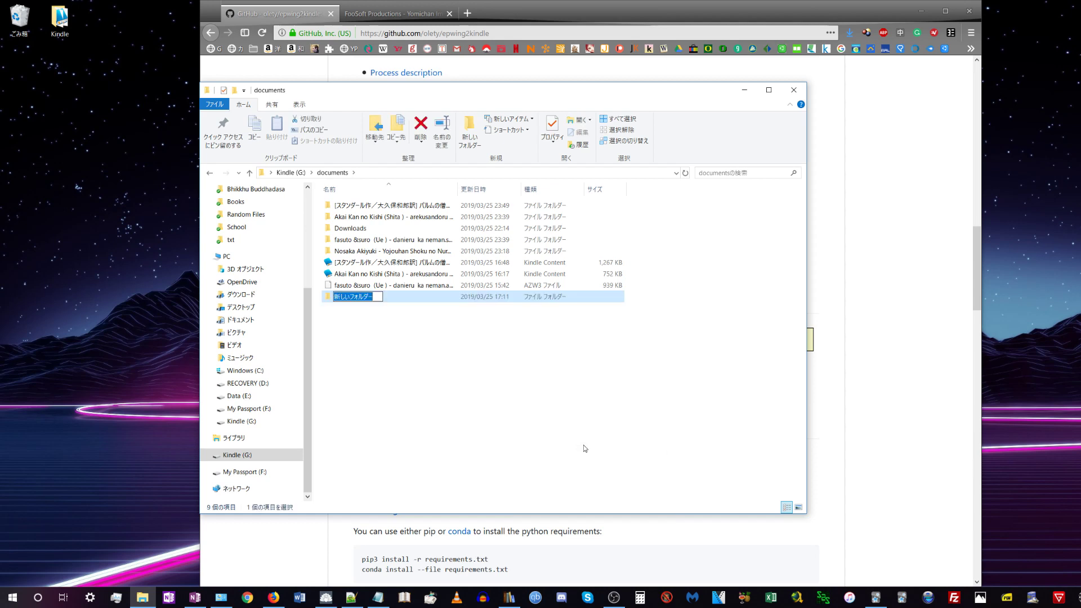
text(Dictionariues)
key(Return)
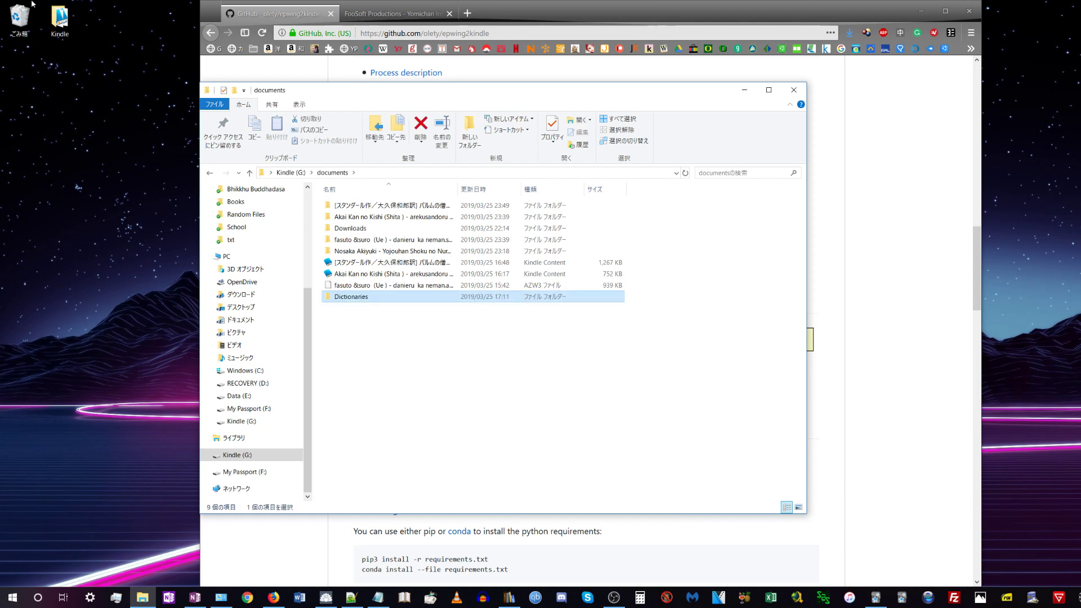
Transfer the dictionary MOBI files from the desktop's Kindle folder into the new Dictionaries folder on the Kindle.
double_click(60, 20)
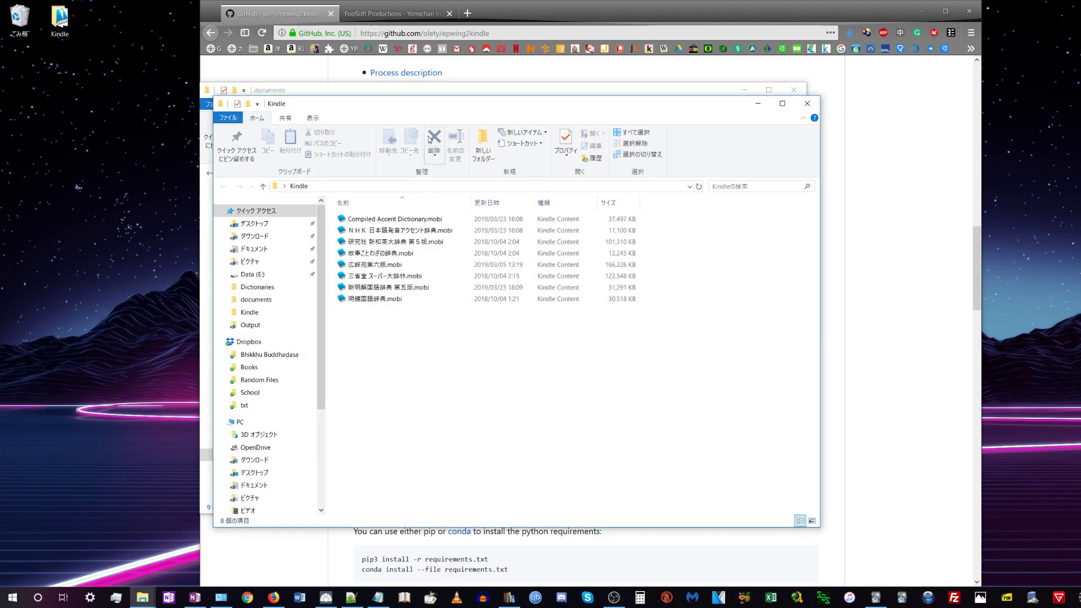
drag(450, 103, 760, 123)
drag(687, 360, 368, 299)
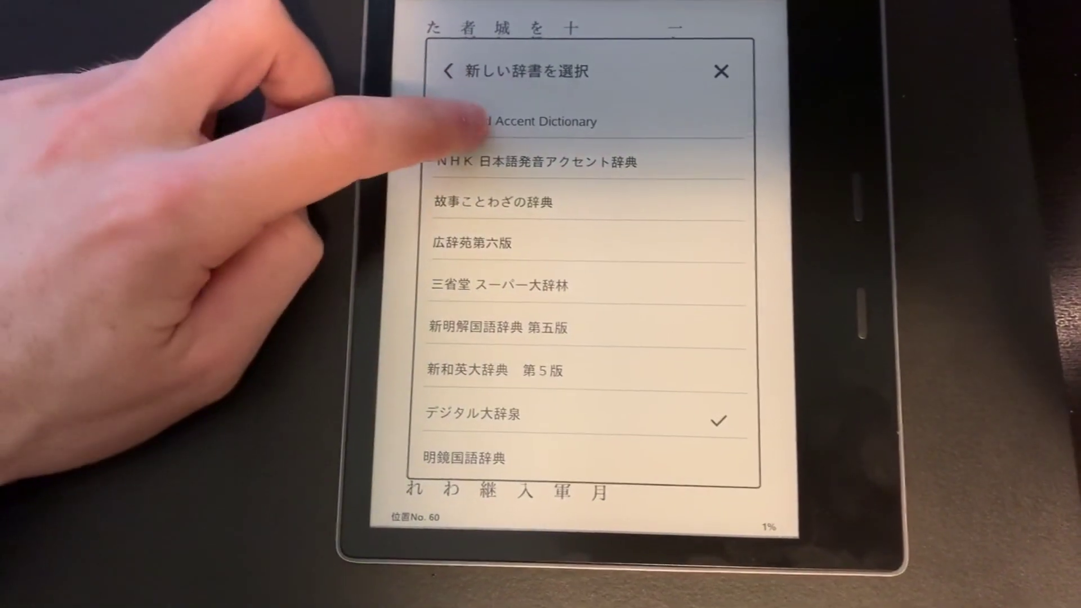
click(506, 121)
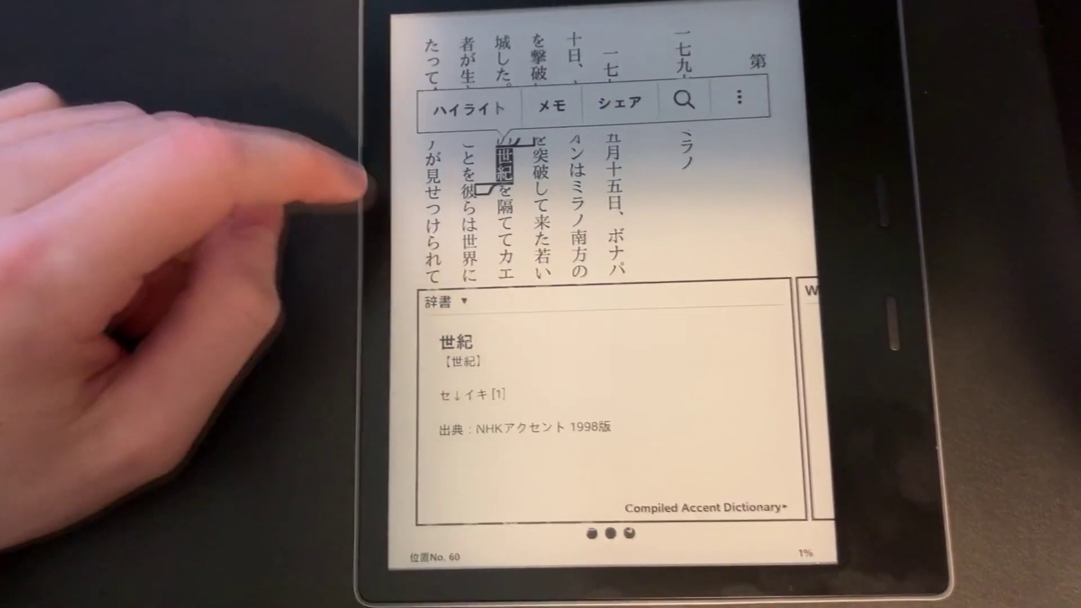
click(468, 237)
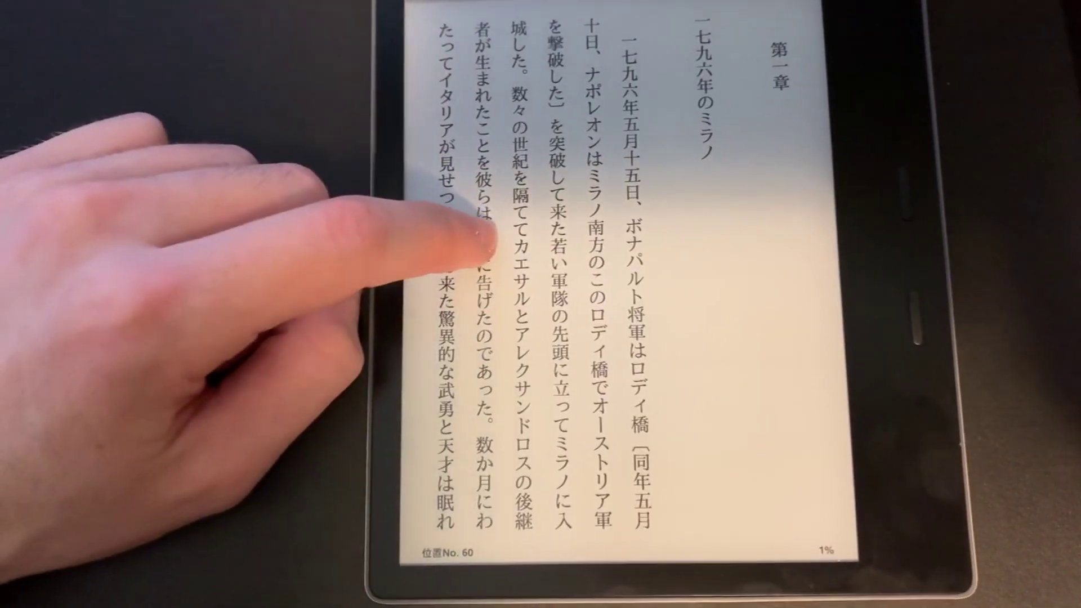
click(484, 233)
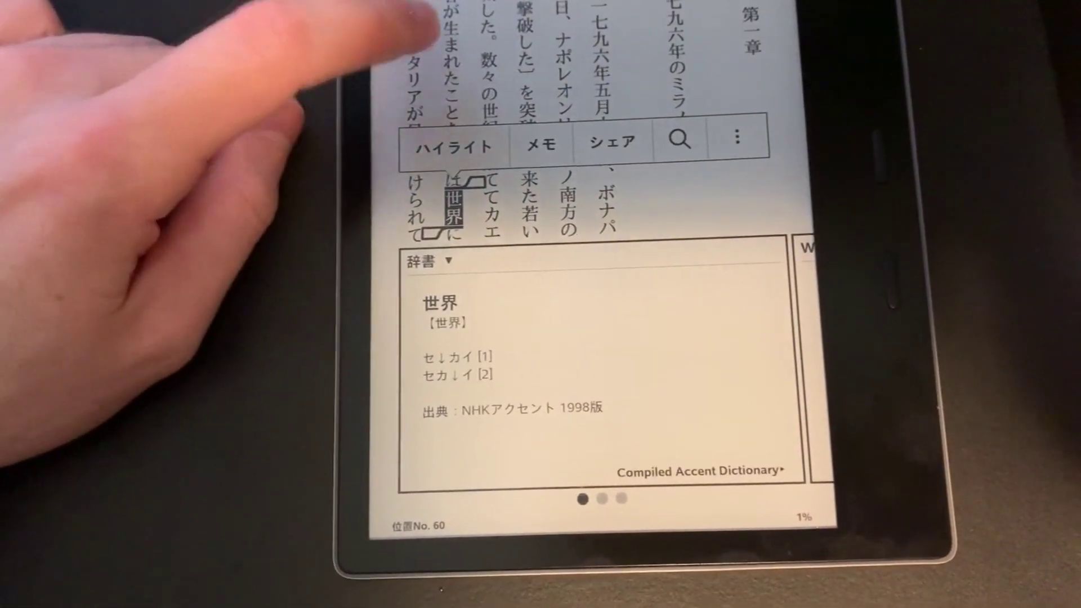
click(428, 39)
click(428, 57)
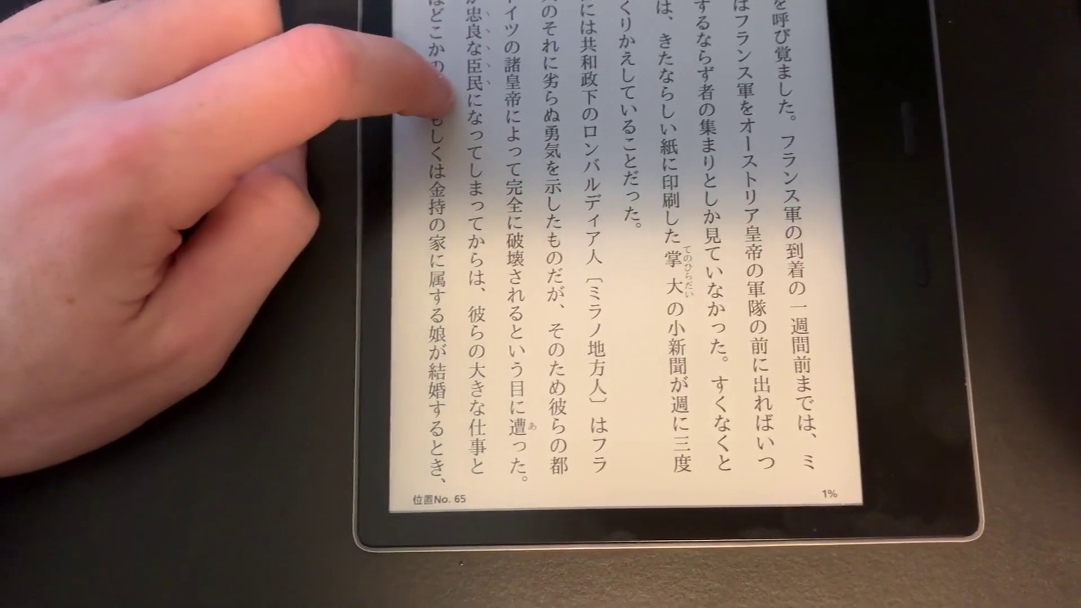
click(422, 115)
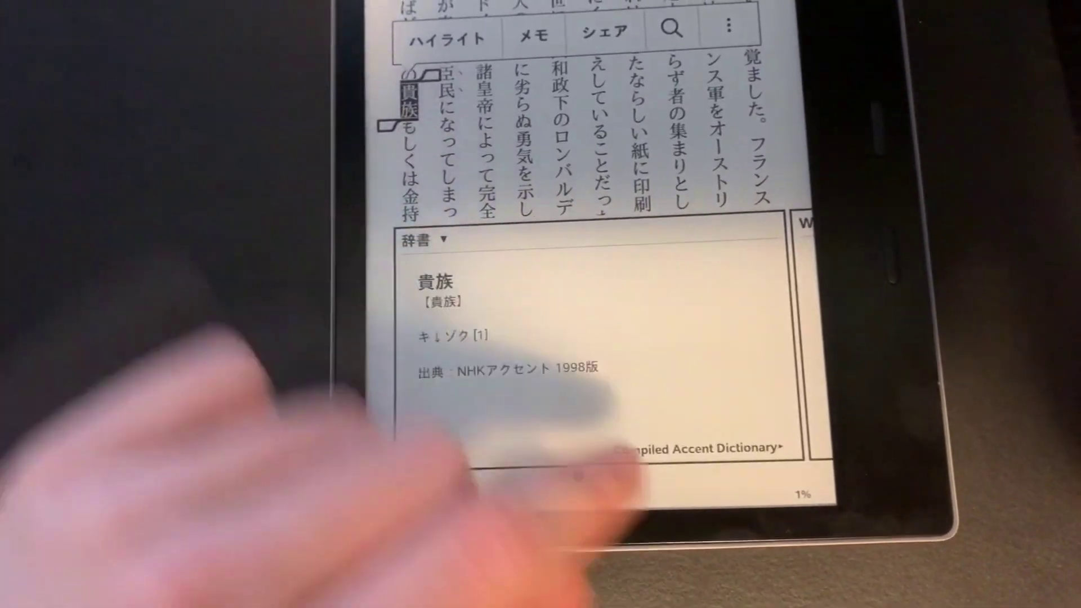
click(698, 448)
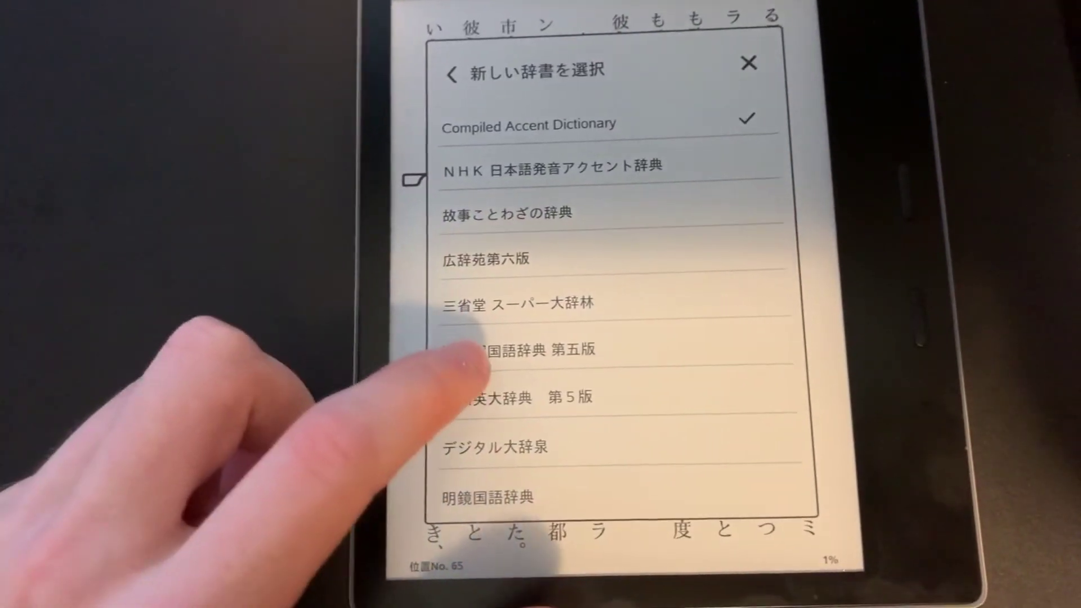
click(485, 336)
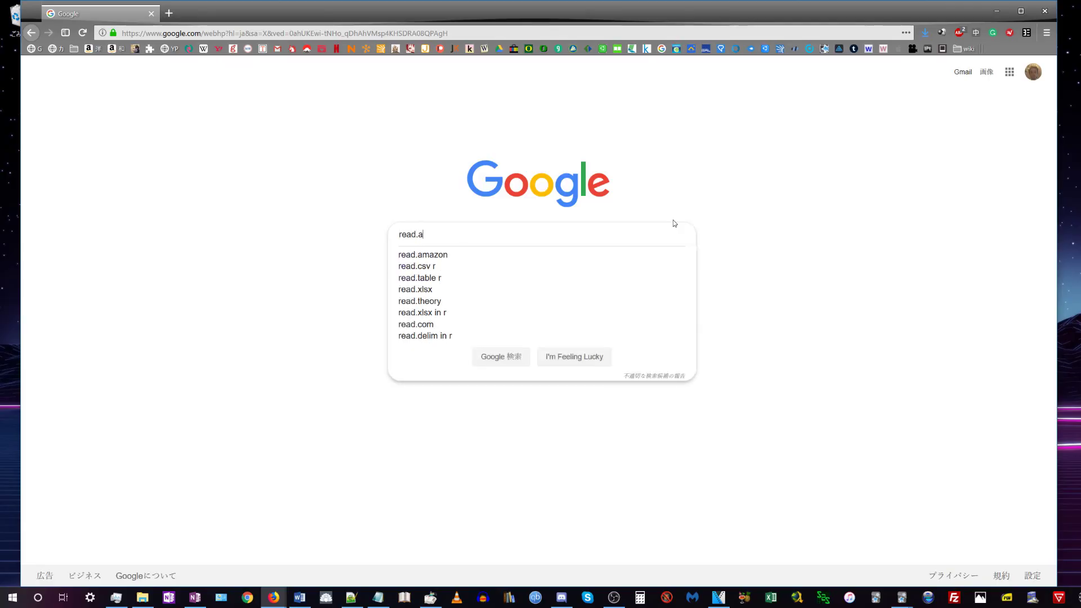
Search Google for "read.amazon highlights", open the Kindle notes and highlights page, and view the highlights of The Mind Illuminated.
key(Return)
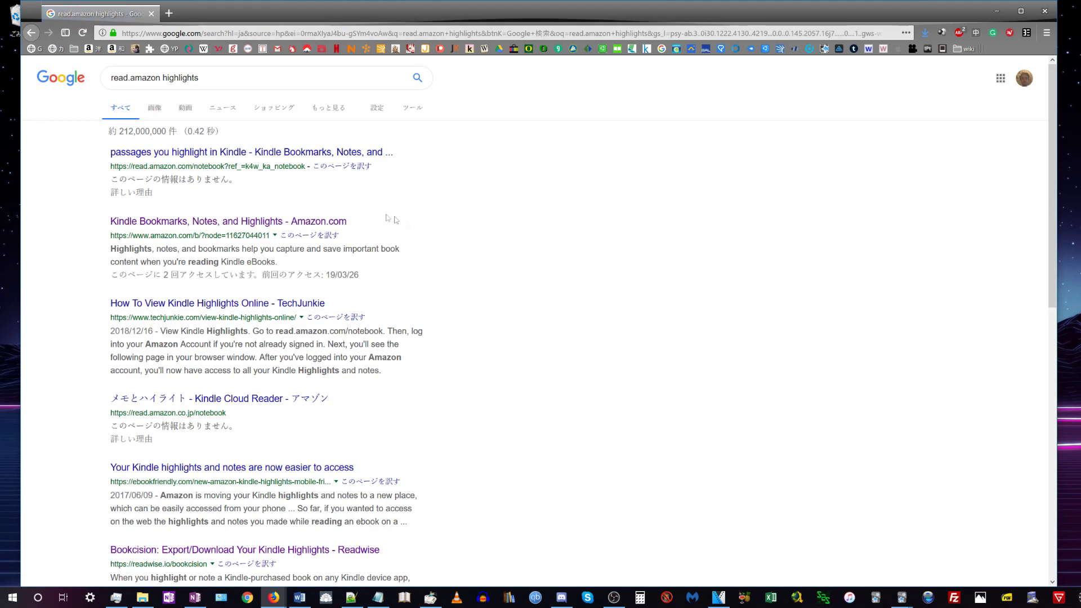
click(194, 153)
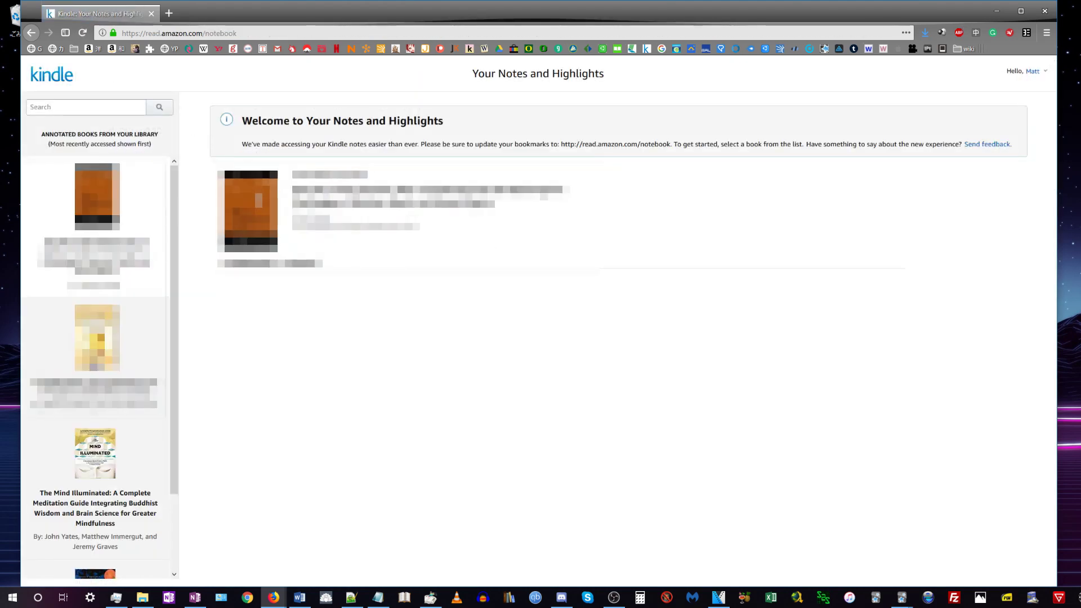
click(91, 462)
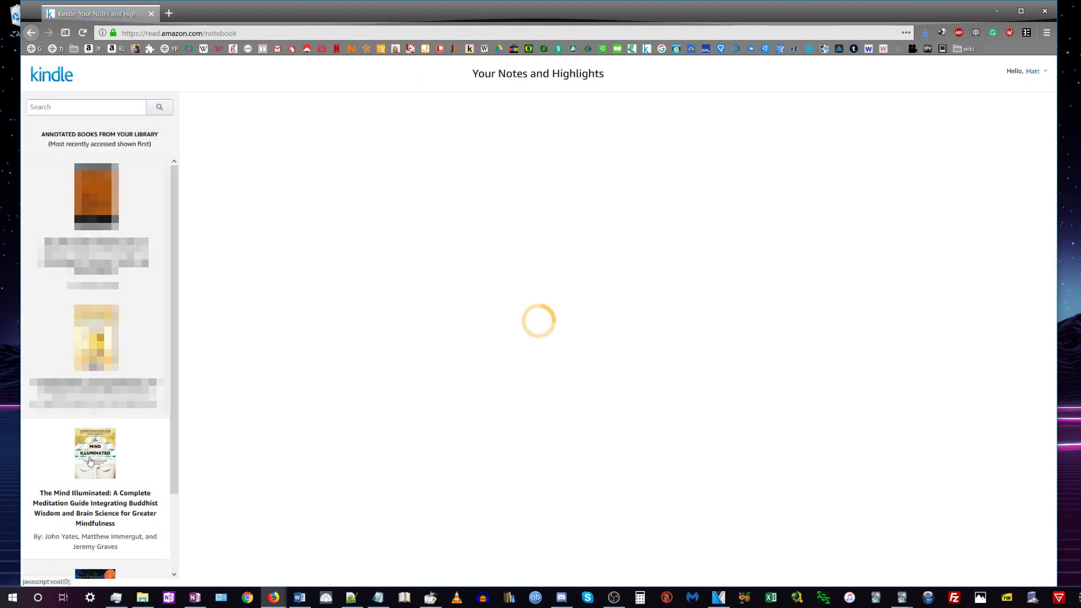
scroll(603, 366, down, 5)
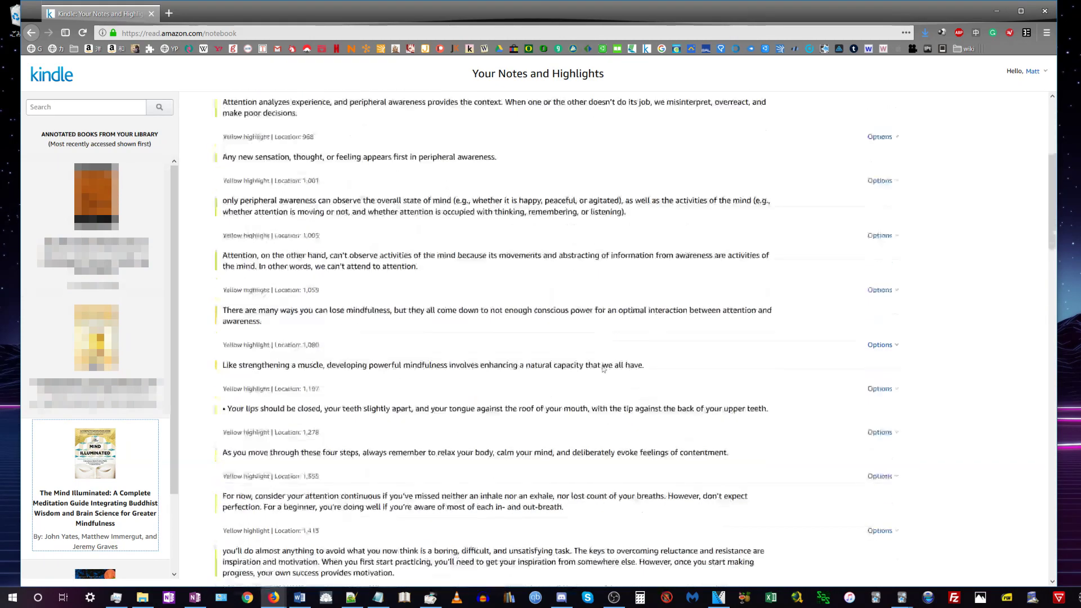